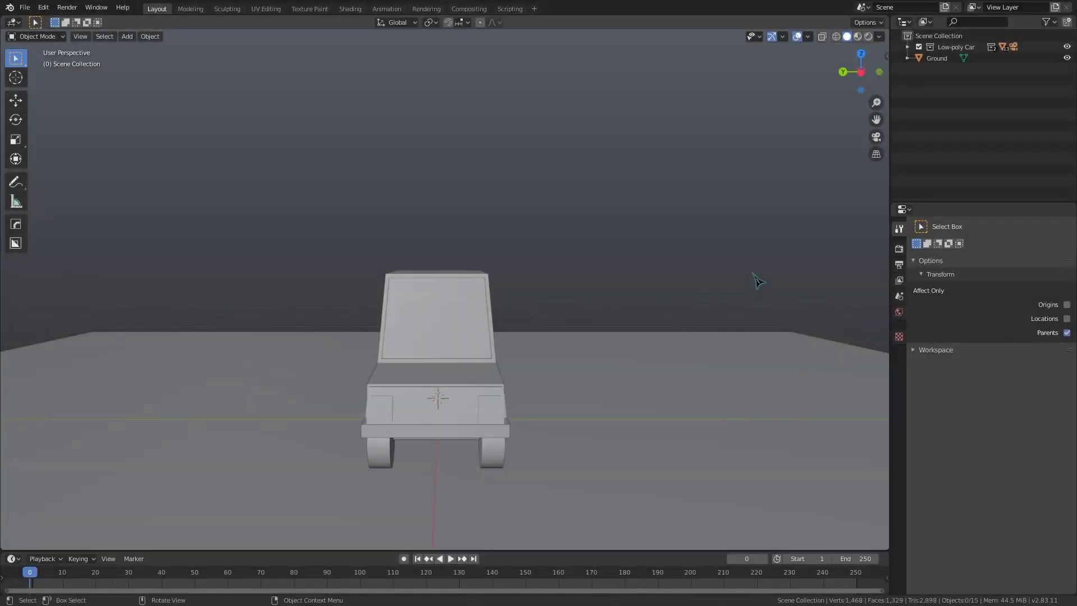
Exclude the Low-poly Car collection from the view layer and add a UV sphere to the scene.
{"action": "middle_click_drag", "start_coordinate": [755, 279], "coordinate": [743, 277]}
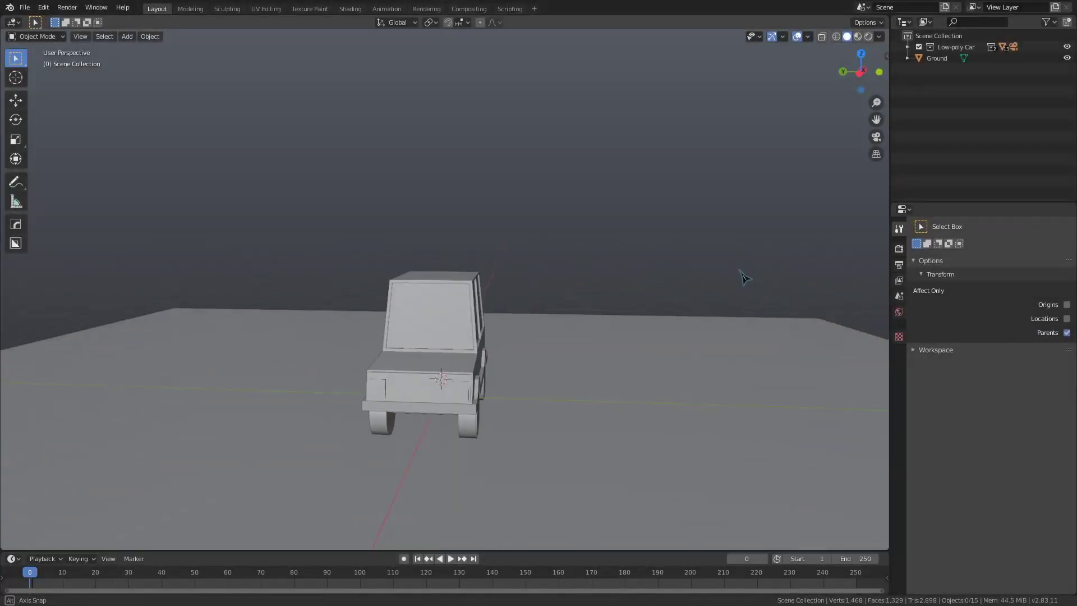
{"action": "left_click", "coordinate": [918, 47]}
{"action": "key", "text": "shift+a"}
{"action": "mouse_move", "coordinate": [541, 282]}
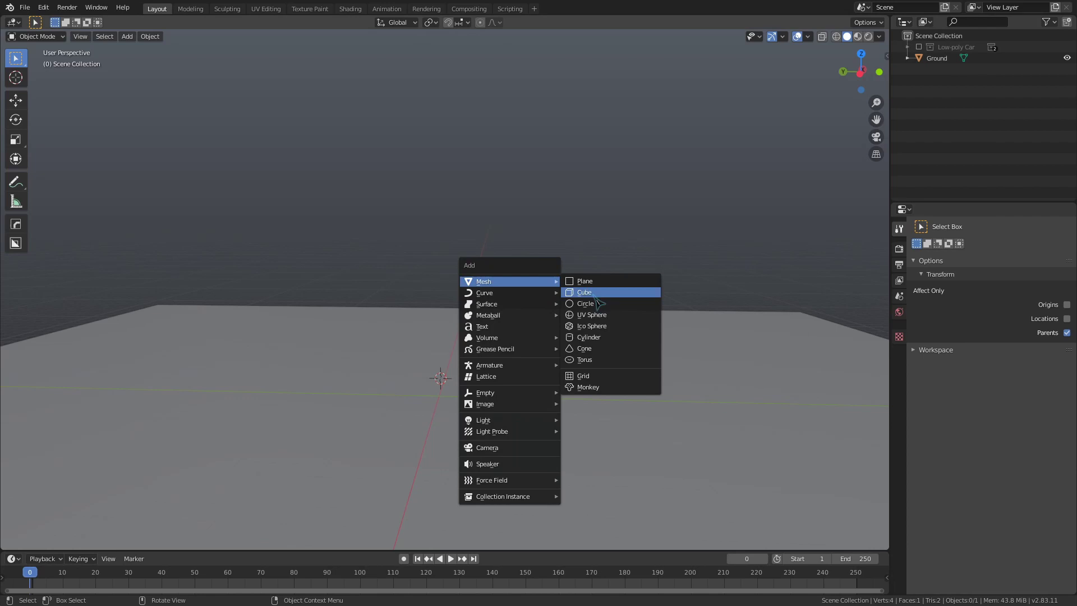
{"action": "left_click", "coordinate": [592, 315]}
Enlarge the sphere to almost three times its size and raise it along Z by about 1.41 m plus 0.72 m.
{"action": "key", "text": "g"}
{"action": "key", "text": "z"}
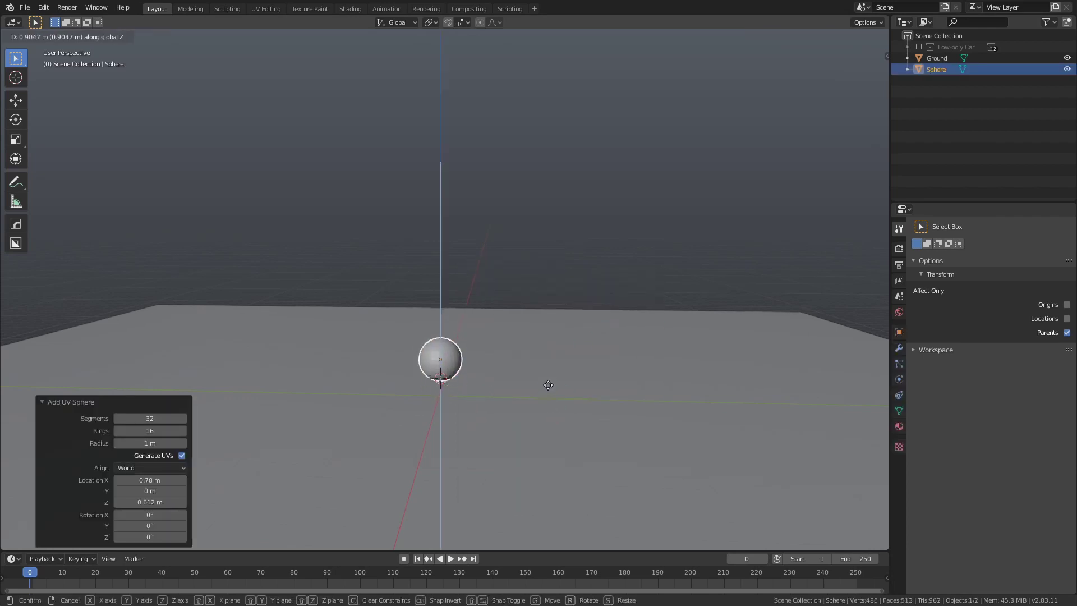
{"action": "left_click", "coordinate": [556, 384]}
{"action": "key", "text": "s"}
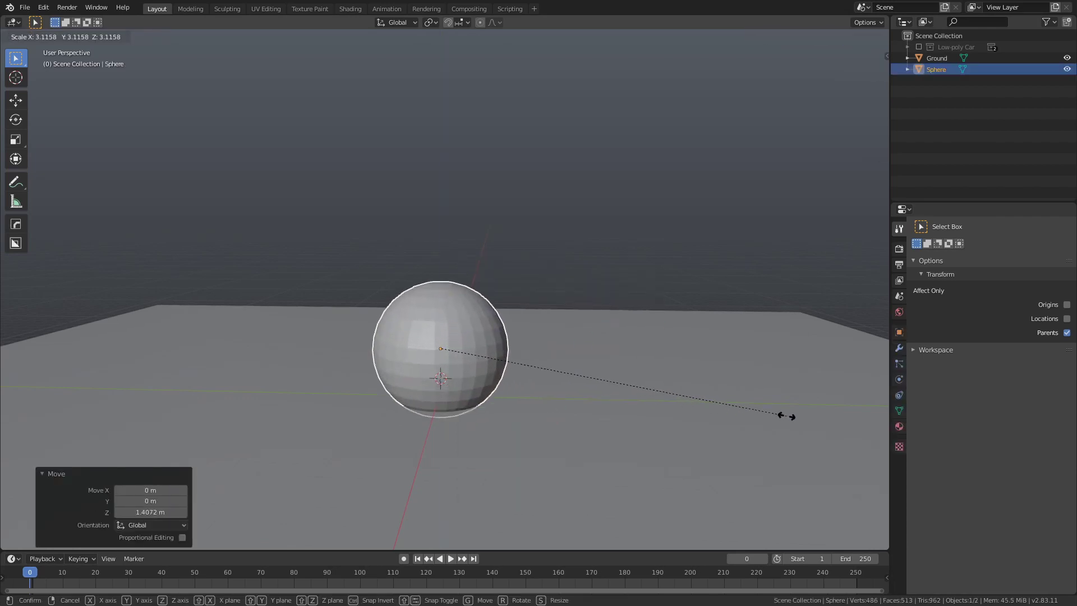
{"action": "left_click", "coordinate": [750, 409]}
{"action": "key", "text": "g"}
{"action": "key", "text": "z"}
{"action": "left_click", "coordinate": [750, 449]}
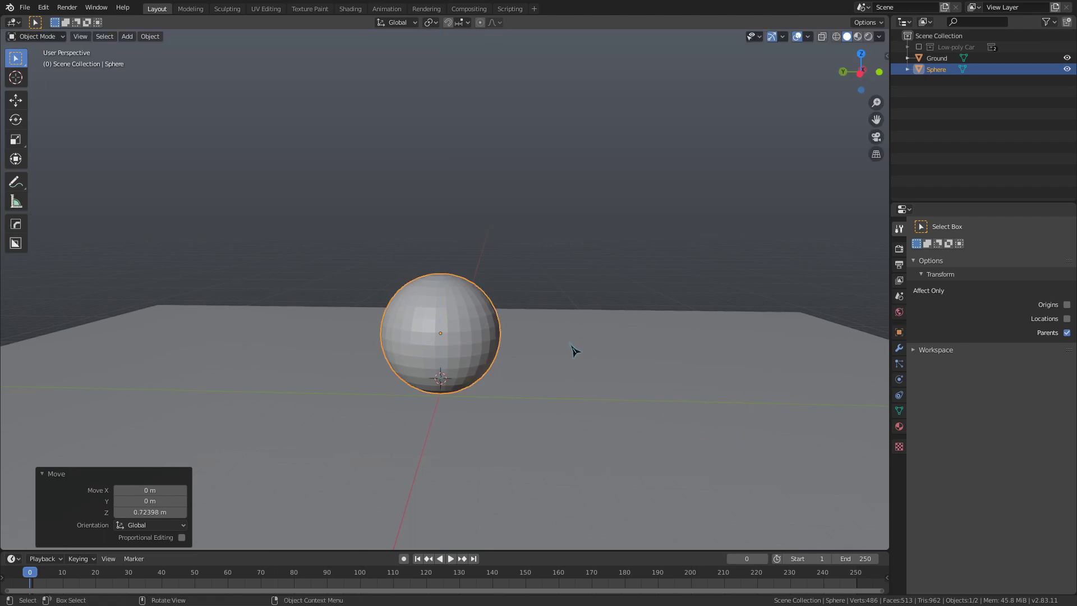
Rename the sphere object as Wrecking ball.
{"action": "double_click", "coordinate": [937, 69]}
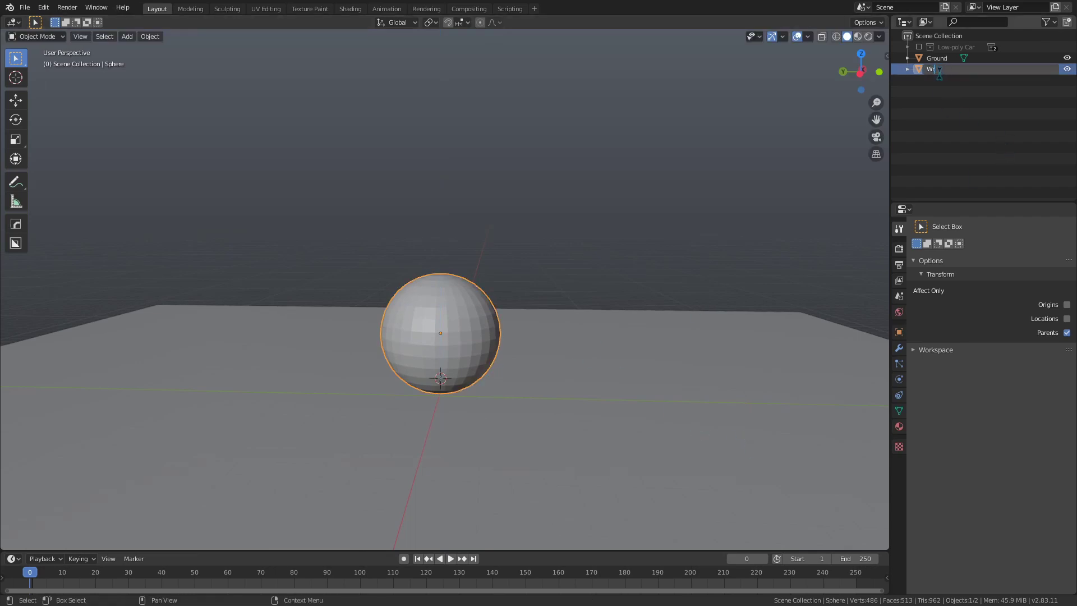
{"action": "type", "text": "Wrecking ball"}
{"action": "key", "text": "Return"}
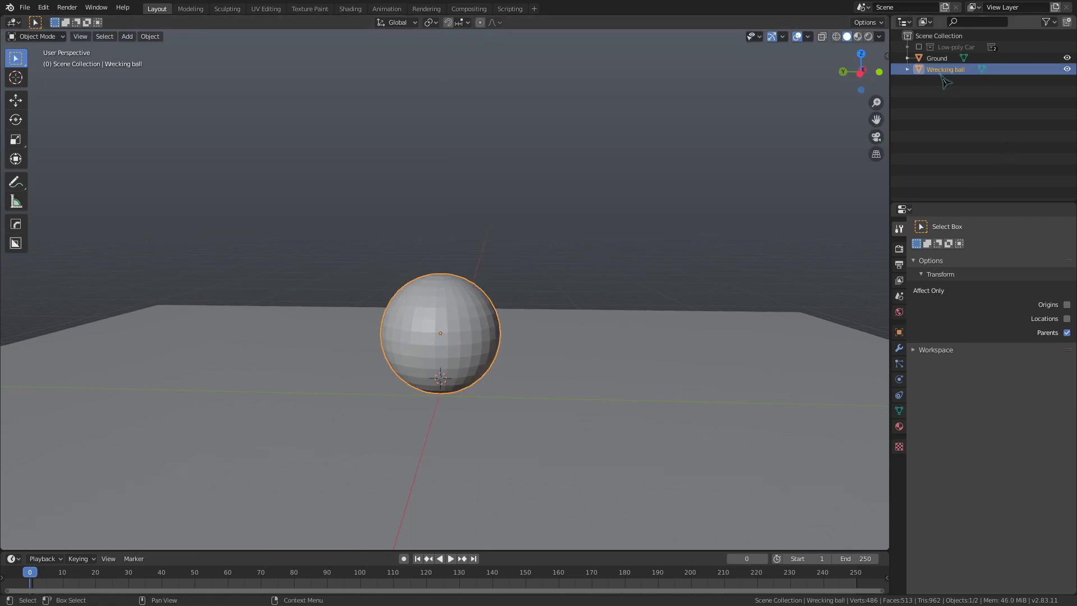
Add a torus, raise it along Z to the top of the ball, and rotate it 90° about Y.
{"action": "key", "text": "shift+a"}
{"action": "mouse_move", "coordinate": [547, 283]}
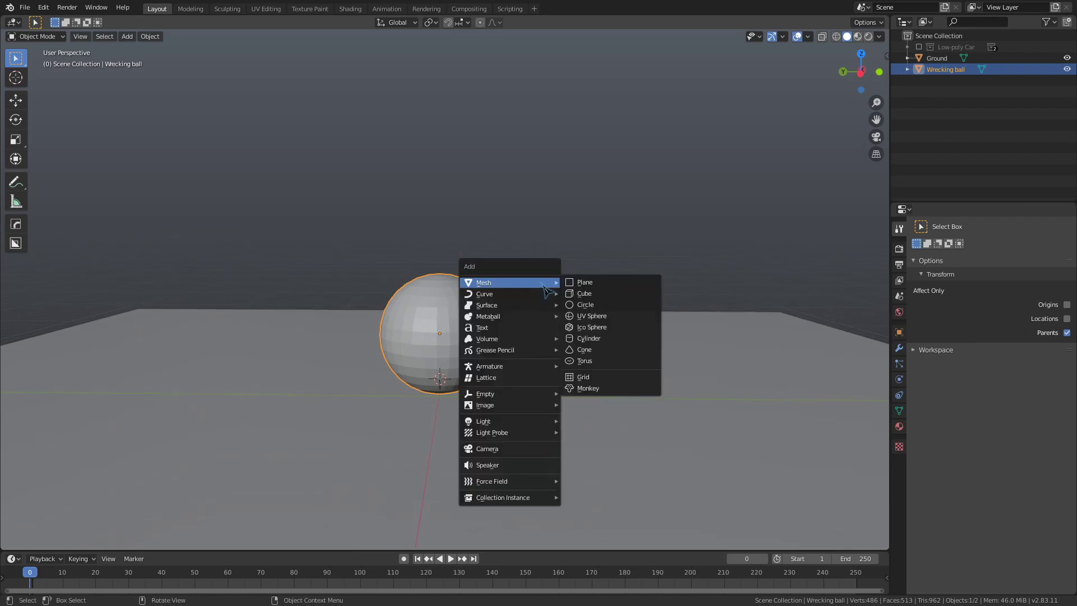
{"action": "left_click", "coordinate": [589, 360]}
{"action": "key", "text": "g"}
{"action": "key", "text": "z"}
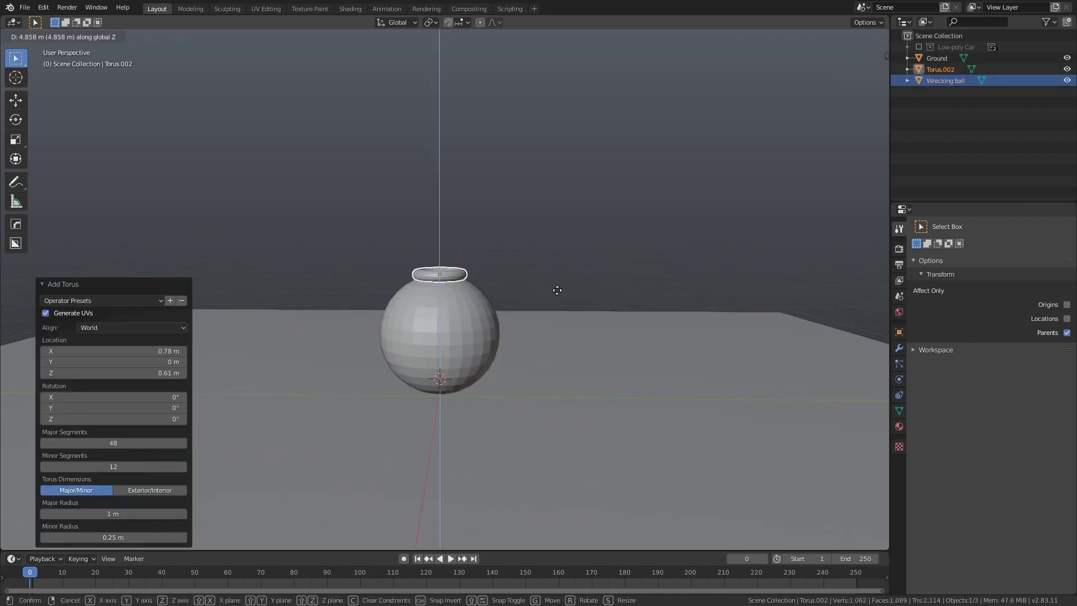
{"action": "left_click", "coordinate": [553, 281]}
{"action": "type", "text": "ry90"}
{"action": "key", "text": "Return"}
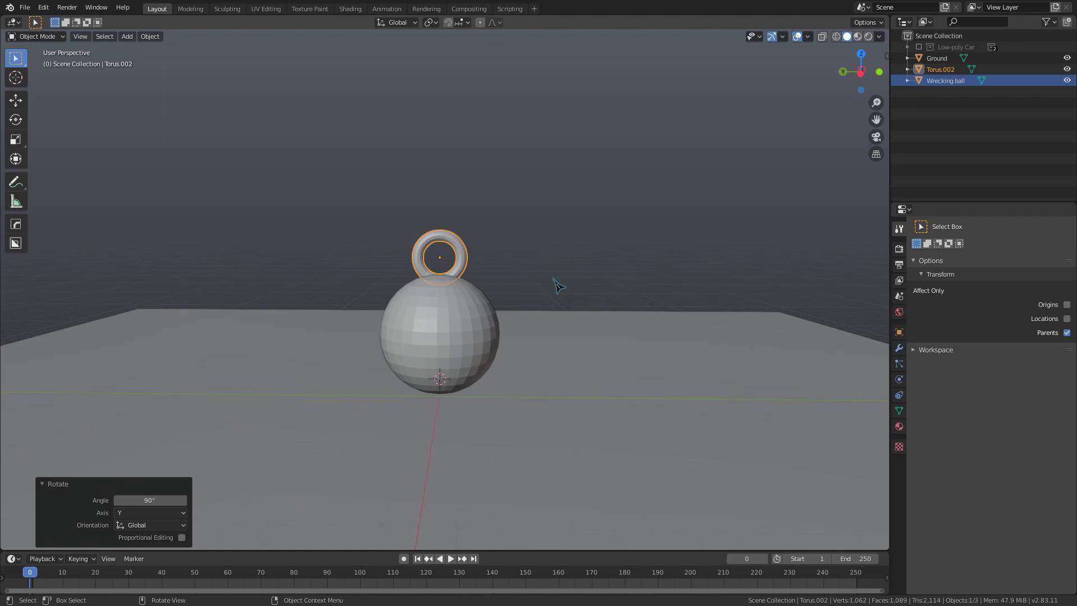
Raise the upright torus about 0.47 m along Z and scale it by 0.655.
{"action": "key", "text": "g"}
{"action": "key", "text": "z"}
{"action": "left_click", "coordinate": [555, 247]}
{"action": "key", "text": "s"}
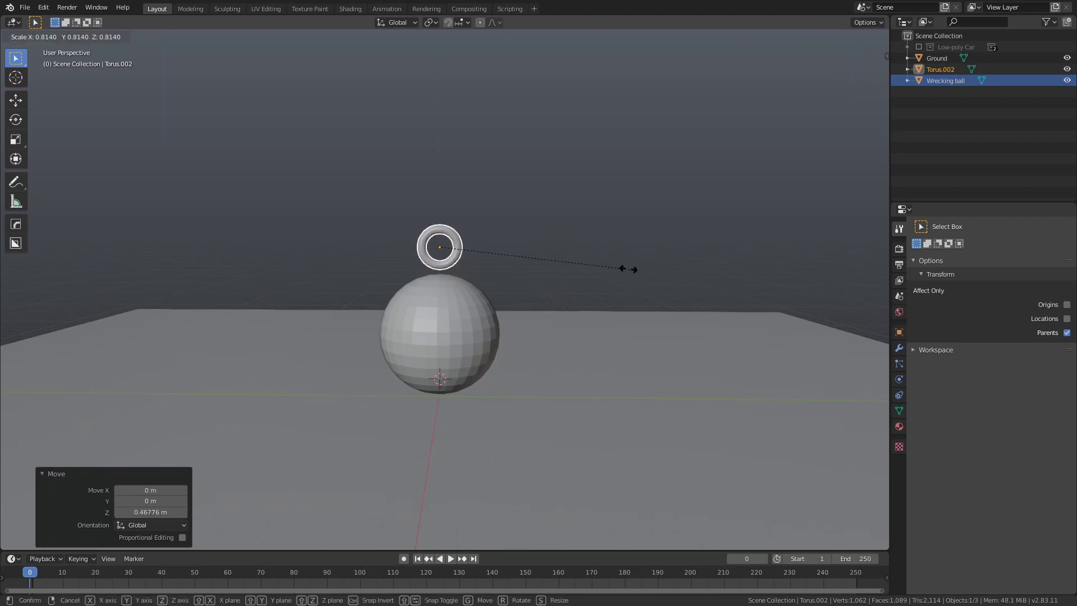
{"action": "left_click", "coordinate": [592, 264]}
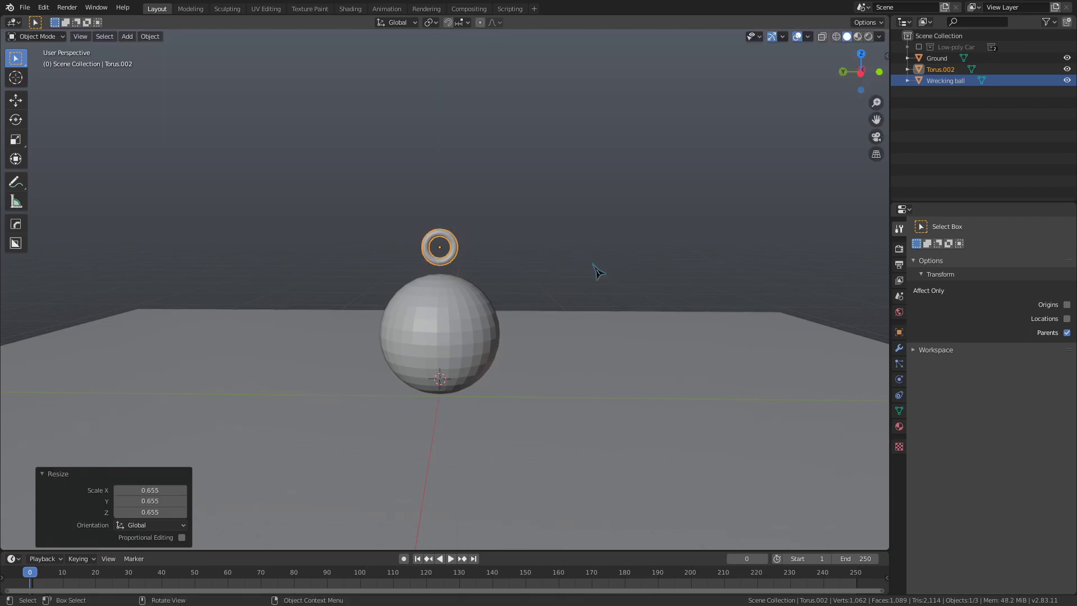
In front wireframe view, select the upper half of the torus's vertices and move them up along Z to form an elongated chain link.
{"action": "key", "text": "KP_1"}
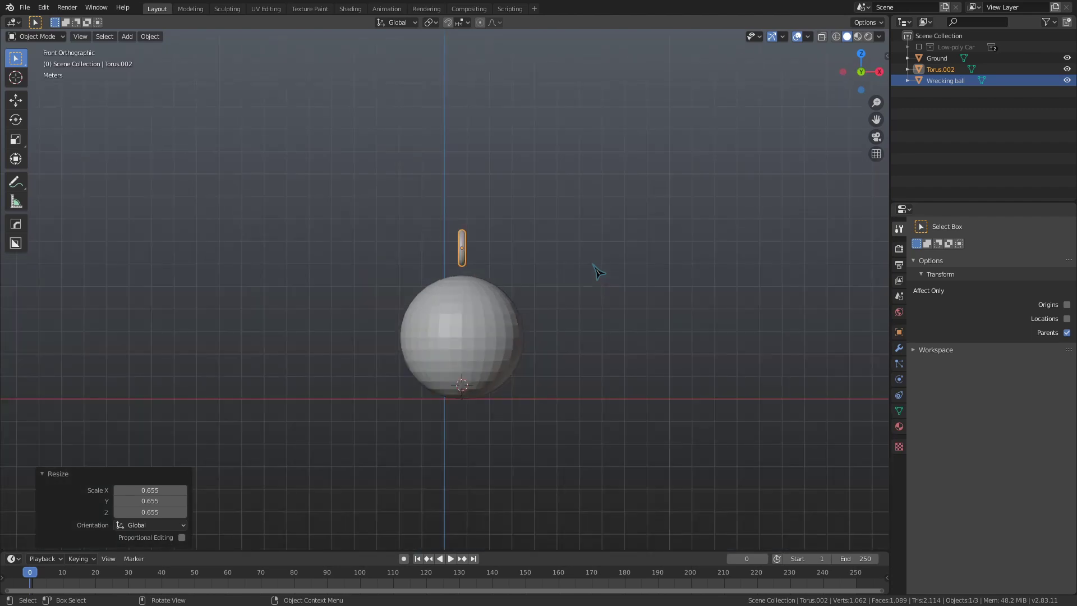
{"action": "scroll", "coordinate": [597, 272], "scroll_direction": "up", "scroll_amount": 3}
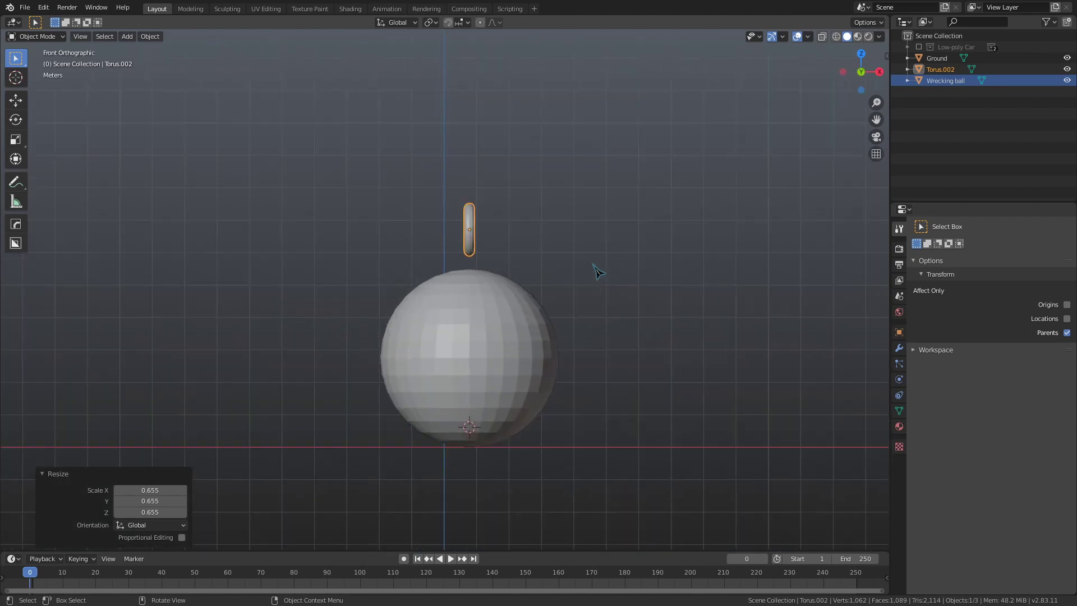
{"action": "middle_click_drag", "start_coordinate": [597, 272], "coordinate": [659, 298]}
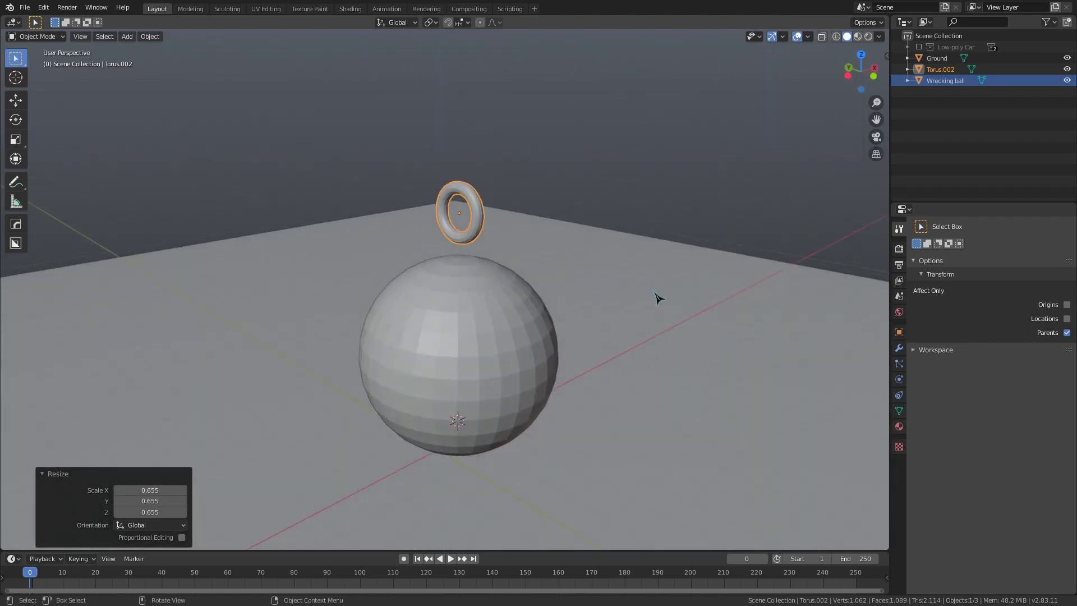
{"action": "key", "text": "grave"}
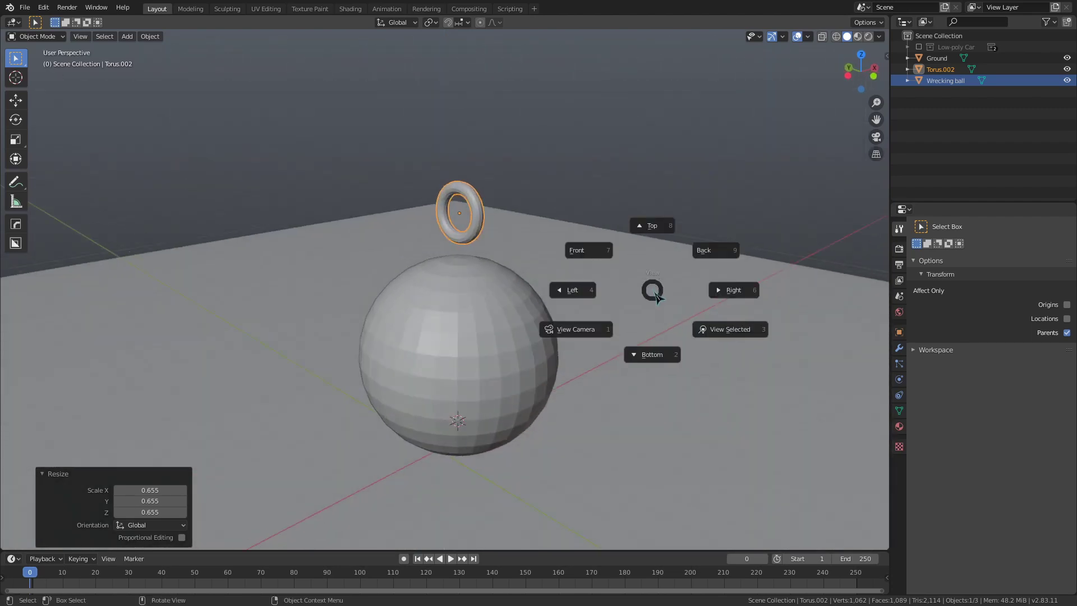
{"action": "left_click", "coordinate": [587, 249]}
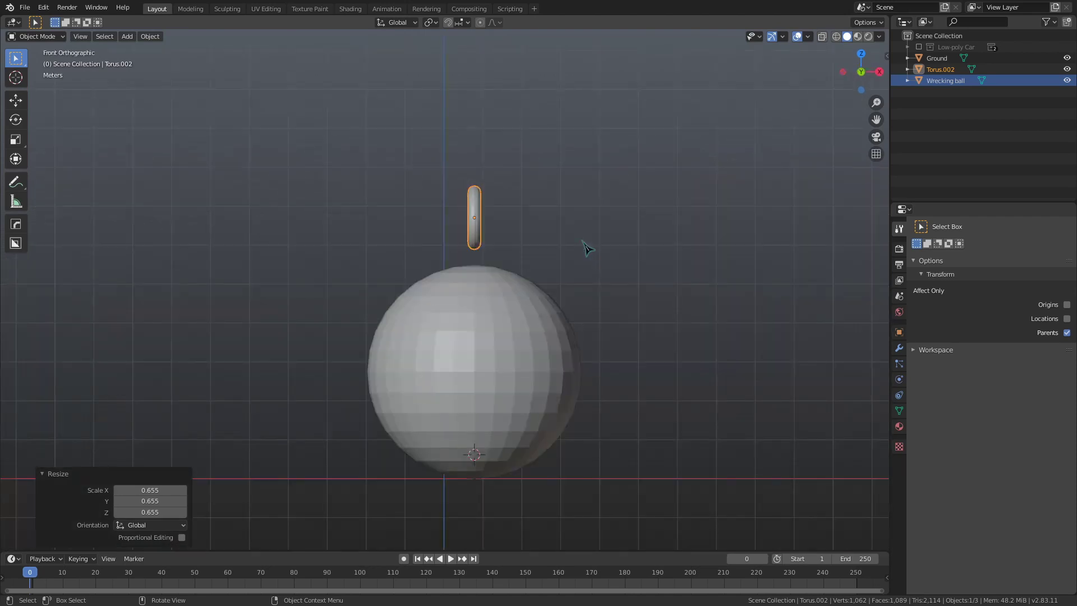
{"action": "scroll", "coordinate": [564, 248], "scroll_direction": "up", "scroll_amount": 3}
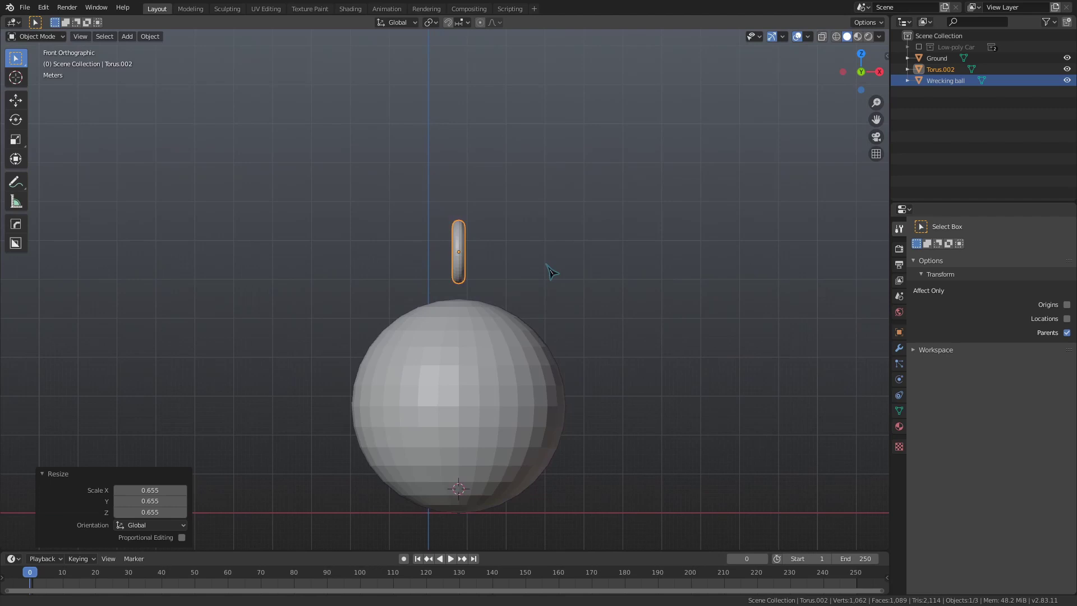
{"action": "key", "text": "shift+z"}
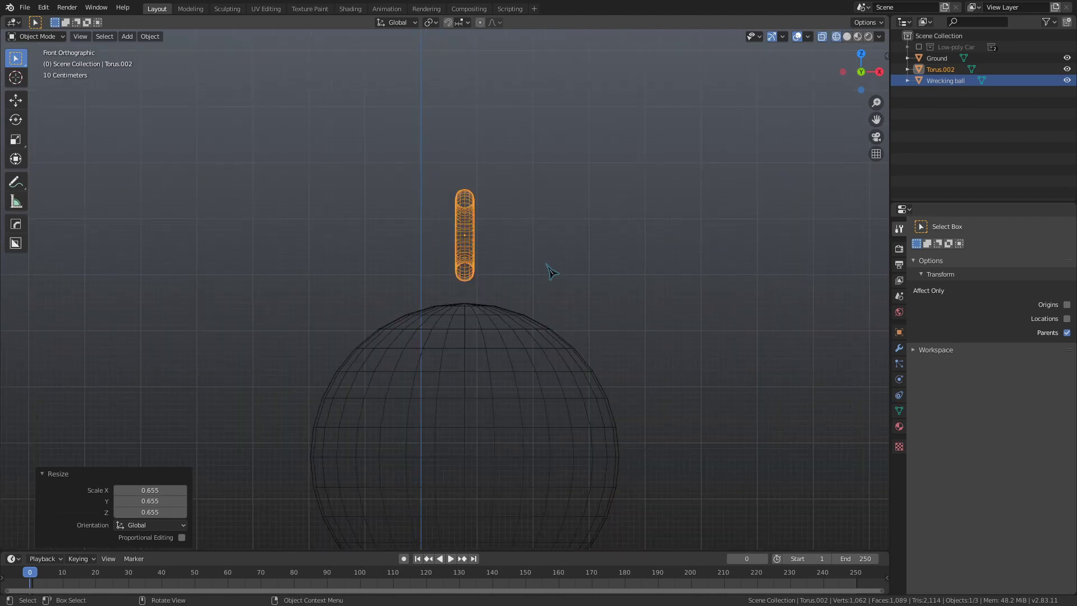
{"action": "key", "text": "Tab"}
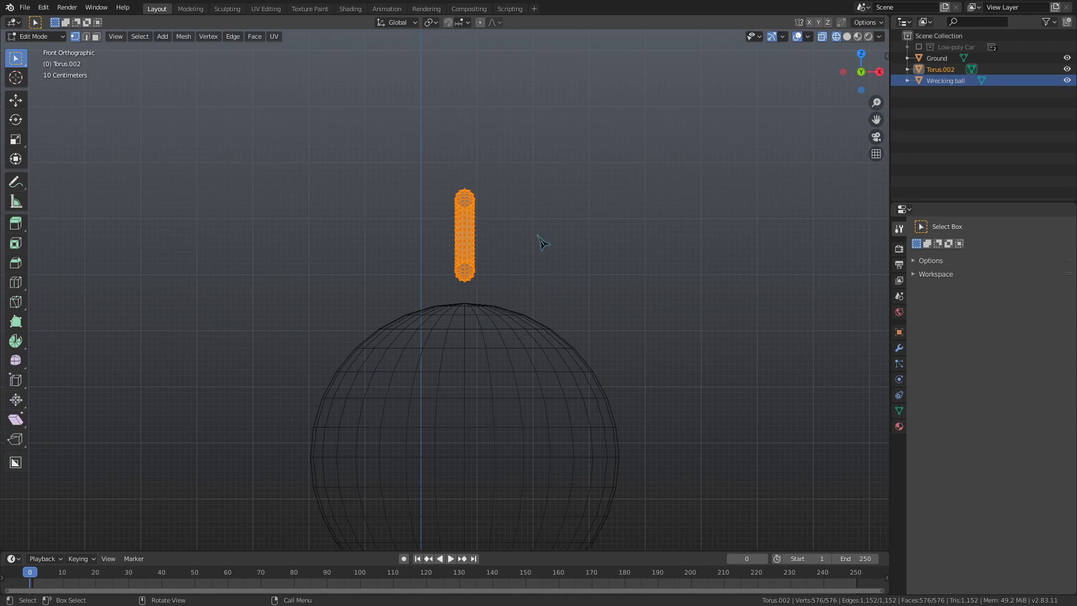
{"action": "key", "text": "alt+a"}
{"action": "key", "text": "b"}
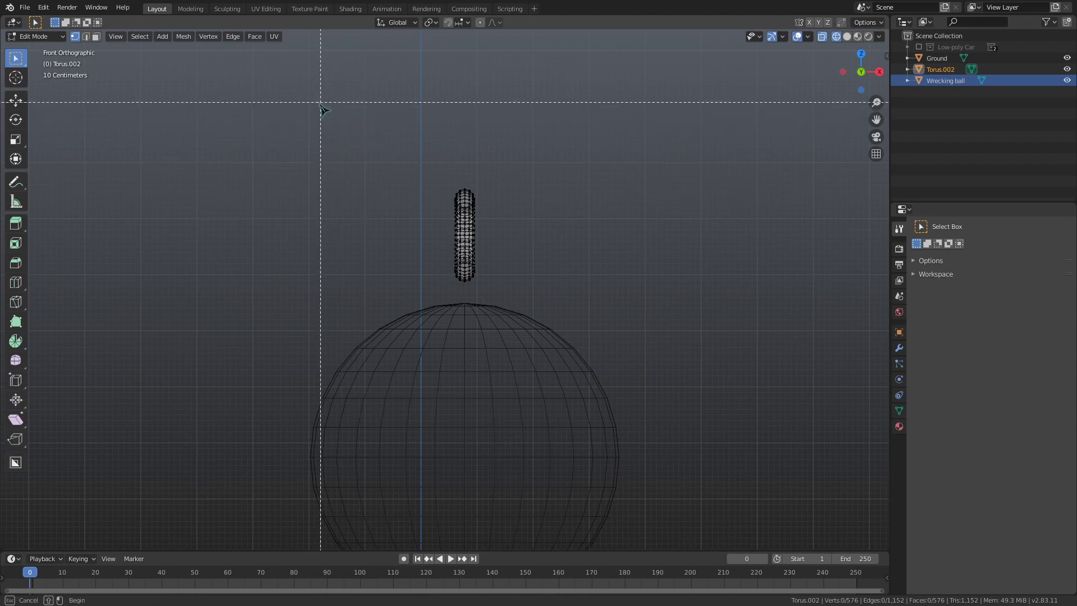
{"action": "left_click_drag", "start_coordinate": [318, 102], "coordinate": [543, 233]}
{"action": "scroll", "coordinate": [544, 234], "scroll_direction": "down", "scroll_amount": 3}
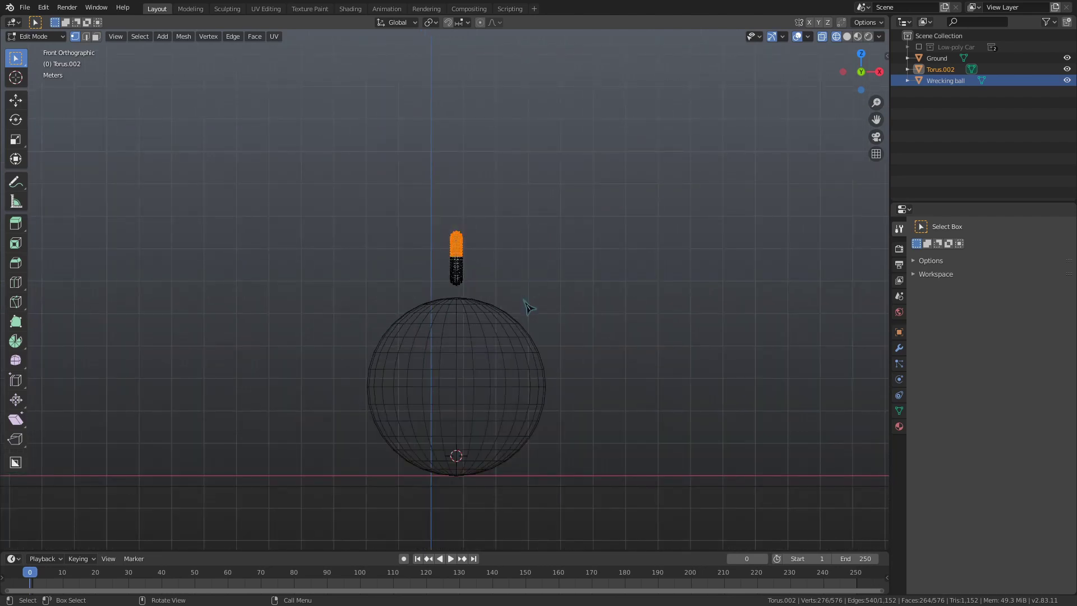
{"action": "key", "text": "g"}
{"action": "key", "text": "z"}
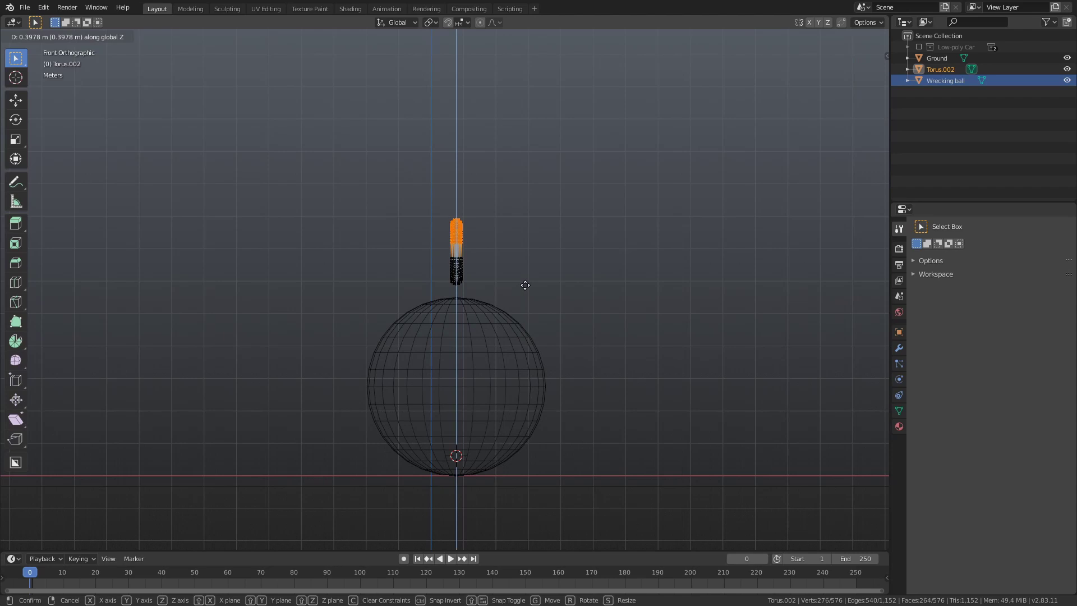
{"action": "left_click", "coordinate": [526, 274]}
{"action": "key", "text": "Tab"}
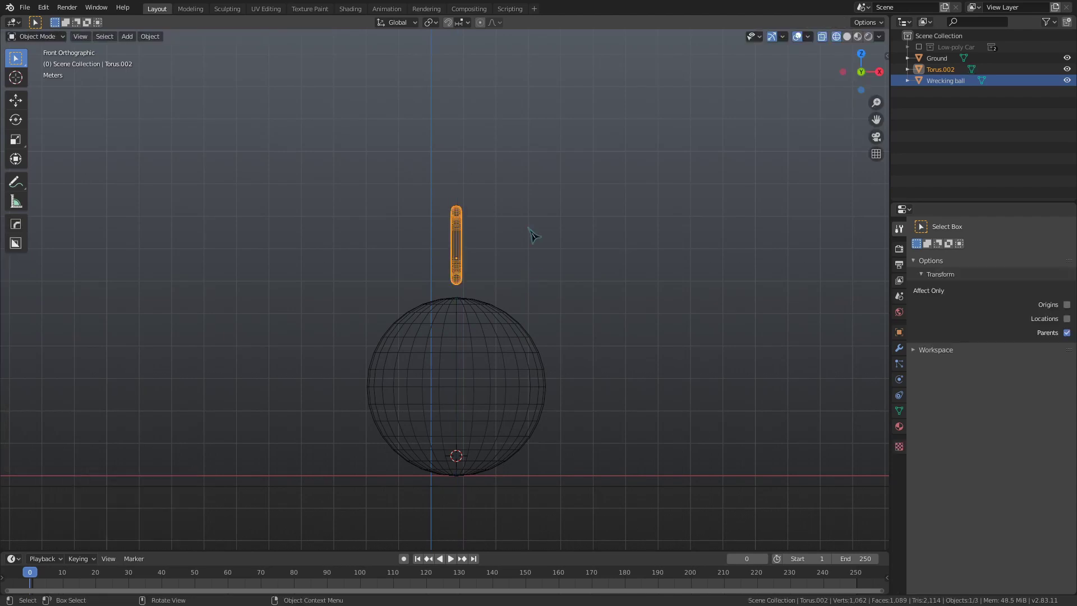
Return to solid shading, duplicate the chain link about 1.32 m up along Z, and rotate the copy 90° about Z.
{"action": "mouse_move", "coordinate": [496, 244]}
{"action": "middle_mouse_down"}
{"action": "mouse_move", "coordinate": [554, 256]}
{"action": "mouse_move", "coordinate": [696, 248]}
{"action": "mouse_move", "coordinate": [649, 254]}
{"action": "middle_mouse_up"}
{"action": "key", "text": "shift+z"}
{"action": "key", "text": "shift+d"}
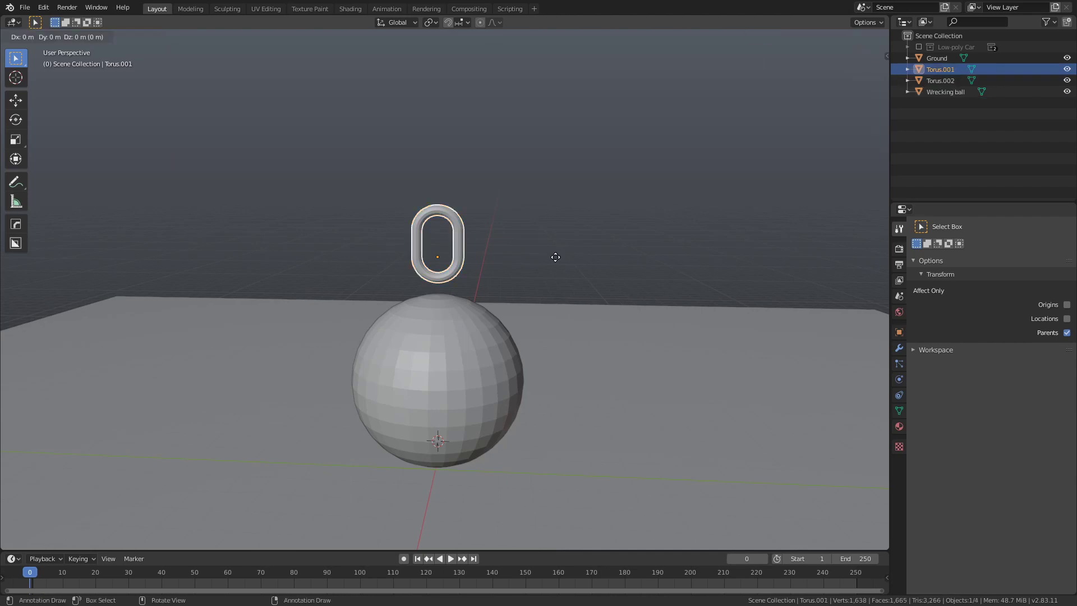
{"action": "key", "text": "z"}
{"action": "left_click", "coordinate": [561, 220]}
{"action": "type", "text": "rz9"}
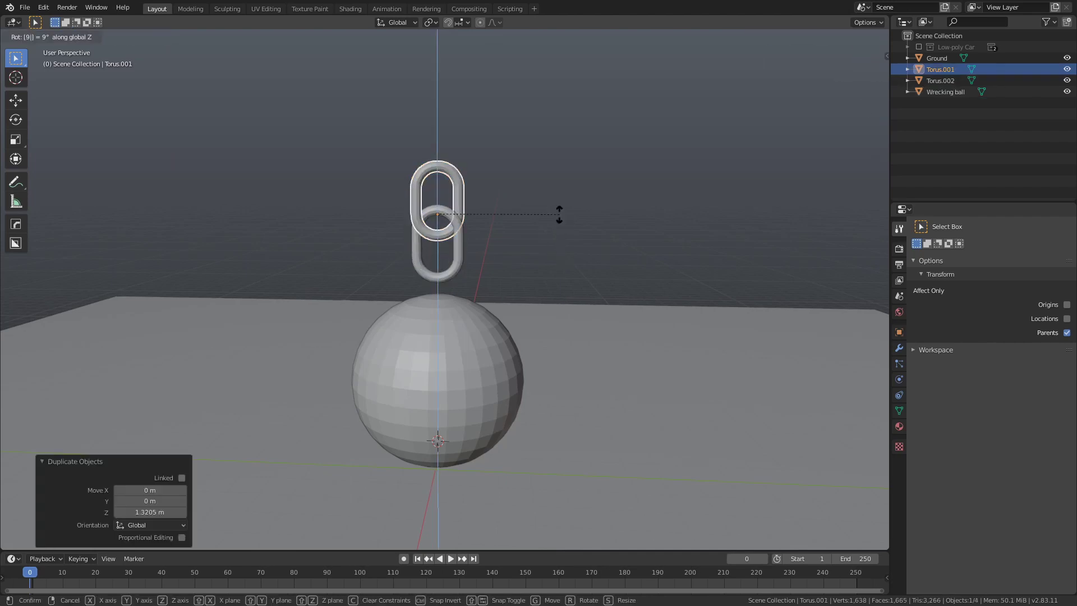
{"action": "type", "text": "0"}
{"action": "key", "text": "Return"}
Adjust the second link's height along Z so that it interlocks with the top of the first link.
{"action": "middle_click_drag", "start_coordinate": [564, 221], "coordinate": [502, 287]}
{"action": "key", "text": "g"}
{"action": "key", "text": "z"}
{"action": "left_click", "coordinate": [484, 179]}
Select both links and extend the chain by duplicating the pair twice, each copy about 3 m higher along Z.
{"action": "left_click", "coordinate": [464, 241], "text": "shift"}
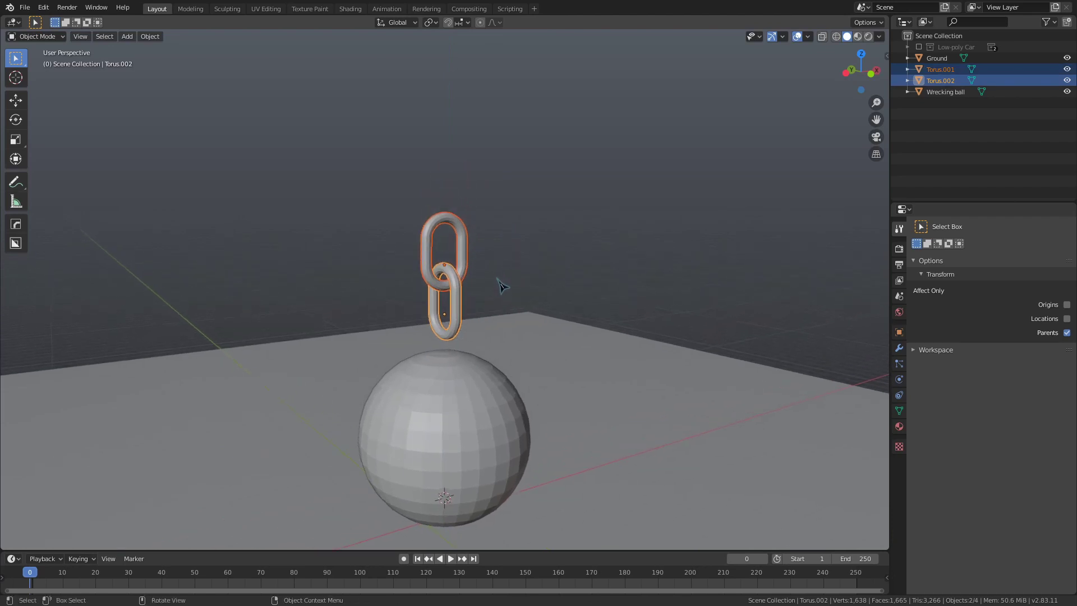
{"action": "key", "text": "shift+d"}
{"action": "key", "text": "z"}
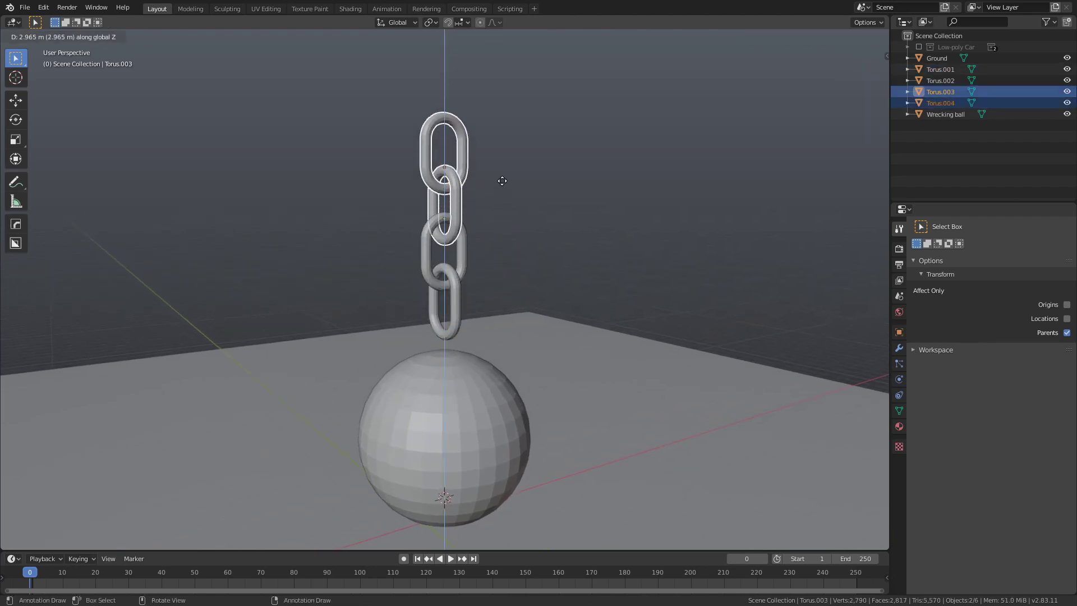
{"action": "left_click", "coordinate": [503, 182]}
{"action": "middle_click_drag", "start_coordinate": [505, 185], "coordinate": [500, 315], "text": "shift"}
{"action": "key", "text": "shift+d"}
{"action": "key", "text": "z"}
{"action": "left_click", "coordinate": [499, 211]}
Duplicate the topmost link pair two more times, offset about 3.02 m and 3.01 m along Z, to complete a ten-link chain.
{"action": "key", "text": "shift+d"}
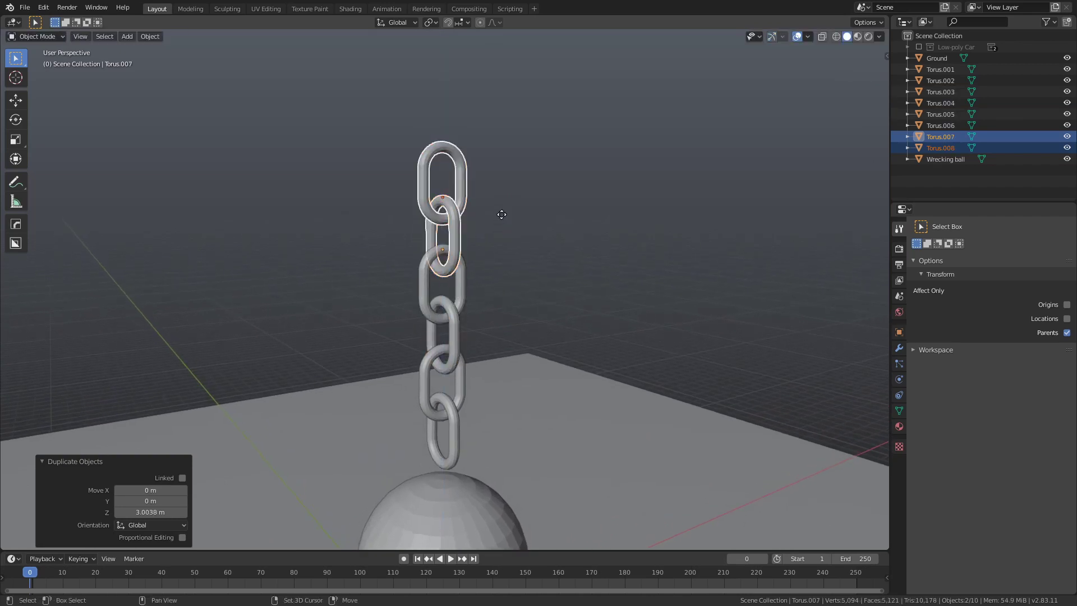
{"action": "key", "text": "z"}
{"action": "left_click", "coordinate": [503, 110]}
{"action": "scroll", "coordinate": [506, 117], "scroll_direction": "down", "scroll_amount": 3}
{"action": "key", "text": "shift+d"}
{"action": "key", "text": "z"}
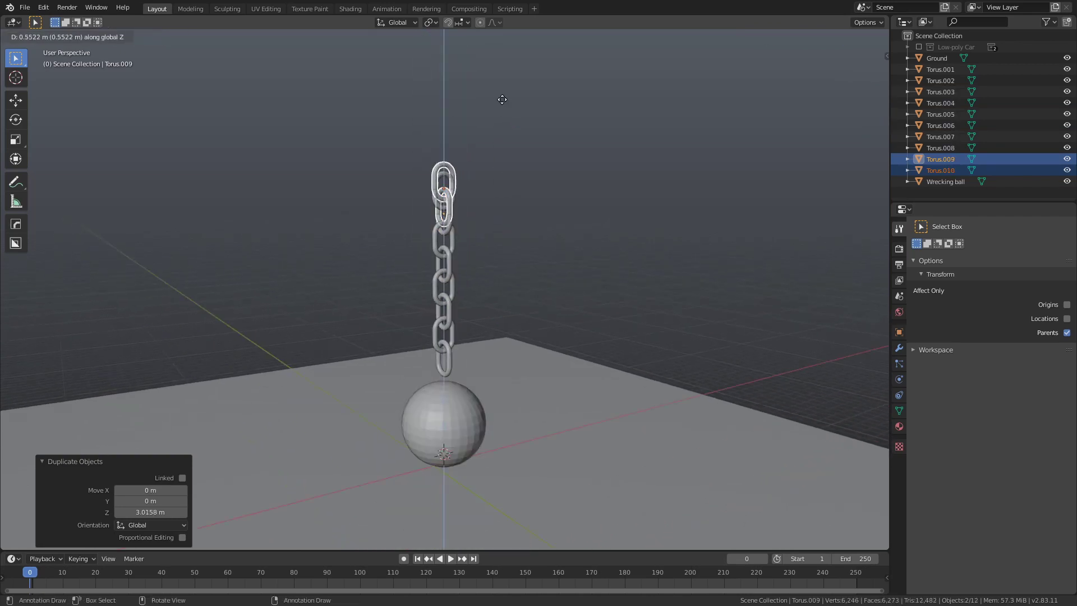
{"action": "left_click", "coordinate": [505, 65]}
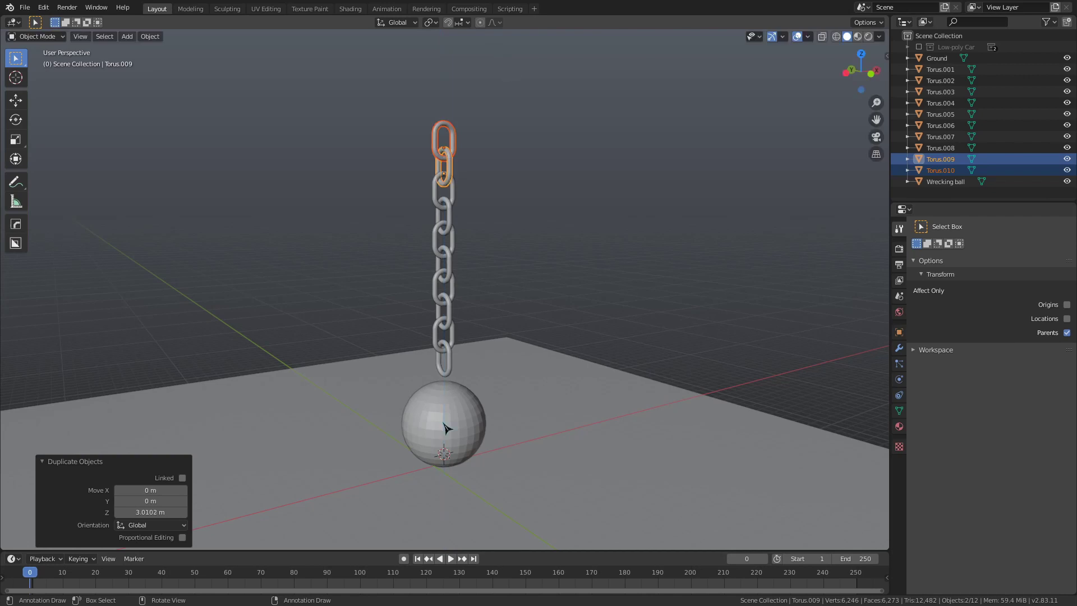
Raise the wrecking ball about 1.7 m along Z so that its top overlaps the lowest chain link.
{"action": "left_click", "coordinate": [446, 430]}
{"action": "middle_click_drag", "start_coordinate": [447, 431], "coordinate": [547, 414]}
{"action": "key", "text": "g"}
{"action": "key", "text": "z"}
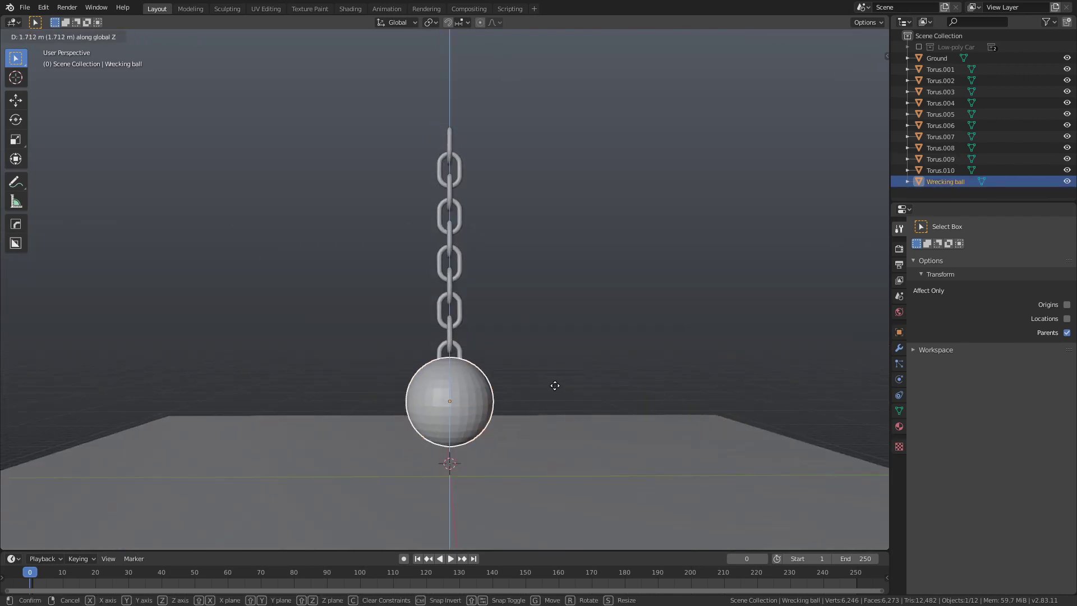
{"action": "left_click", "coordinate": [555, 386]}
Join the wrecking ball and the lowest chain link into one object, then deselect it.
{"action": "left_click", "coordinate": [464, 357], "text": "shift"}
{"action": "scroll", "coordinate": [539, 385], "scroll_direction": "up", "scroll_amount": 2}
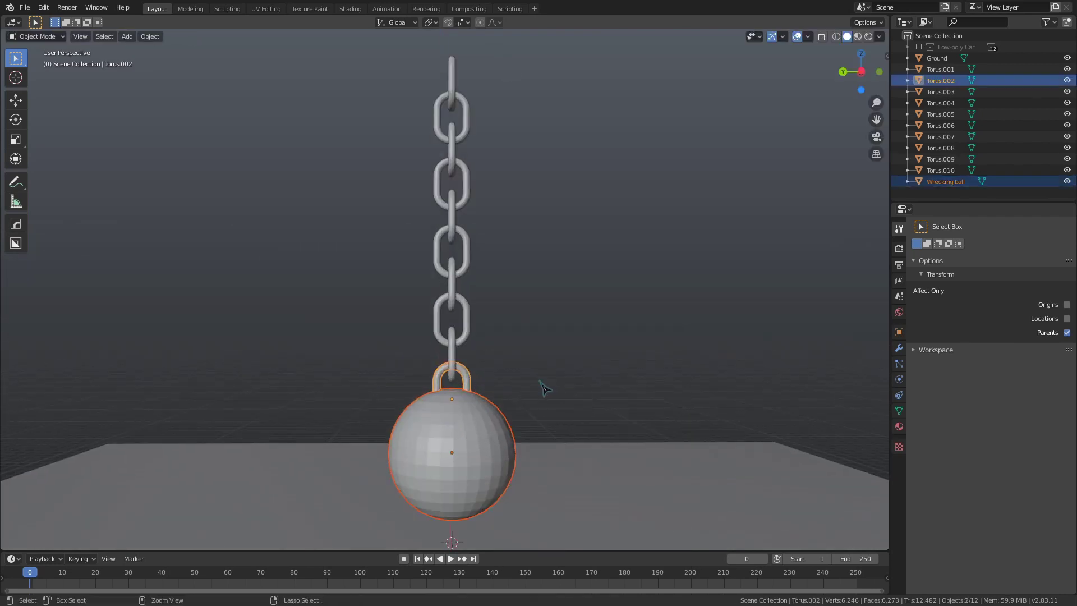
{"action": "key", "text": "ctrl+j"}
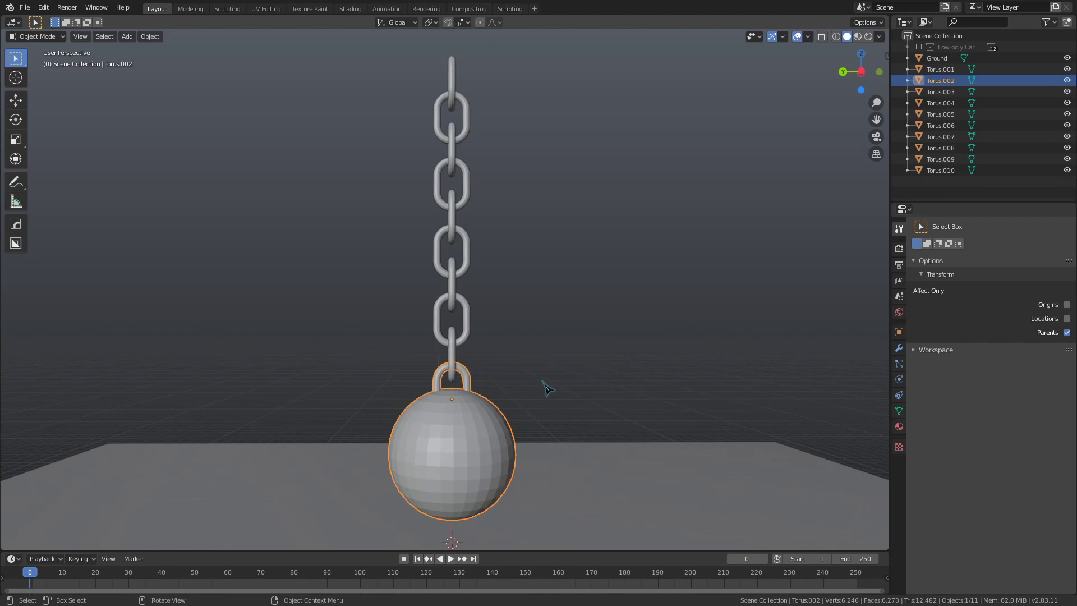
{"action": "left_click", "coordinate": [543, 381]}
{"action": "scroll", "coordinate": [497, 414], "scroll_direction": "down", "scroll_amount": 2}
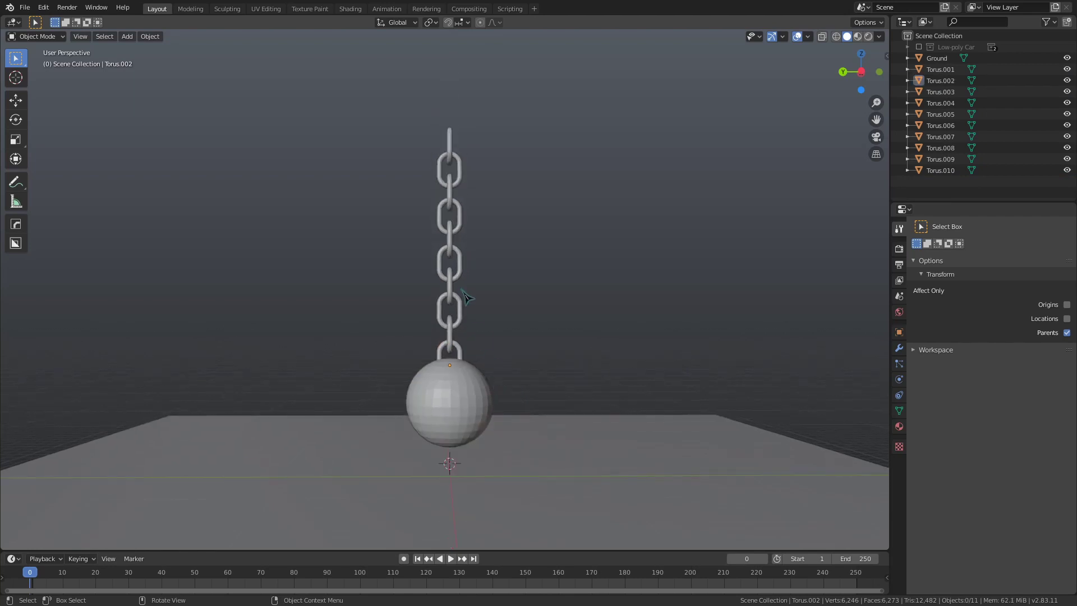
Select the wrecking ball and all chain links and add active rigid body physics to them.
{"action": "left_click_drag", "start_coordinate": [419, 104], "coordinate": [514, 386]}
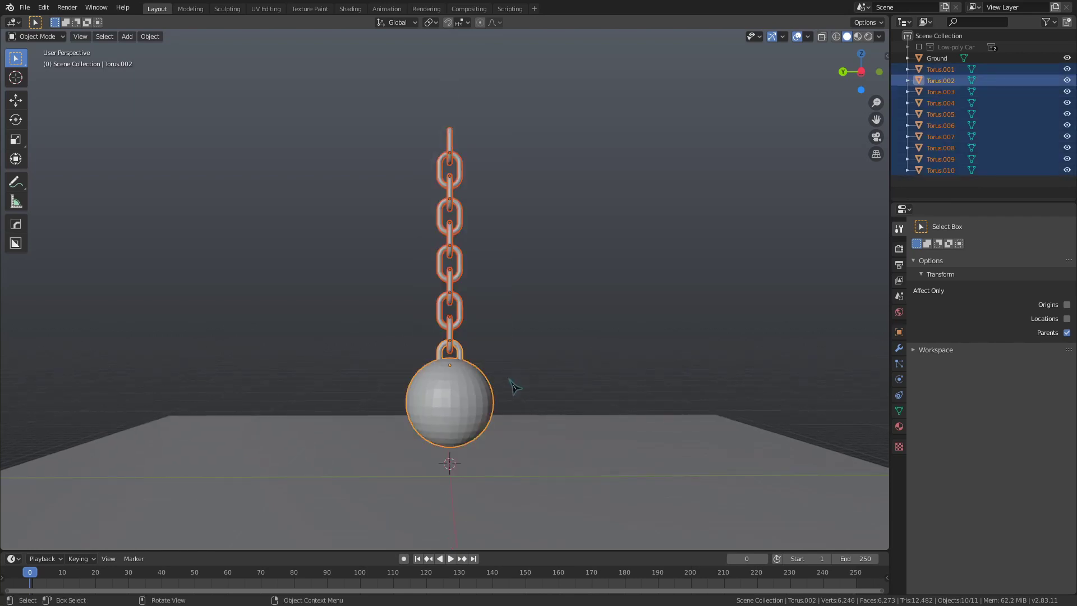
{"action": "left_click", "coordinate": [151, 36]}
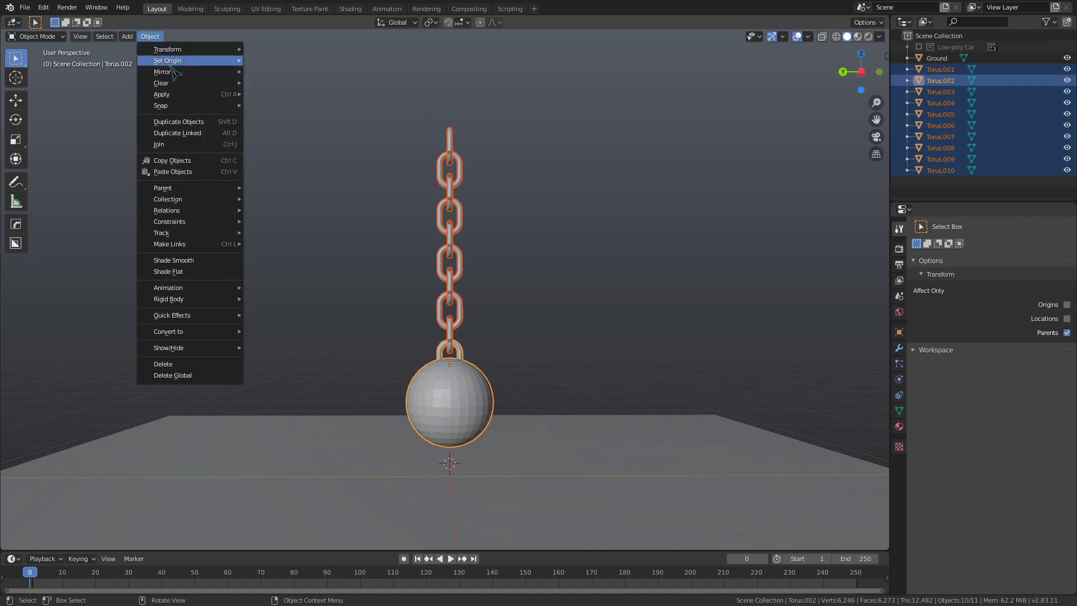
{"action": "mouse_move", "coordinate": [191, 299]}
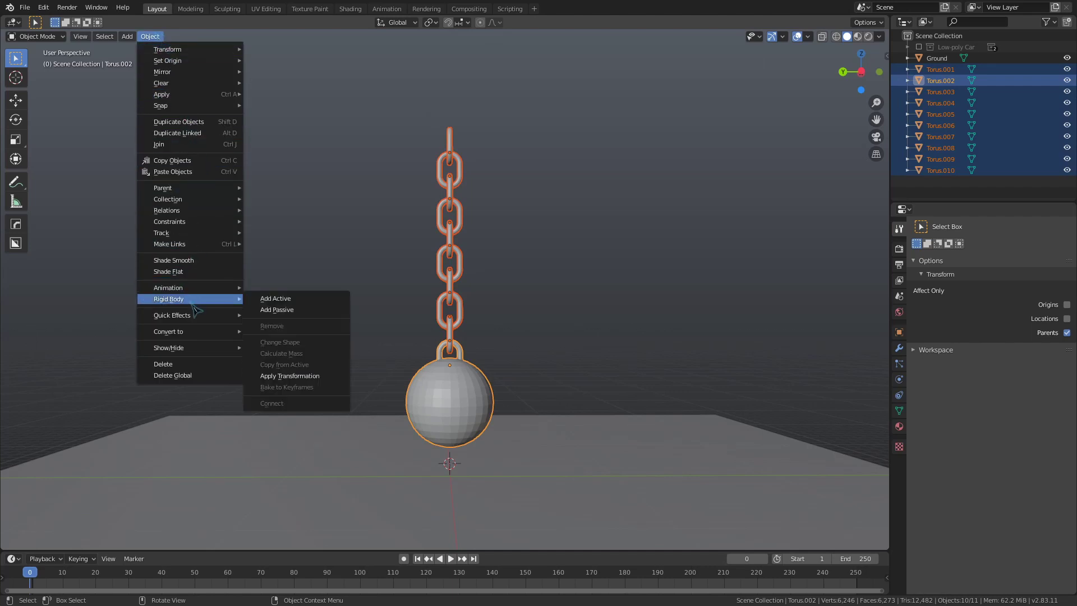
{"action": "left_click", "coordinate": [260, 299]}
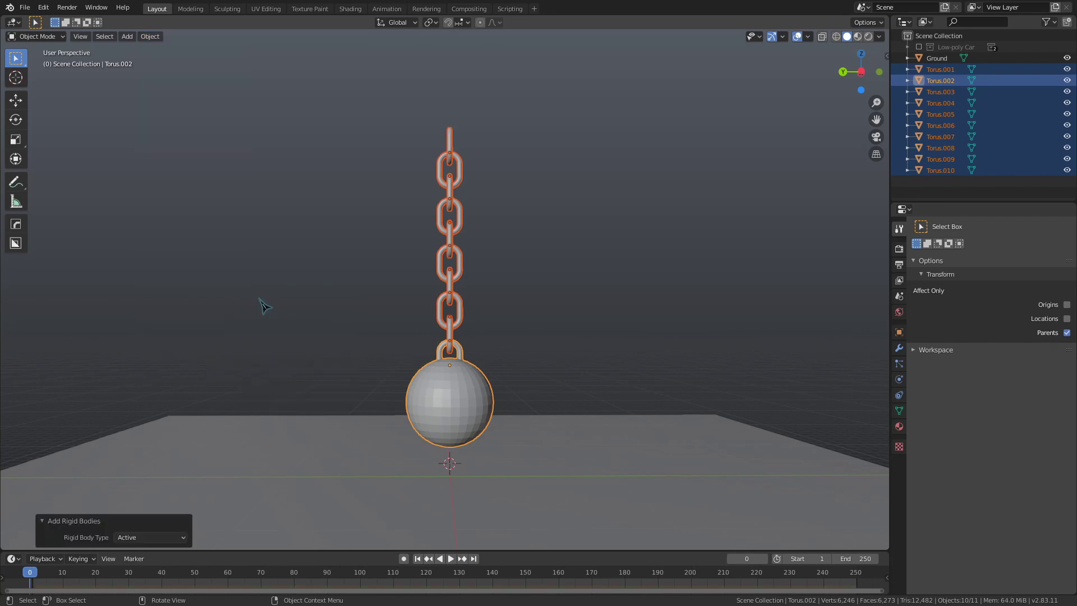
Play the rigid body simulation to check how the chain behaves, and return to frame 0.
{"action": "key", "text": "space"}
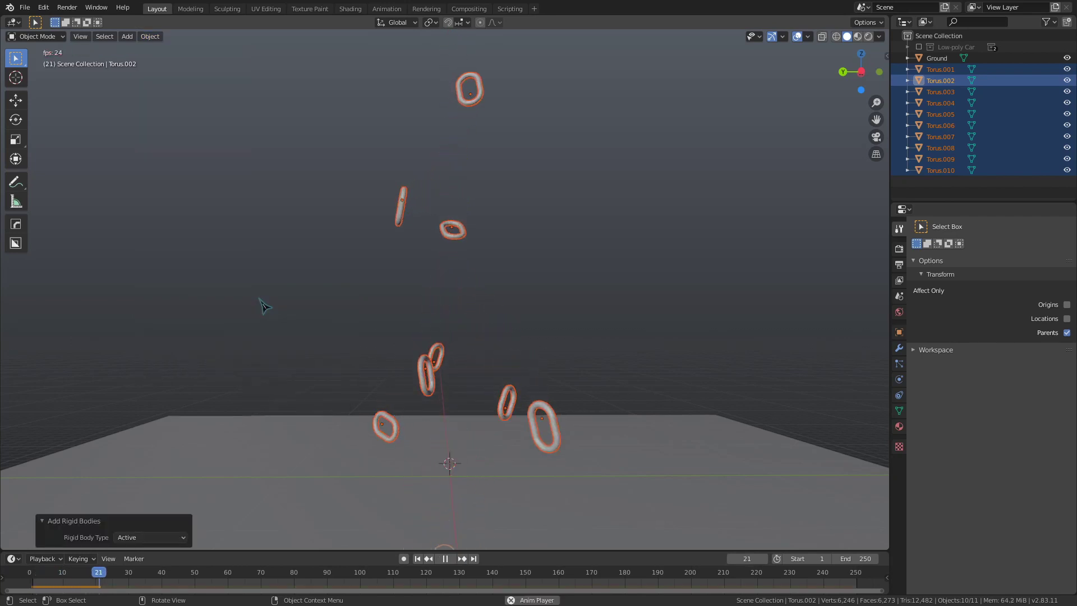
{"action": "scroll", "coordinate": [265, 330], "scroll_direction": "down", "scroll_amount": 3}
{"action": "key", "text": "space"}
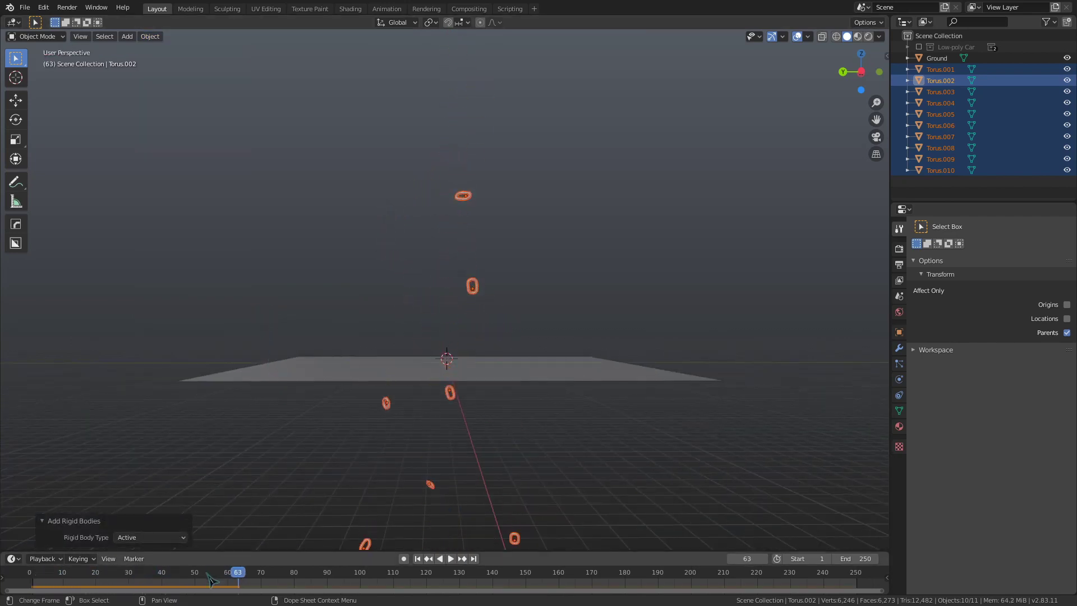
{"action": "left_click_drag", "start_coordinate": [209, 580], "coordinate": [2, 581]}
{"action": "key", "text": "space"}
{"action": "scroll", "coordinate": [746, 472], "scroll_direction": "up", "scroll_amount": 7}
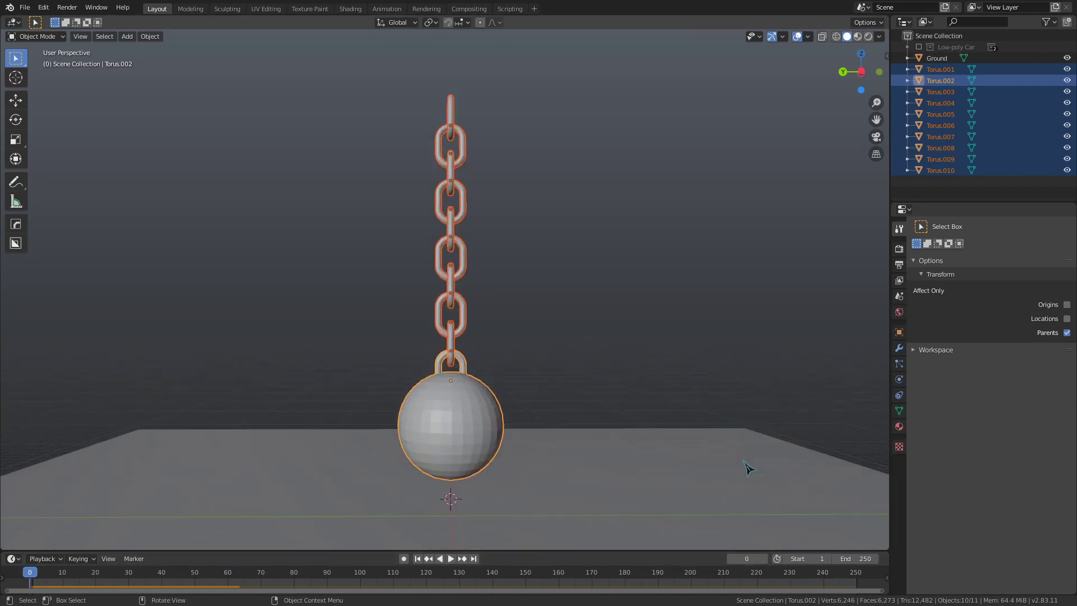
Set the rigid body collision shape to Mesh and copy that setting to all selected links and the ball.
{"action": "left_click", "coordinate": [900, 380]}
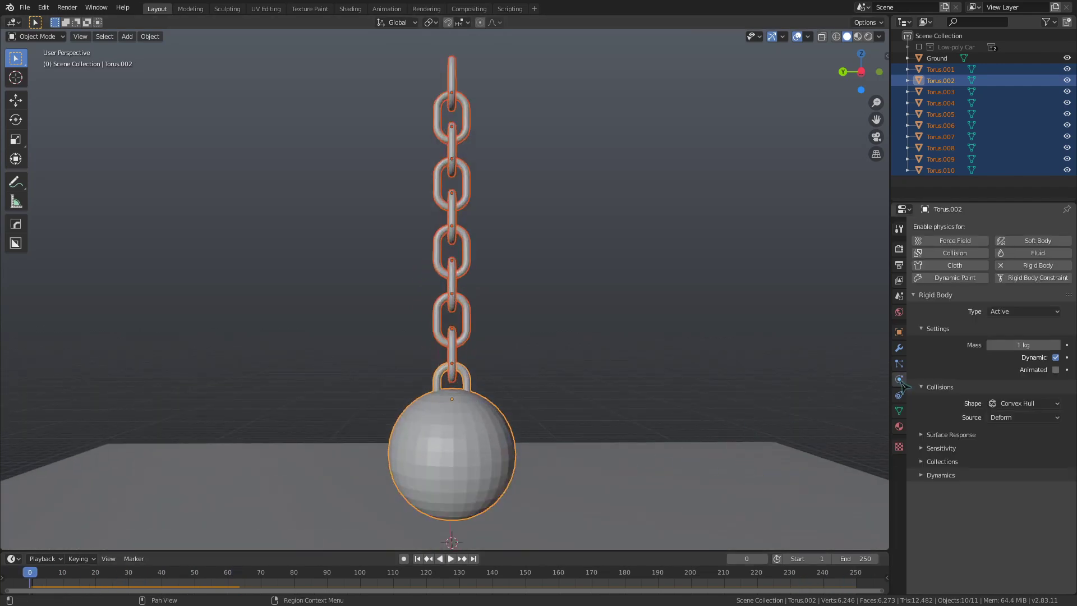
{"action": "left_click", "coordinate": [1013, 404]}
{"action": "left_click", "coordinate": [1012, 490]}
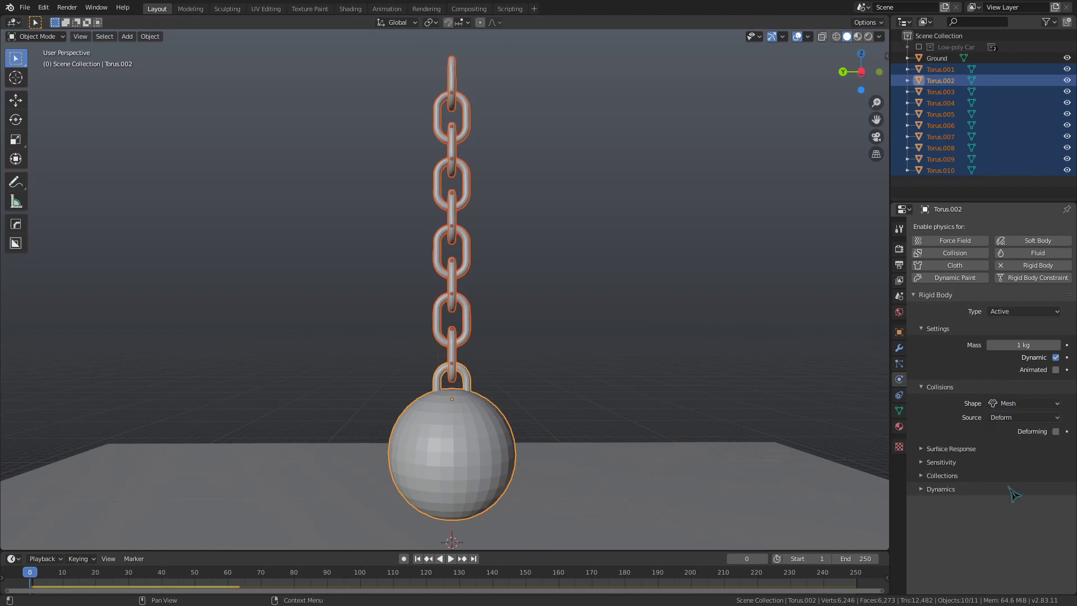
{"action": "right_click", "coordinate": [1007, 407]}
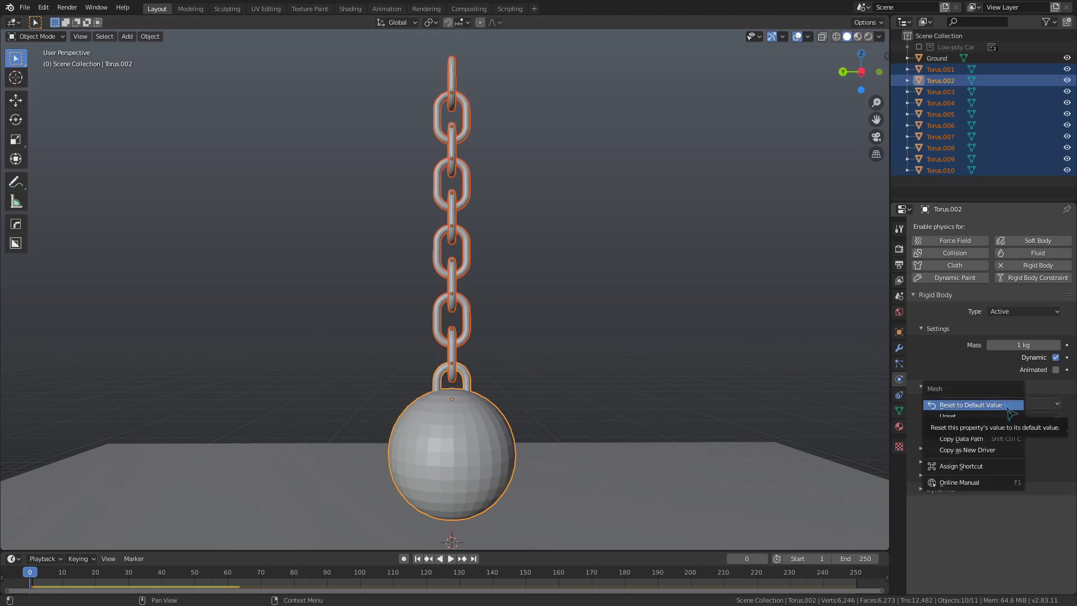
{"action": "left_click", "coordinate": [992, 432]}
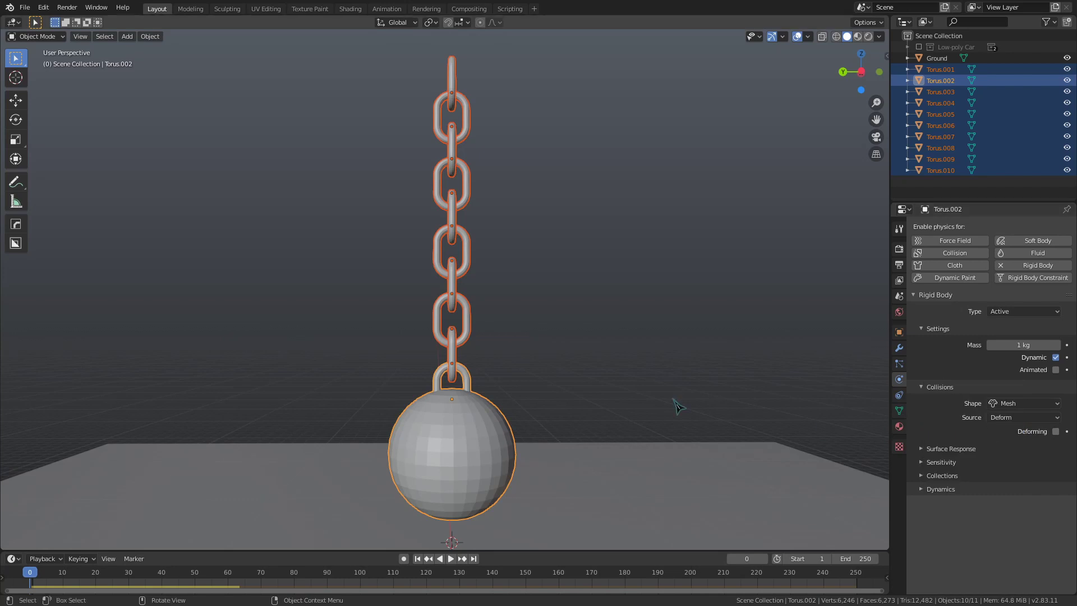
Play the simulation with the mesh collision shapes and rewind to frame 0.
{"action": "scroll", "coordinate": [662, 393], "scroll_direction": "down", "scroll_amount": 2}
{"action": "key", "text": "space"}
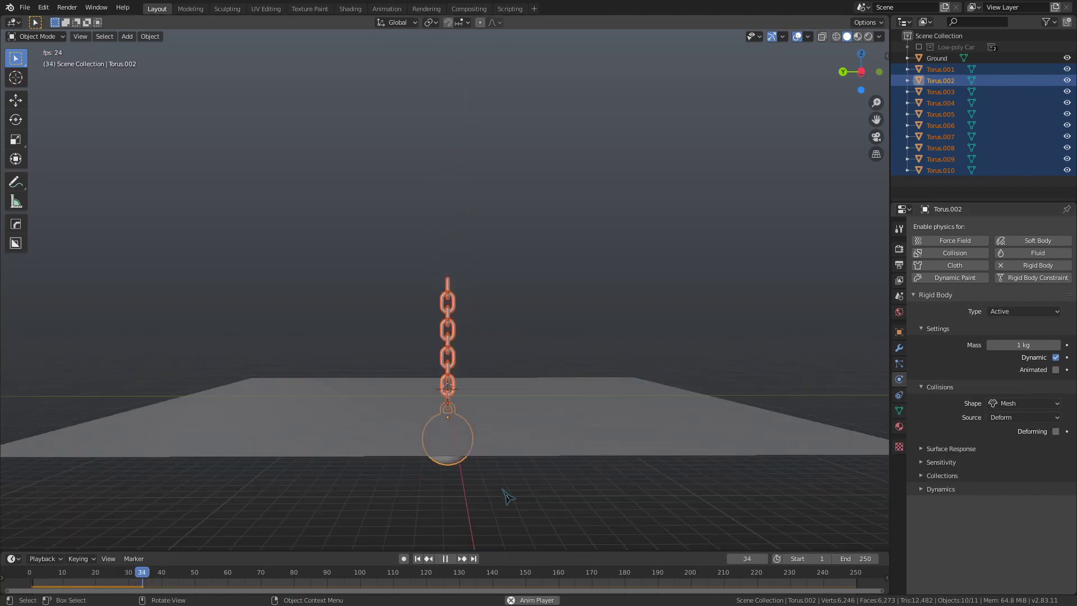
{"action": "left_click_drag", "start_coordinate": [253, 573], "coordinate": [9, 564]}
{"action": "key", "text": "space"}
{"action": "scroll", "coordinate": [851, 499], "scroll_direction": "up", "scroll_amount": 5}
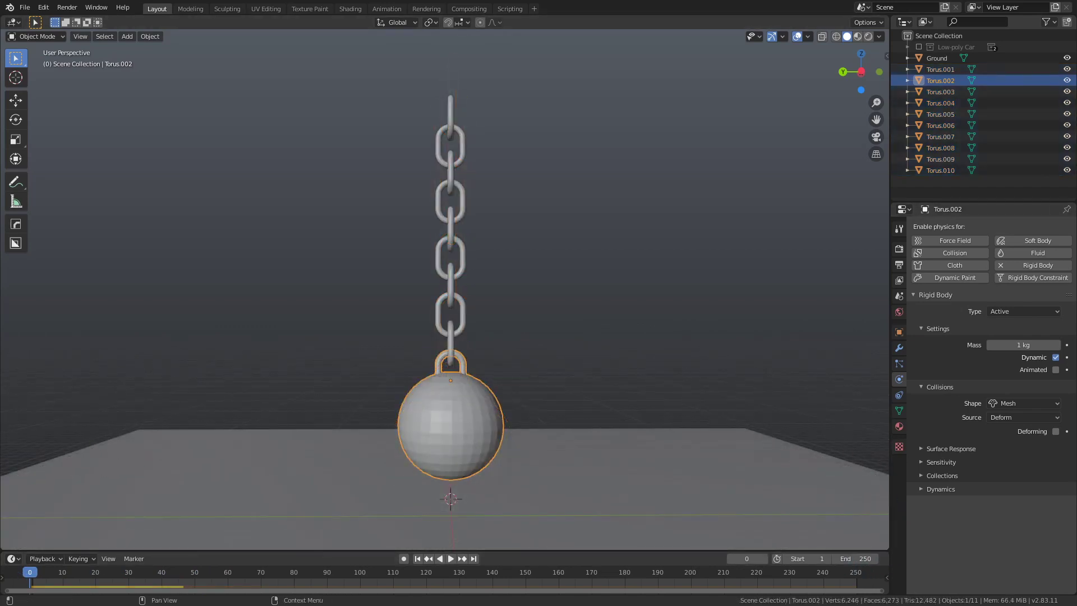
Disable the Dynamic option on the topmost chain link's rigid body and preview the hanging chain's simulation.
{"action": "left_click", "coordinate": [587, 319]}
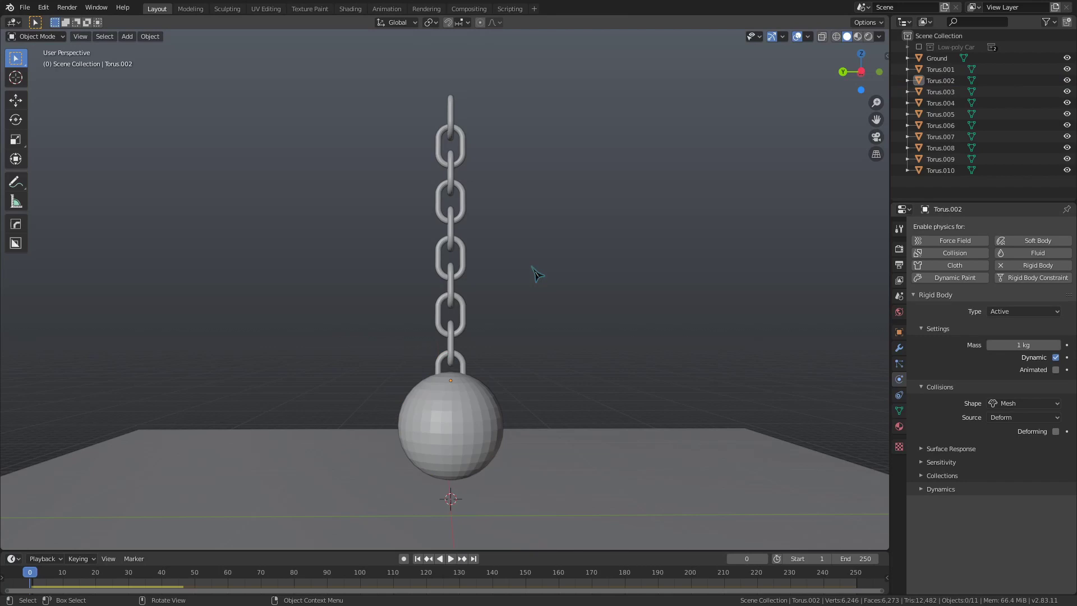
{"action": "left_click", "coordinate": [451, 119]}
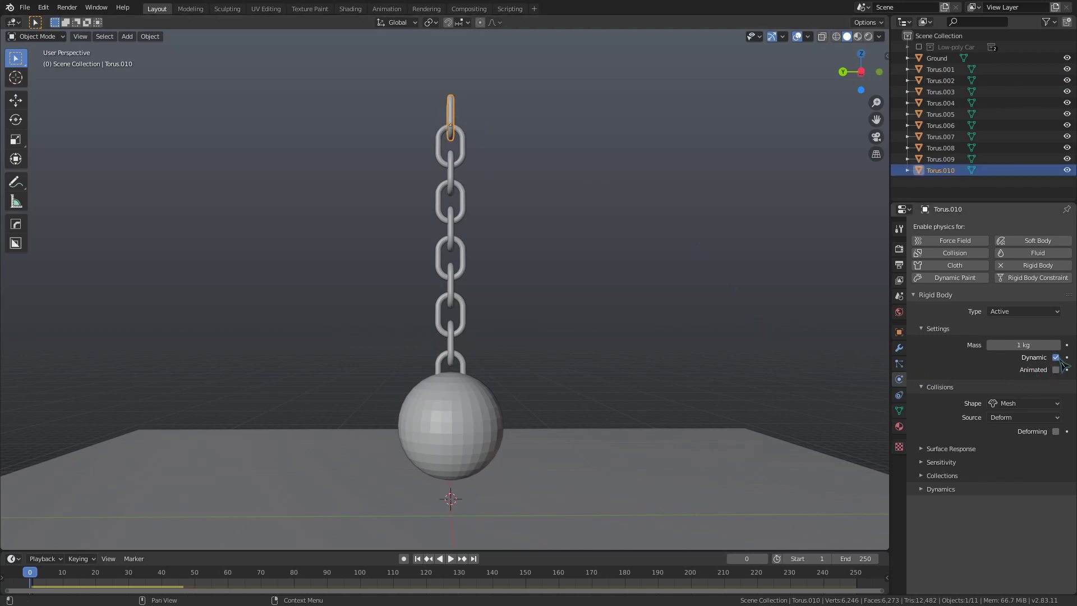
{"action": "key", "text": "space"}
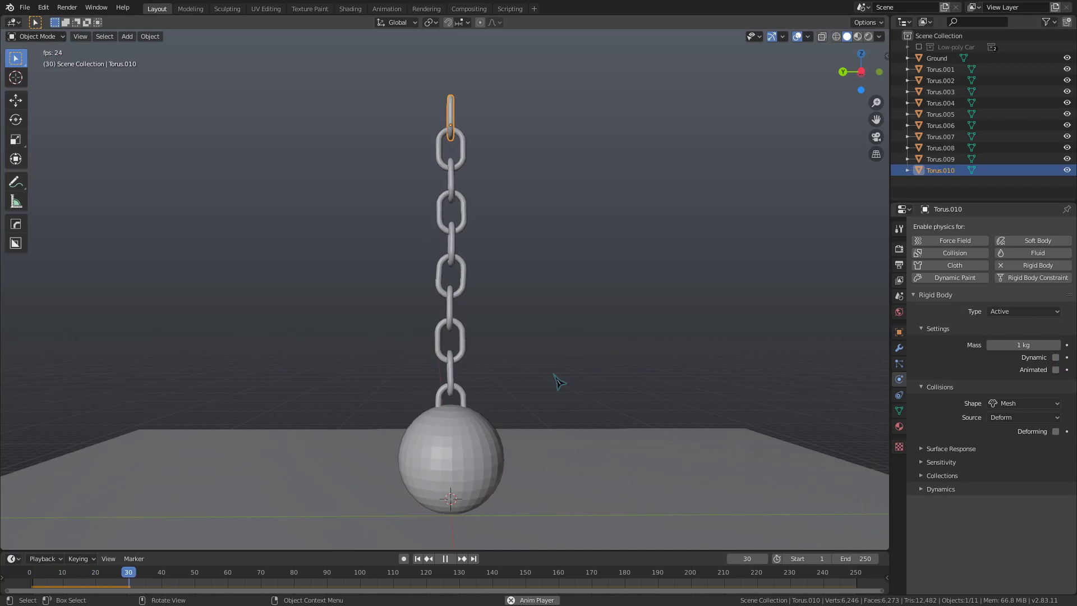
{"action": "key", "text": "Escape"}
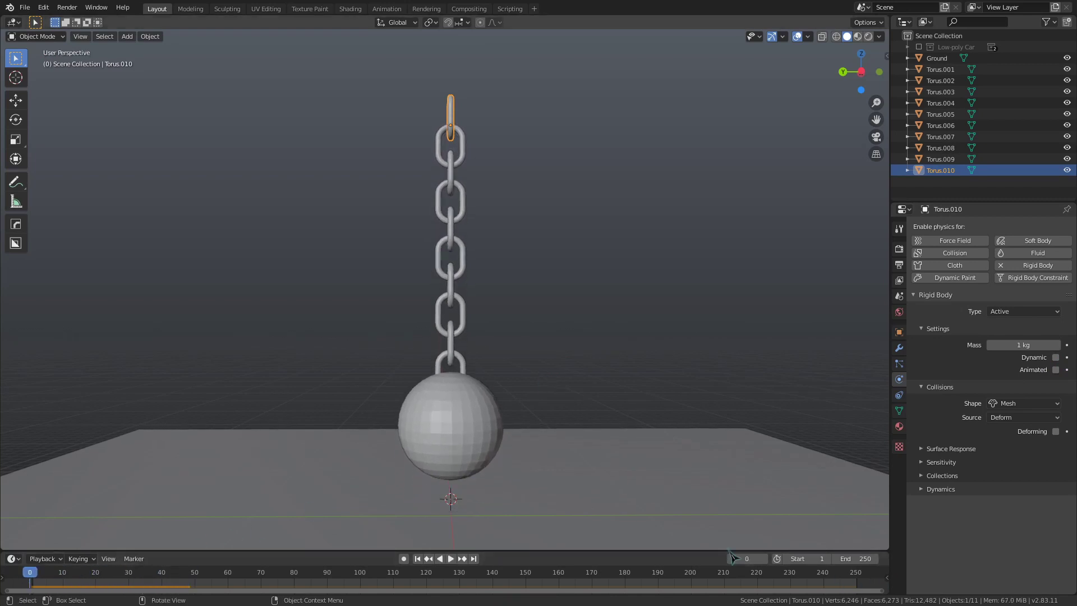
Set the wrecking ball's rigid body mass to 50 kg and test it by playing the simulation from frame 0.
{"action": "left_click", "coordinate": [459, 422]}
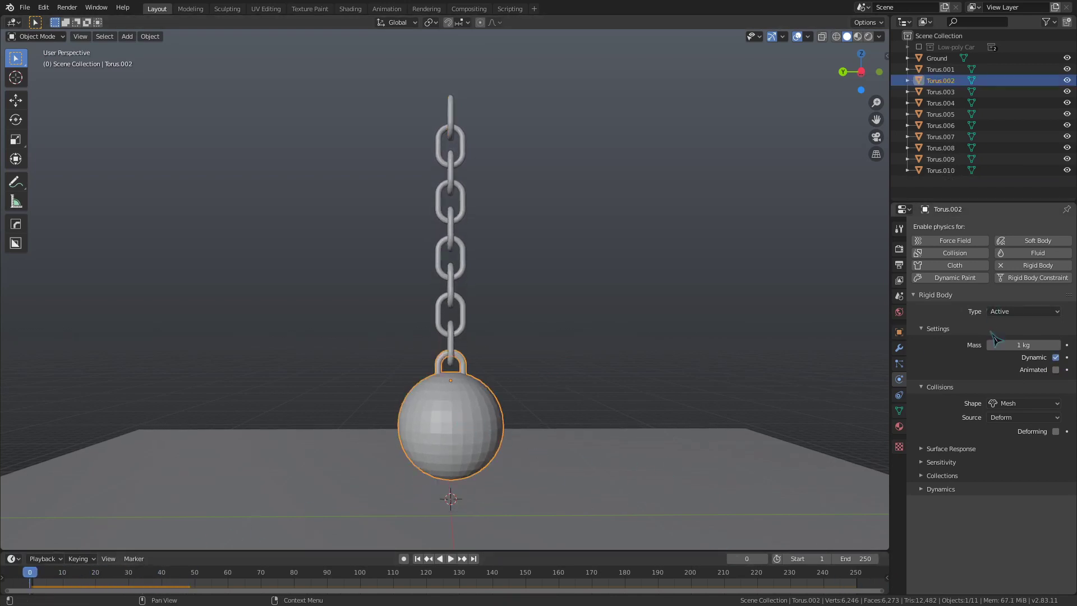
{"action": "key", "text": "Return"}
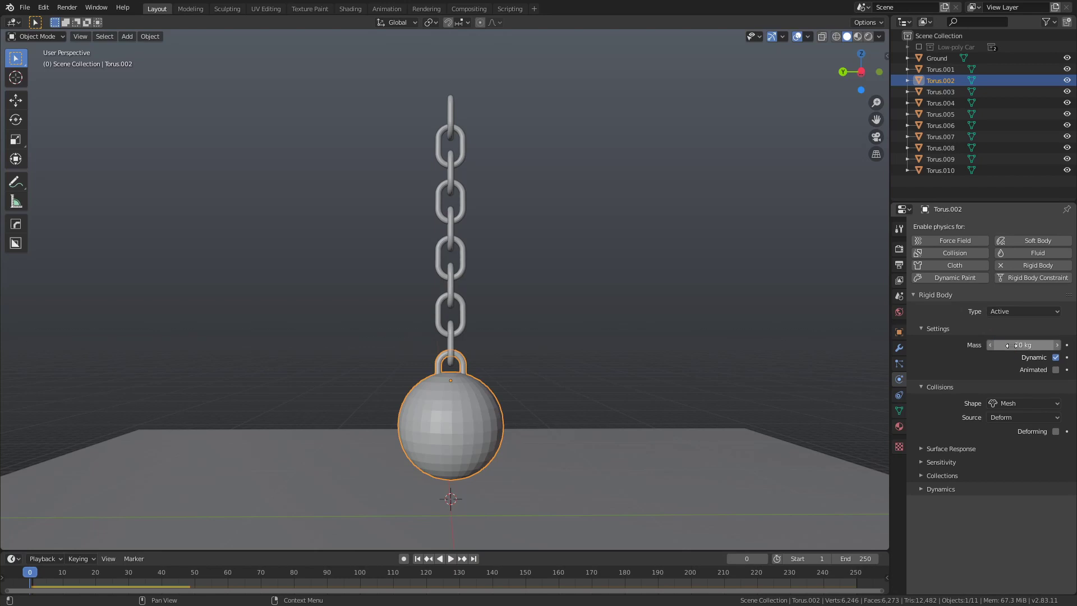
{"action": "scroll", "coordinate": [696, 295], "scroll_direction": "down", "scroll_amount": 2}
{"action": "key", "text": "space"}
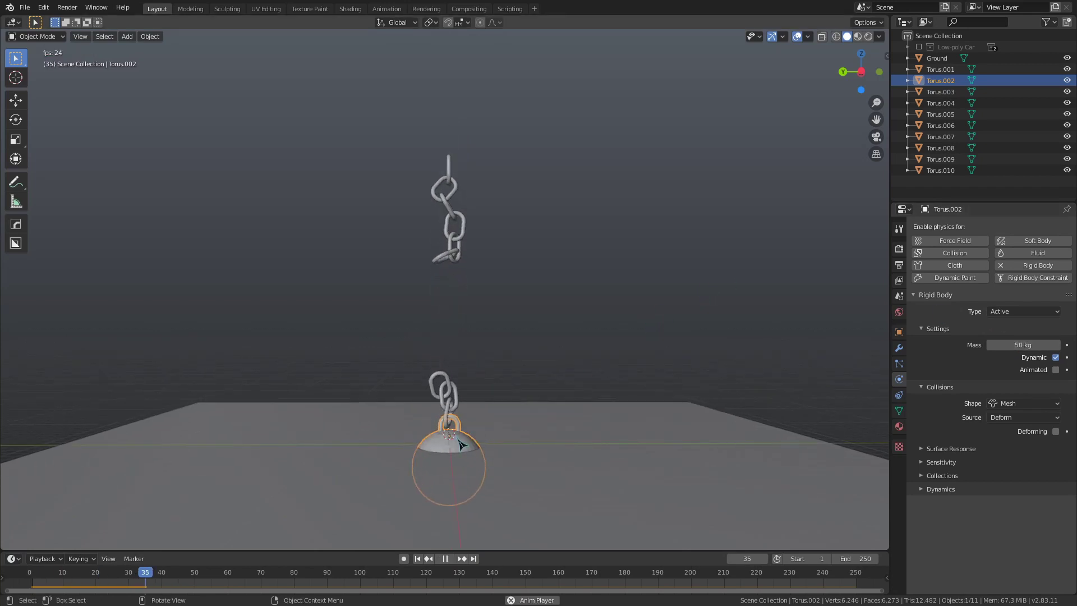
{"action": "scroll", "coordinate": [457, 442], "scroll_direction": "down", "scroll_amount": 3}
{"action": "key", "text": "space"}
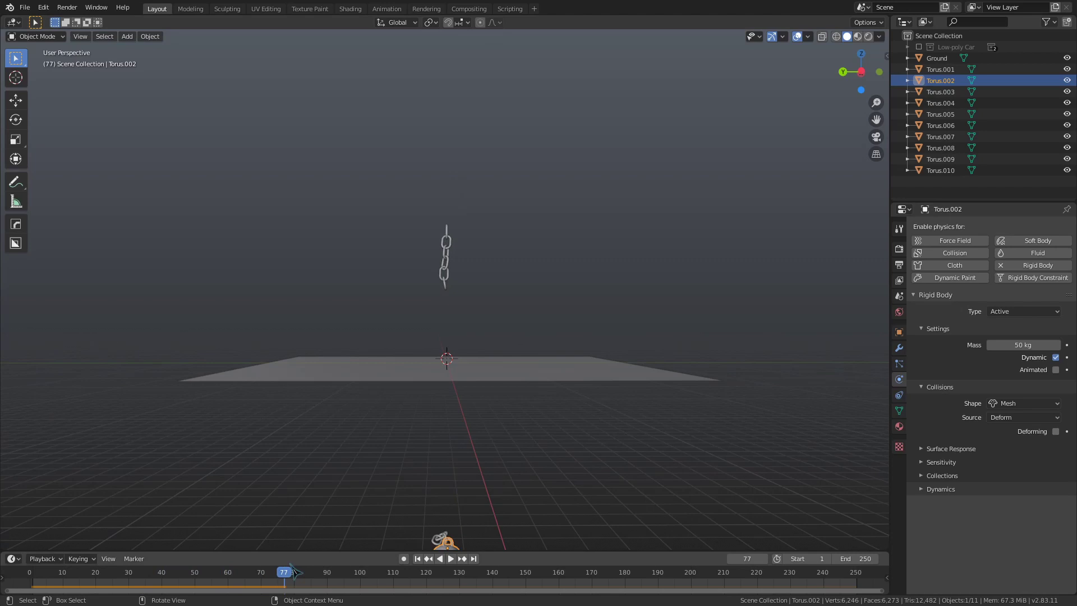
{"action": "left_click_drag", "start_coordinate": [147, 573], "coordinate": [5, 568]}
{"action": "key", "text": "space"}
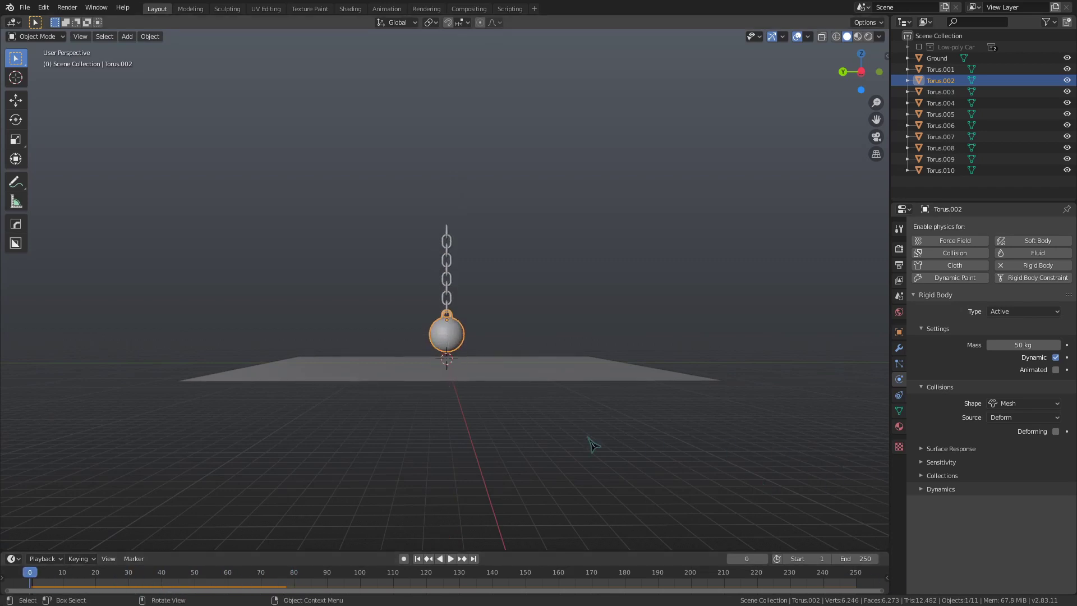
Select the nine chain links above the ball, set the mass to 4 kg and copy it to all of them.
{"action": "scroll", "coordinate": [438, 421], "scroll_direction": "up", "scroll_amount": 8}
{"action": "left_click", "coordinate": [453, 370]}
{"action": "left_click", "coordinate": [453, 306], "text": "shift"}
{"action": "left_click_drag", "start_coordinate": [388, 54], "coordinate": [543, 280], "text": "shift"}
{"action": "scroll", "coordinate": [544, 280], "scroll_direction": "down", "scroll_amount": 2}
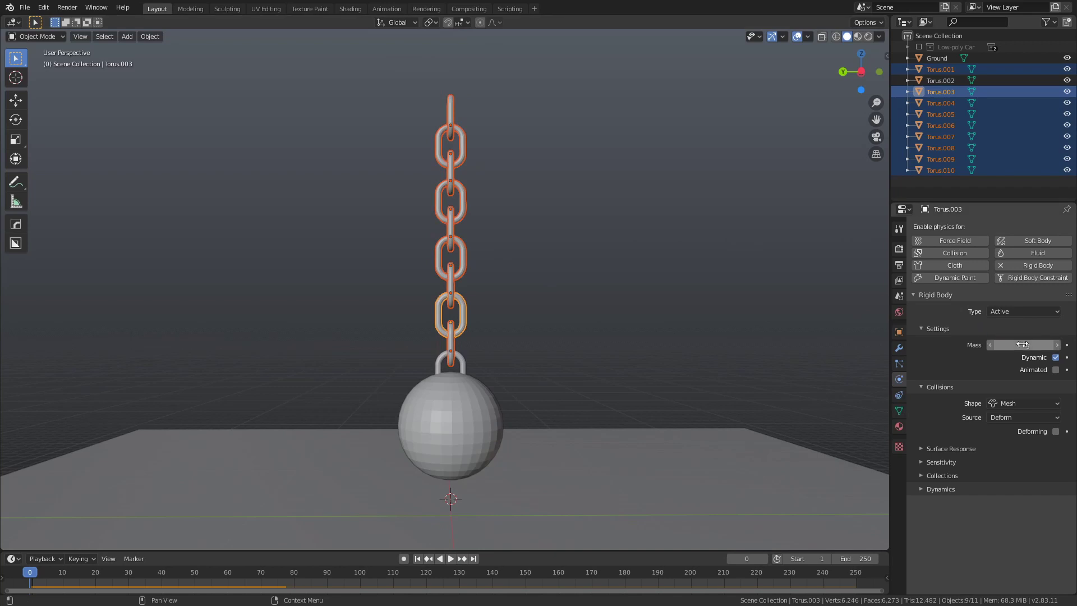
{"action": "type", "text": "5"}
{"action": "key", "text": "Return"}
{"action": "right_click", "coordinate": [1022, 345]}
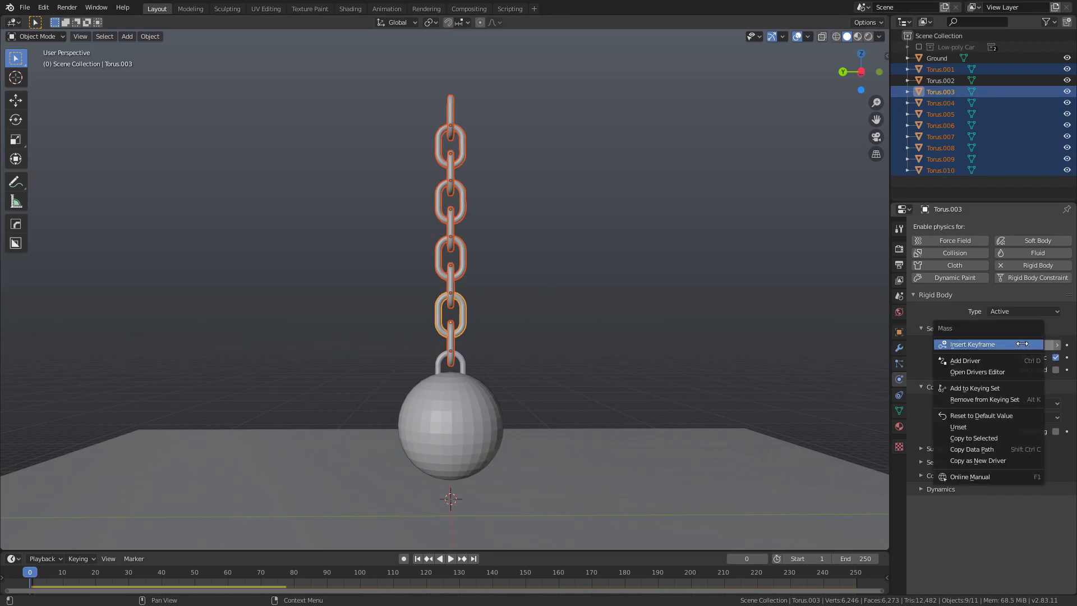
{"action": "left_click", "coordinate": [1004, 438]}
Play the simulation to check the chain with the heavier links, and rewind to frame 0.
{"action": "key", "text": "space"}
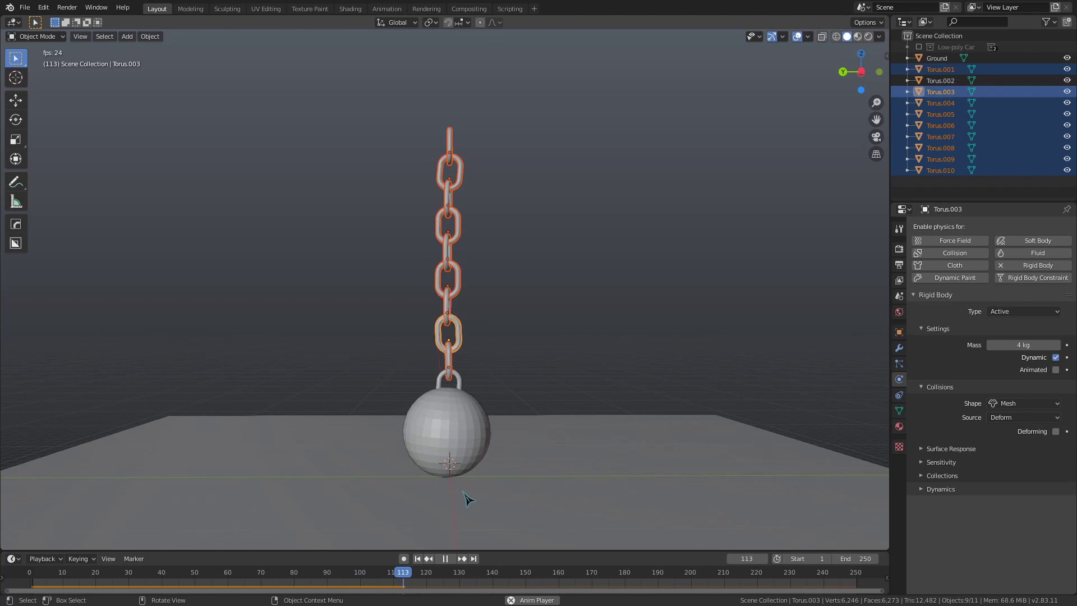
{"action": "key", "text": "space"}
{"action": "left_click_drag", "start_coordinate": [414, 575], "coordinate": [30, 572]}
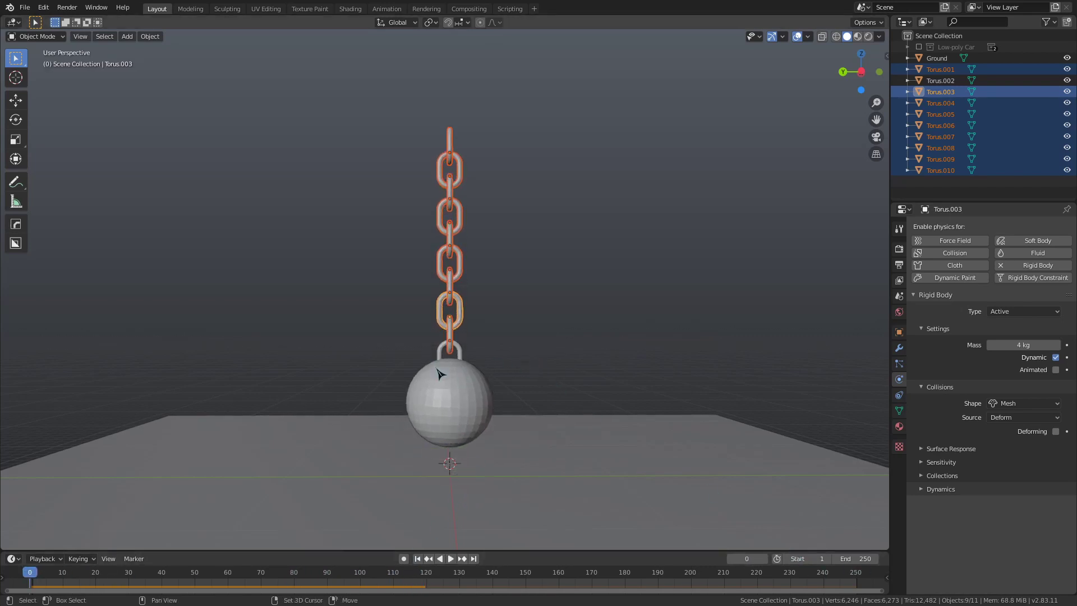
Add the ball to the selection, make the topmost link active and set the transform pivot point to Active Element.
{"action": "left_click", "coordinate": [440, 374], "text": "shift"}
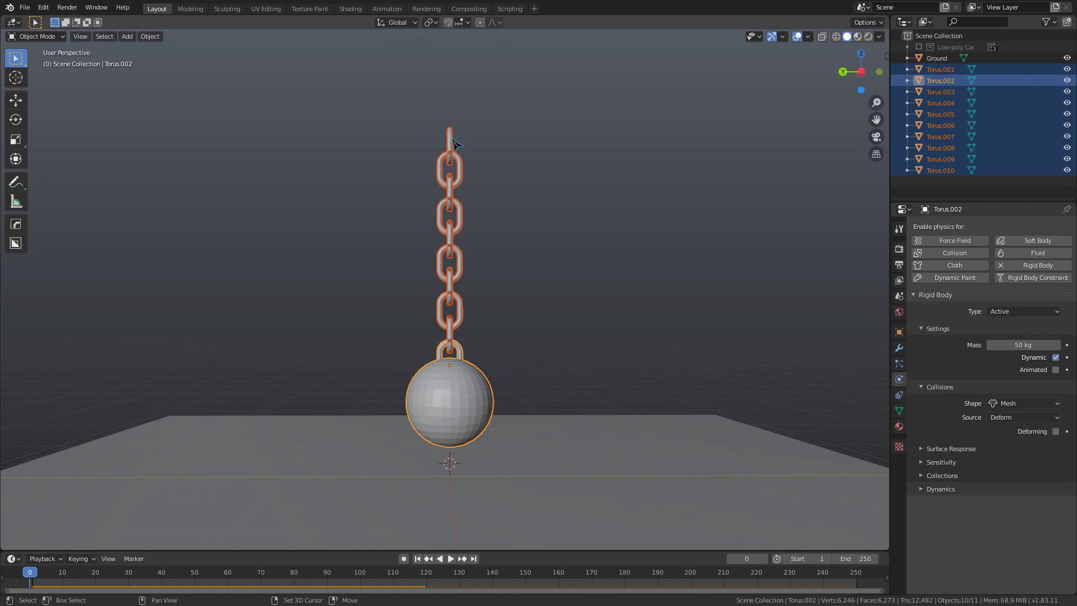
{"action": "left_click", "coordinate": [452, 141], "text": "shift"}
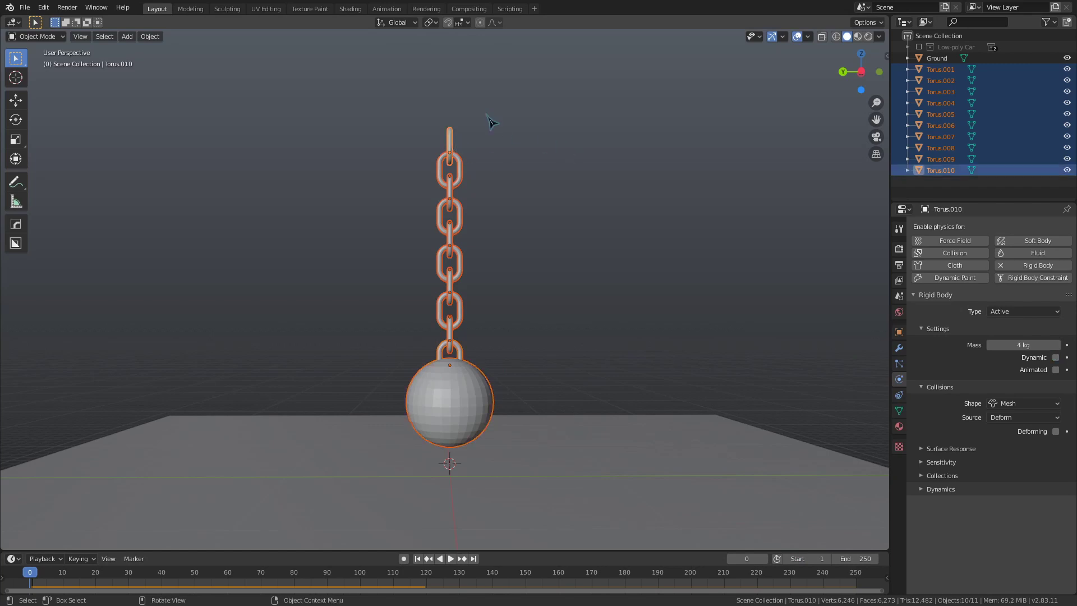
{"action": "left_click", "coordinate": [434, 25]}
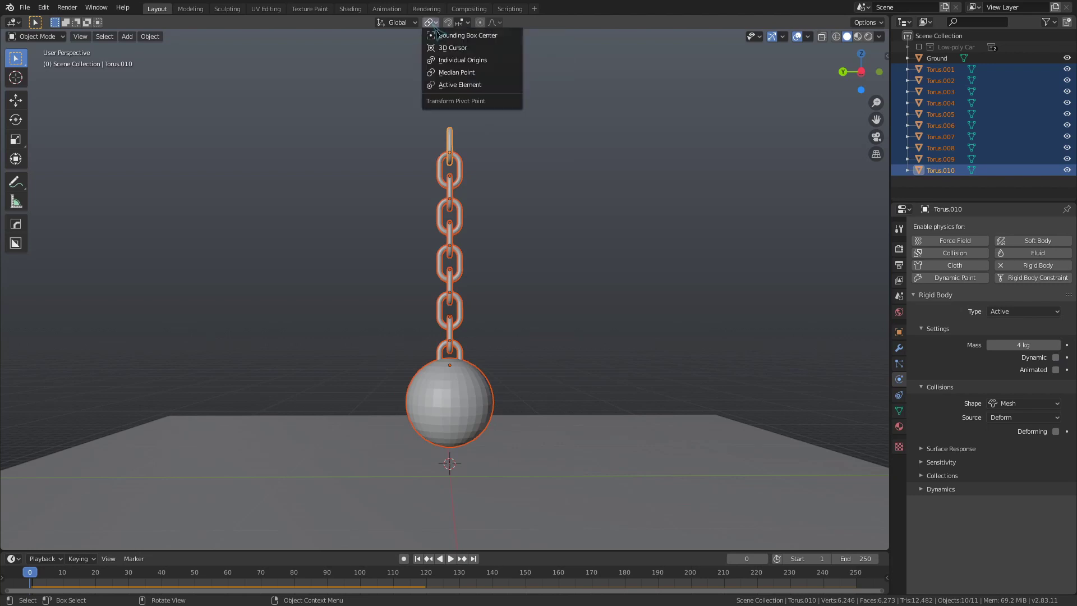
{"action": "left_click", "coordinate": [457, 84]}
{"action": "scroll", "coordinate": [578, 234], "scroll_direction": "down", "scroll_amount": 1}
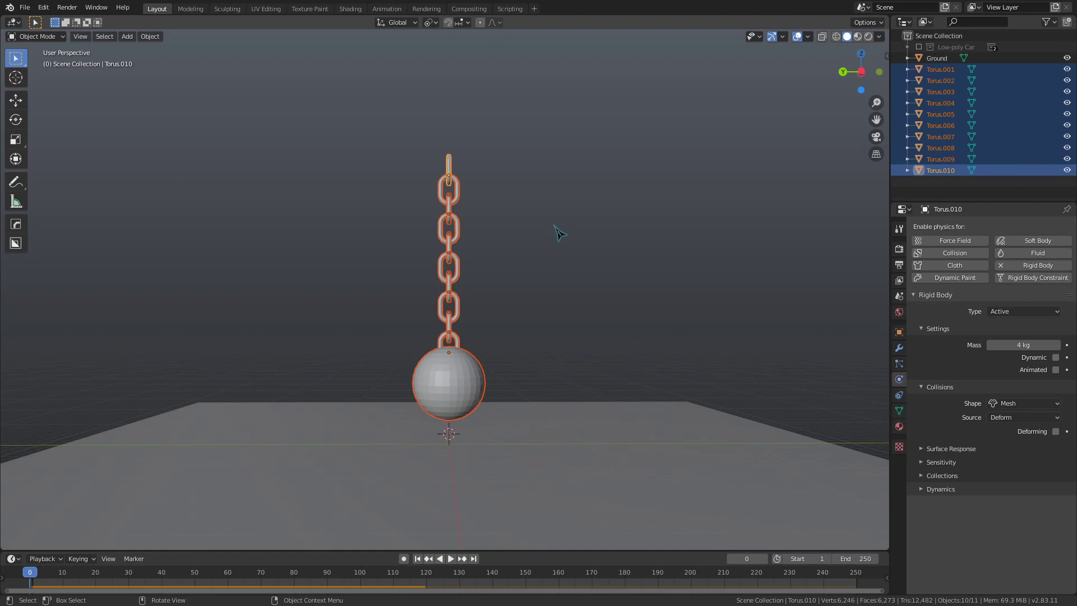
Rotate the whole chain and wrecking ball 70° about the global X axis around the topmost link.
{"action": "key", "text": "r"}
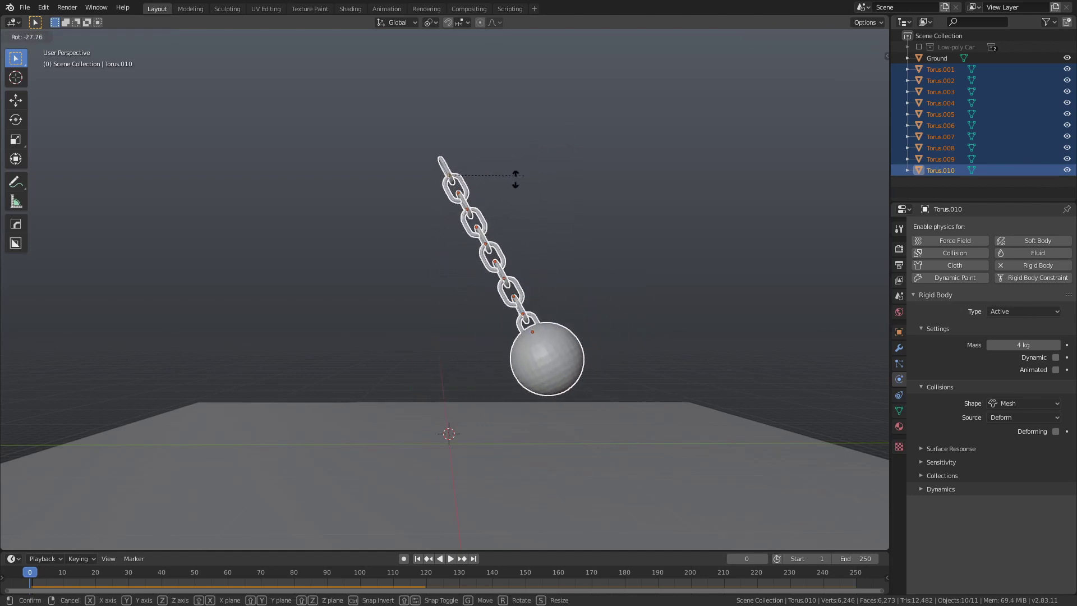
{"action": "right_click", "coordinate": [488, 182]}
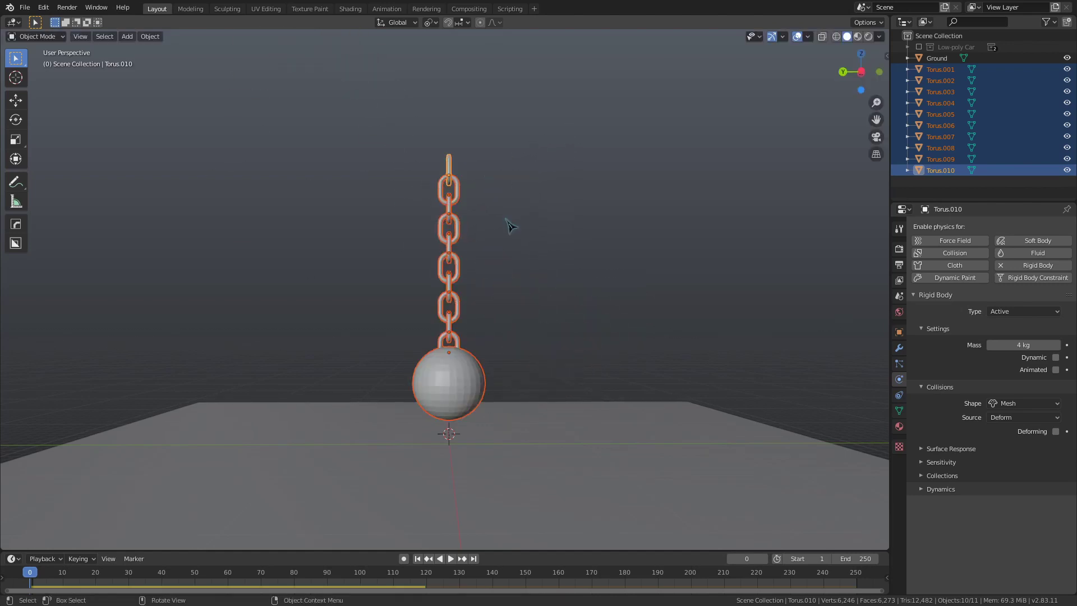
{"action": "type", "text": "r"}
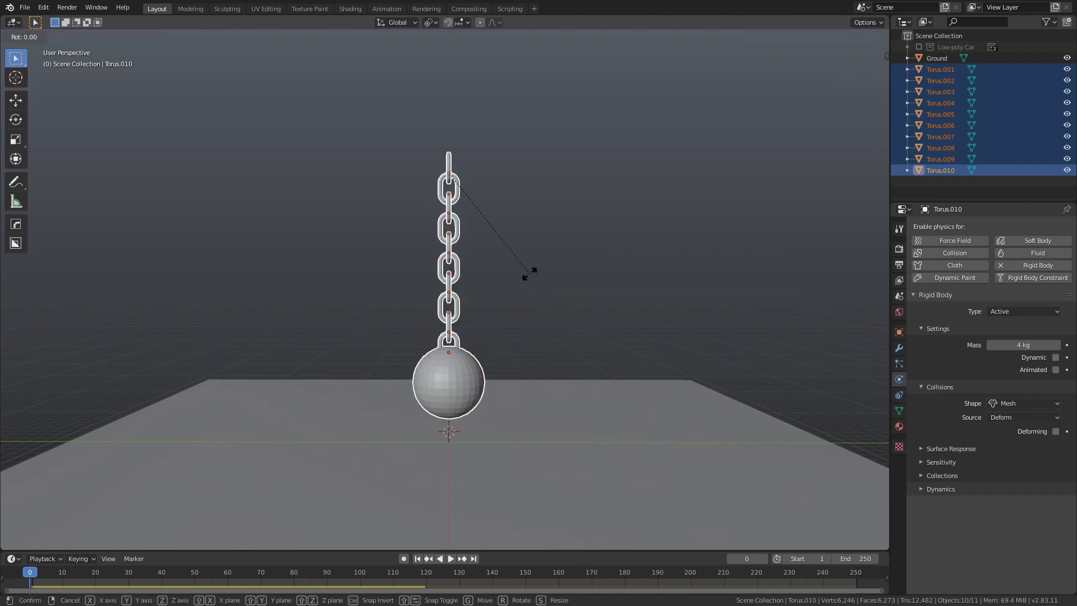
{"action": "type", "text": "x70"}
{"action": "key", "text": "Return"}
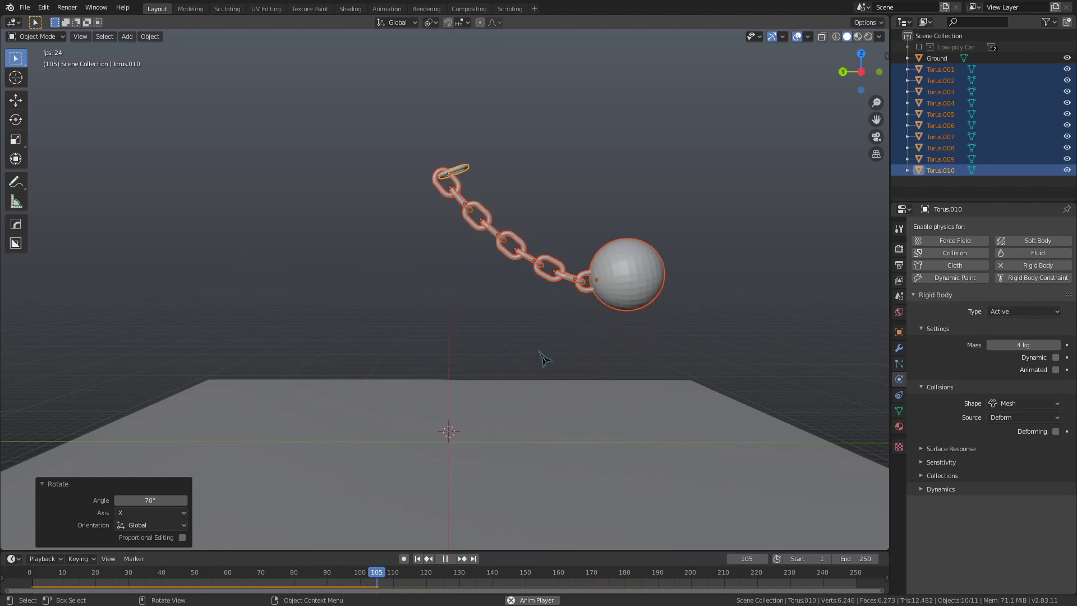
Back at frame 0, apply rotation and scale to the chain links and ball, and set their origins to geometry.
{"action": "key", "text": "Escape"}
{"action": "key", "text": "ctrl+a"}
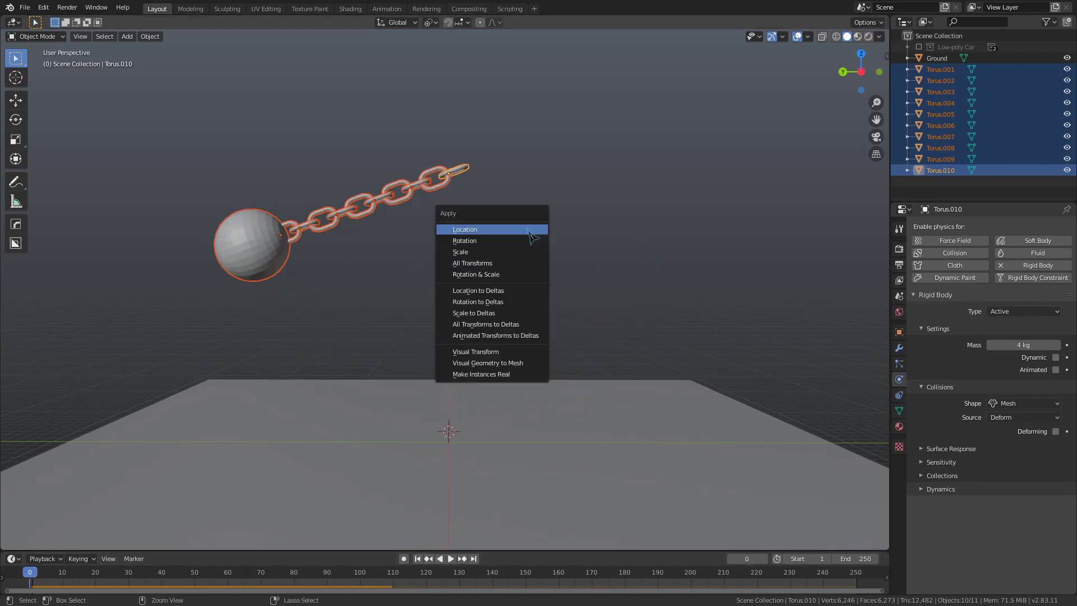
{"action": "left_click", "coordinate": [521, 275]}
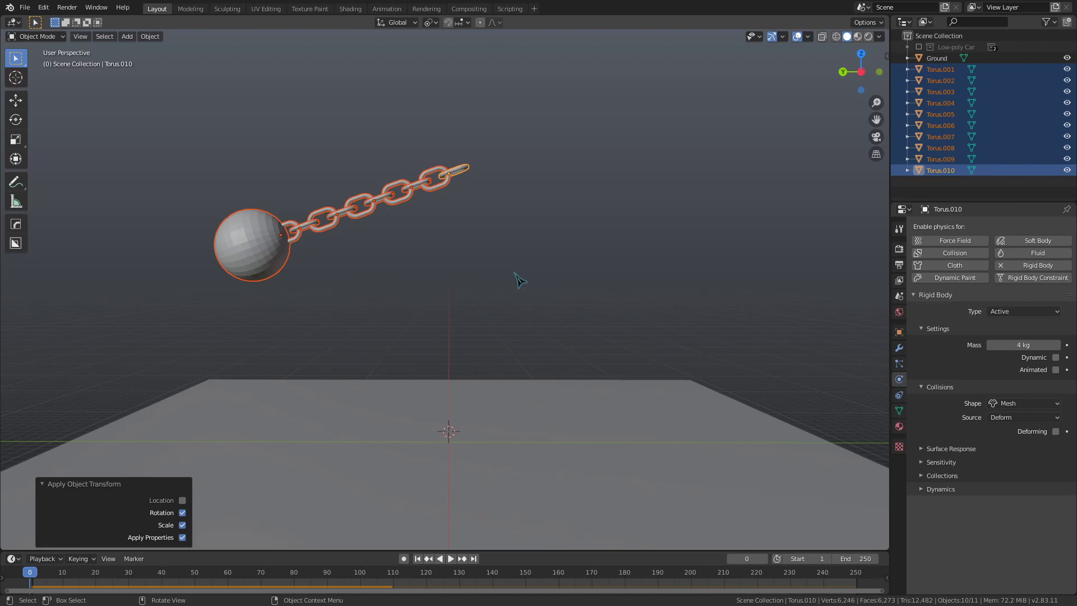
{"action": "key", "text": "F3"}
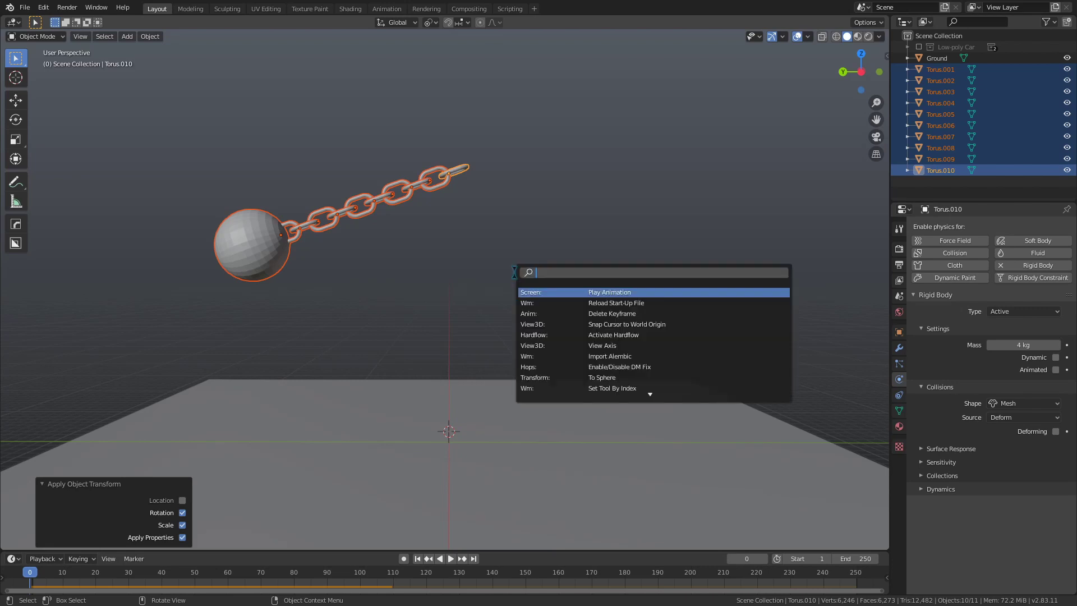
{"action": "type", "text": "set ori"}
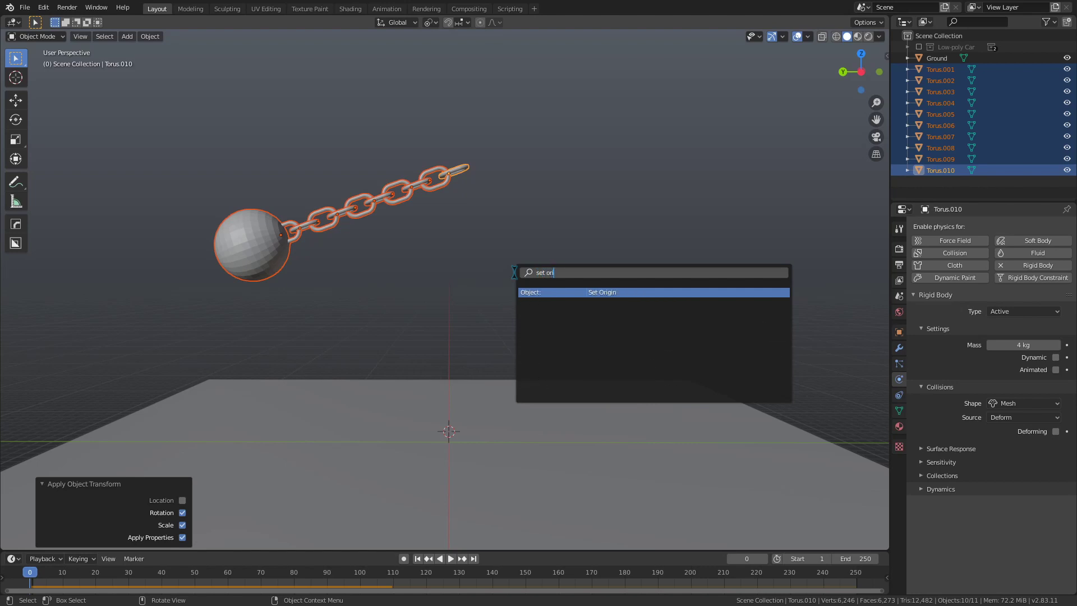
{"action": "key", "text": "Return"}
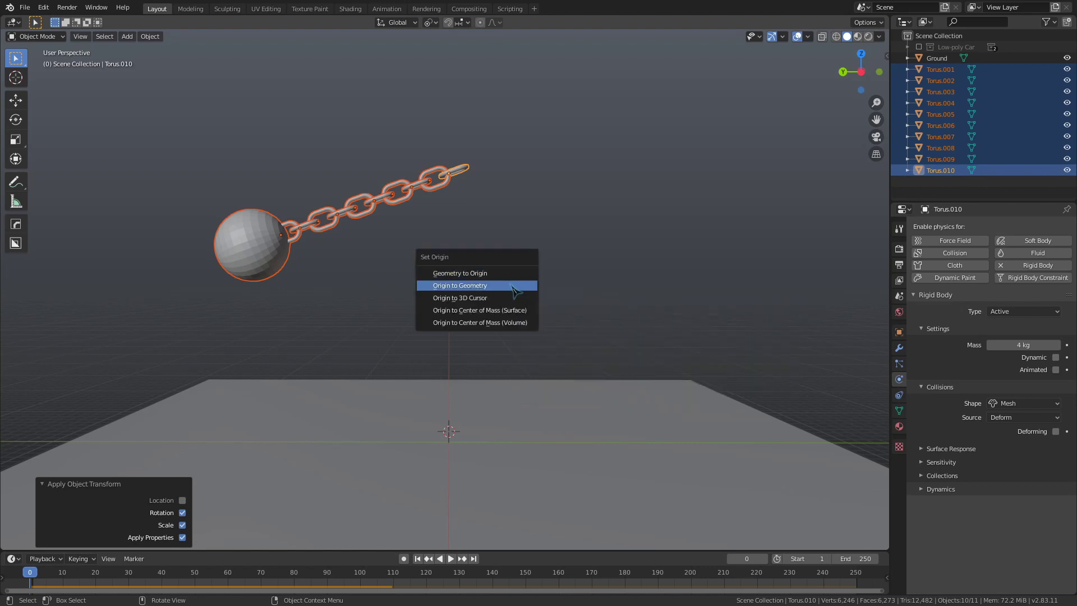
{"action": "left_click", "coordinate": [515, 292]}
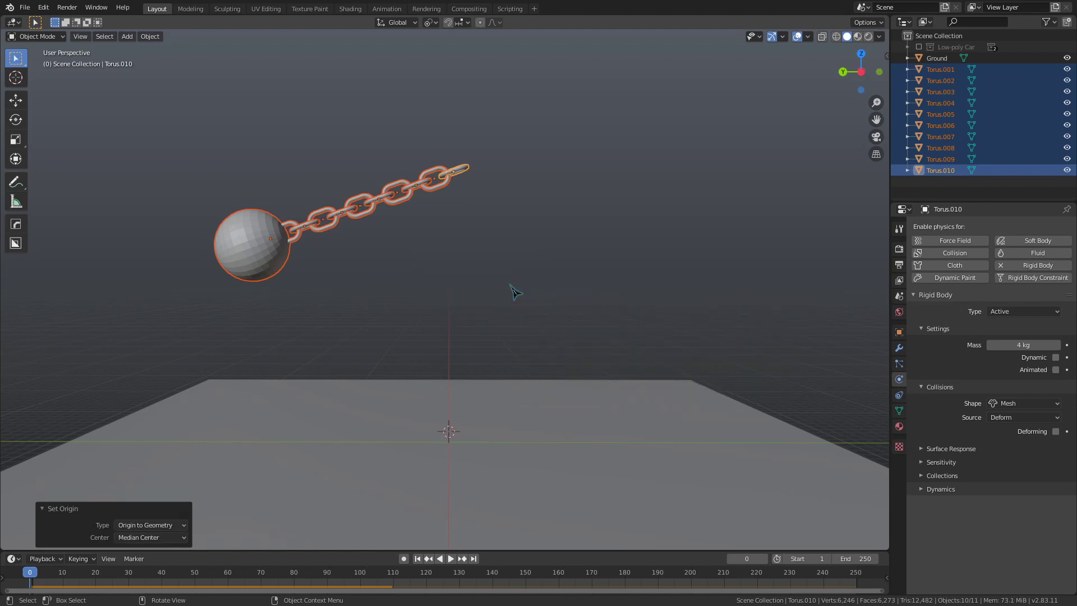
Select only the ground plane and make it a rigid body of type Passive.
{"action": "scroll", "coordinate": [515, 292], "scroll_direction": "down", "scroll_amount": 2}
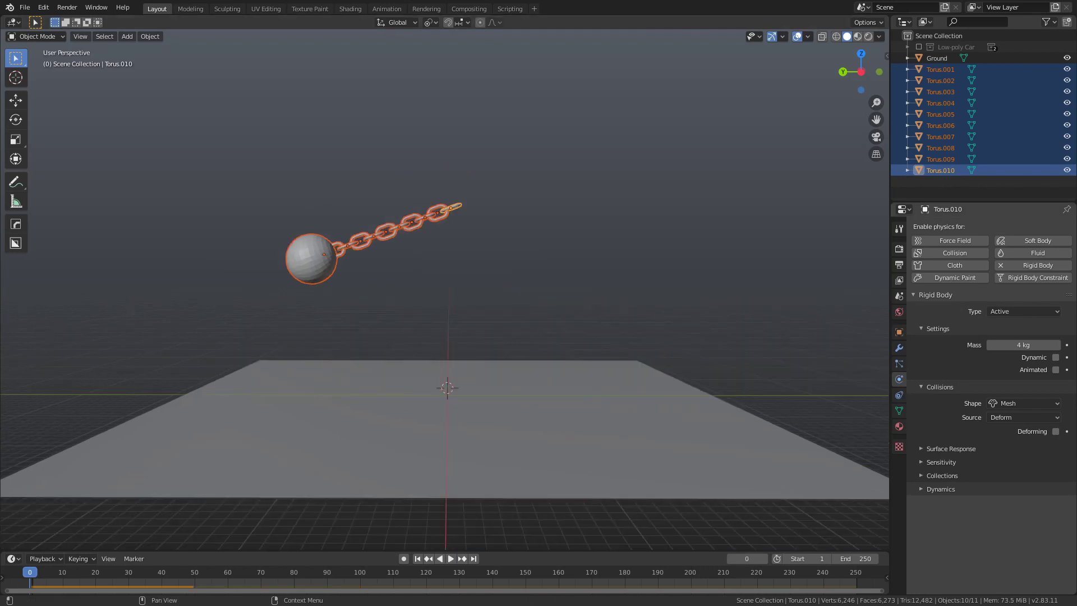
{"action": "left_click", "coordinate": [803, 304]}
{"action": "left_click", "coordinate": [566, 411]}
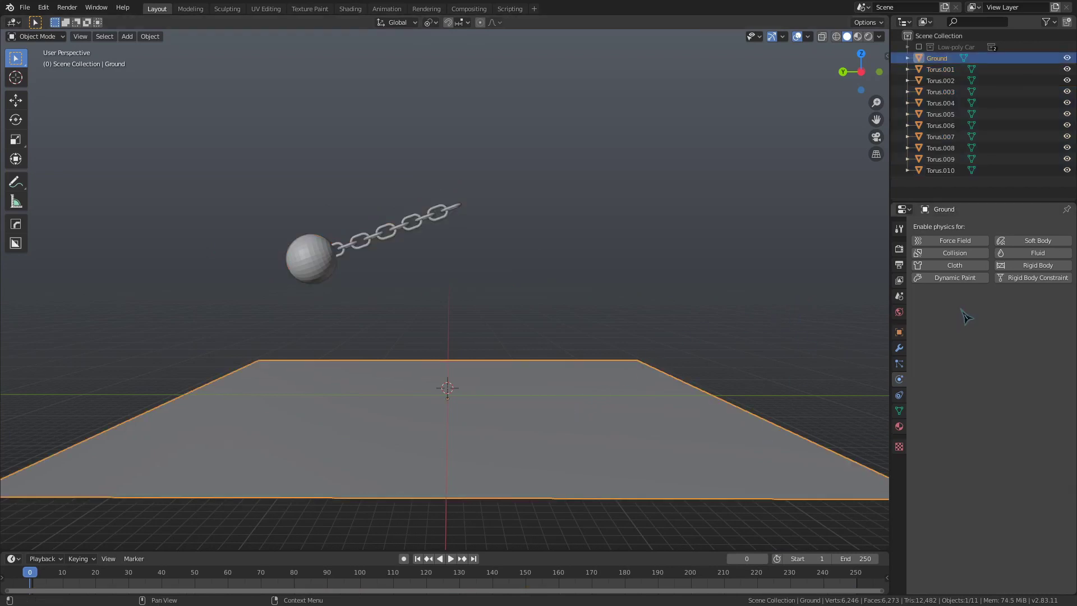
{"action": "left_click", "coordinate": [1038, 265]}
{"action": "left_click", "coordinate": [1018, 312]}
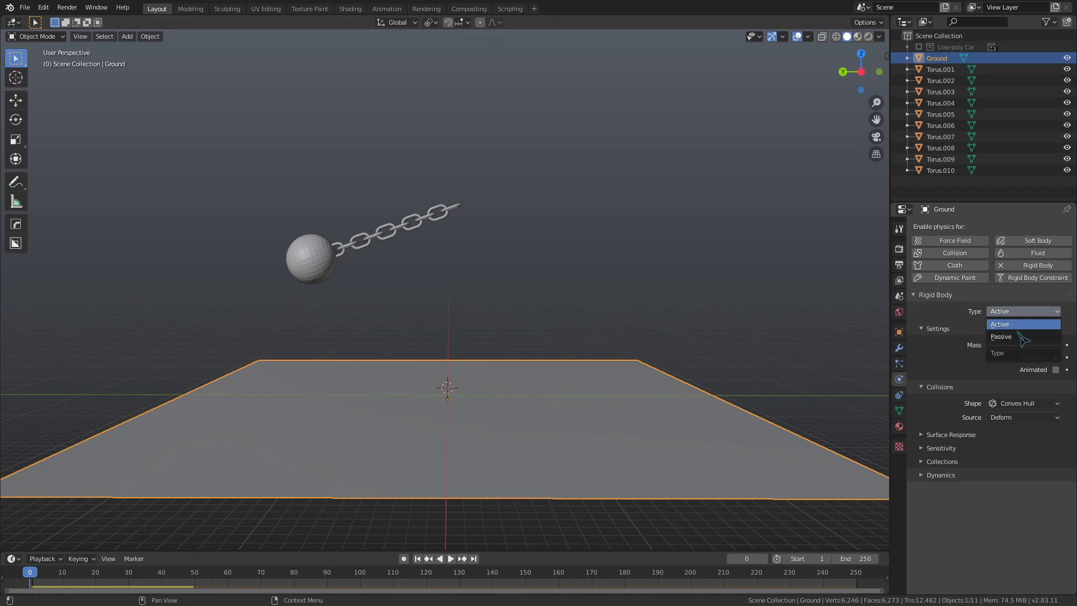
{"action": "left_click", "coordinate": [1010, 345]}
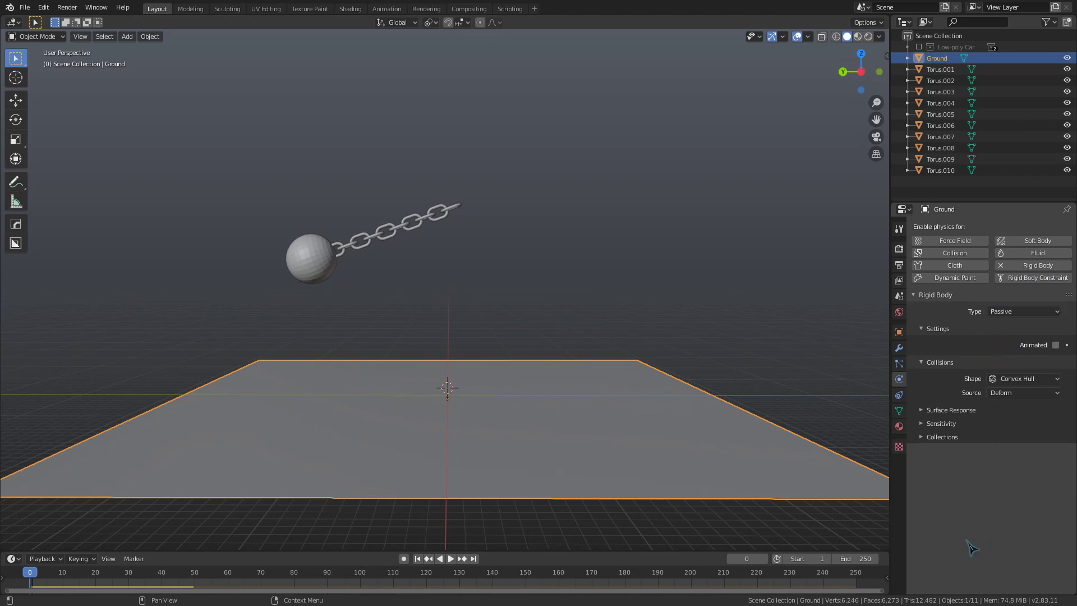
Move the ball and all chain links into a new collection named Wrecking.
{"action": "key", "text": "alt+a"}
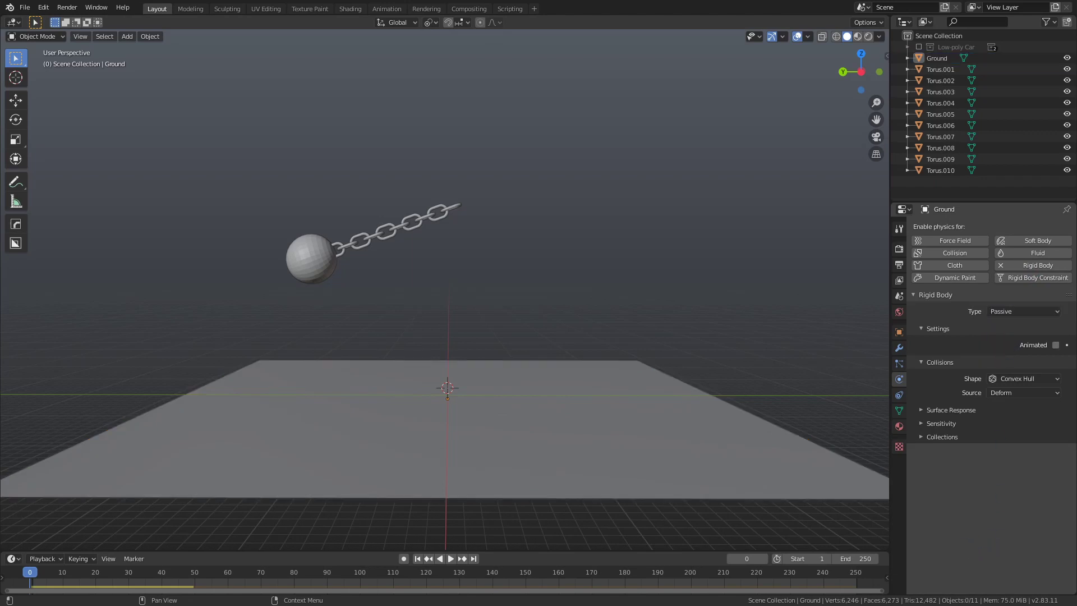
{"action": "left_click_drag", "start_coordinate": [174, 98], "coordinate": [547, 271]}
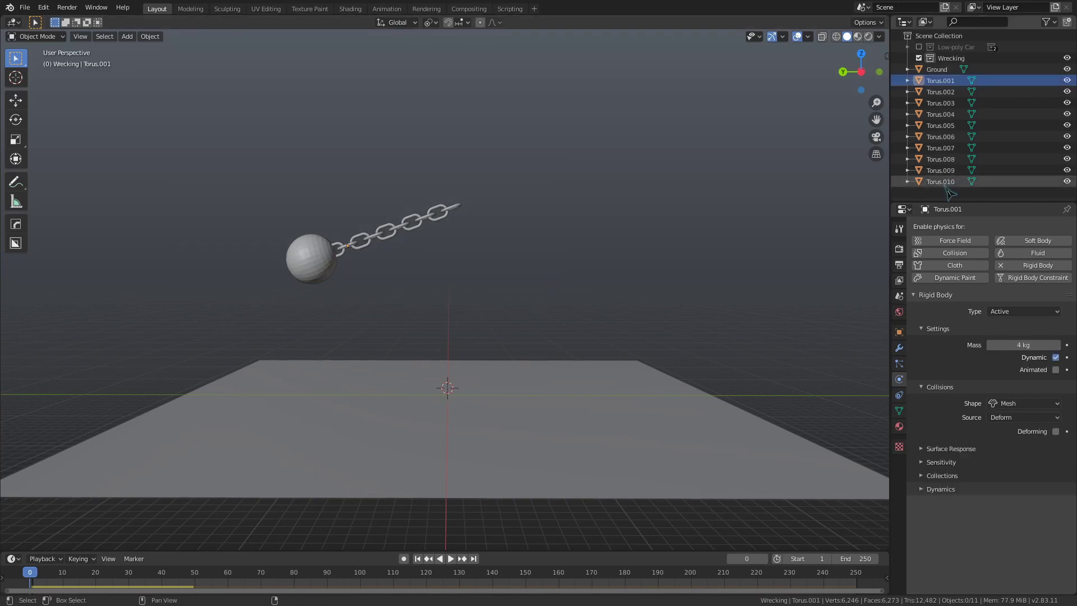
{"action": "left_click", "coordinate": [947, 182], "text": "shift"}
{"action": "left_click", "coordinate": [908, 58]}
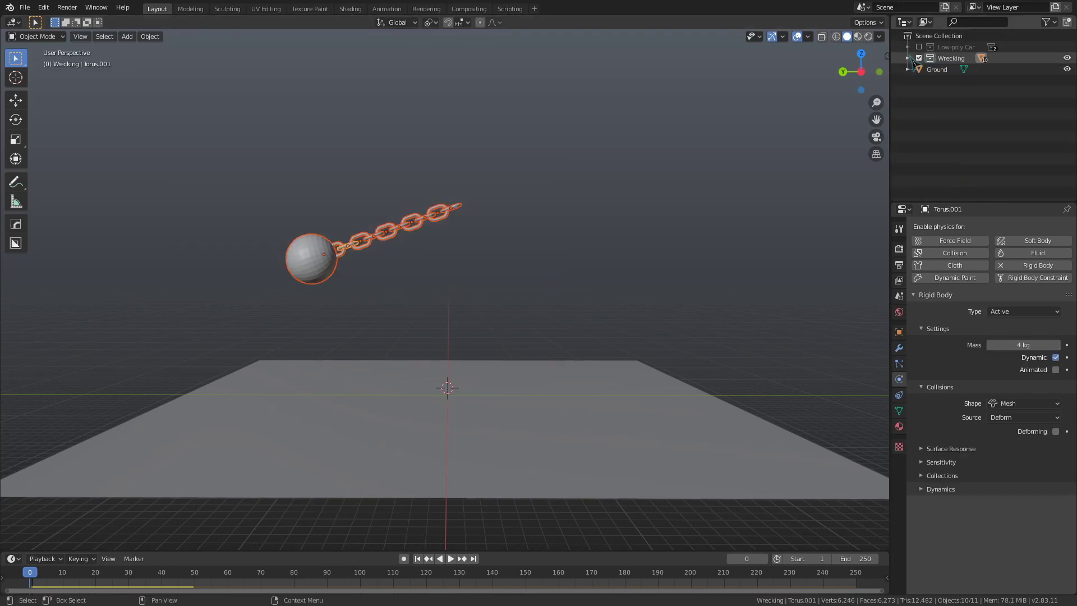
Exclude the Wrecking collection, include the Low-poly Car collection and exclude its Windows subcollection from the view layer.
{"action": "left_click", "coordinate": [919, 58]}
{"action": "left_click", "coordinate": [919, 46]}
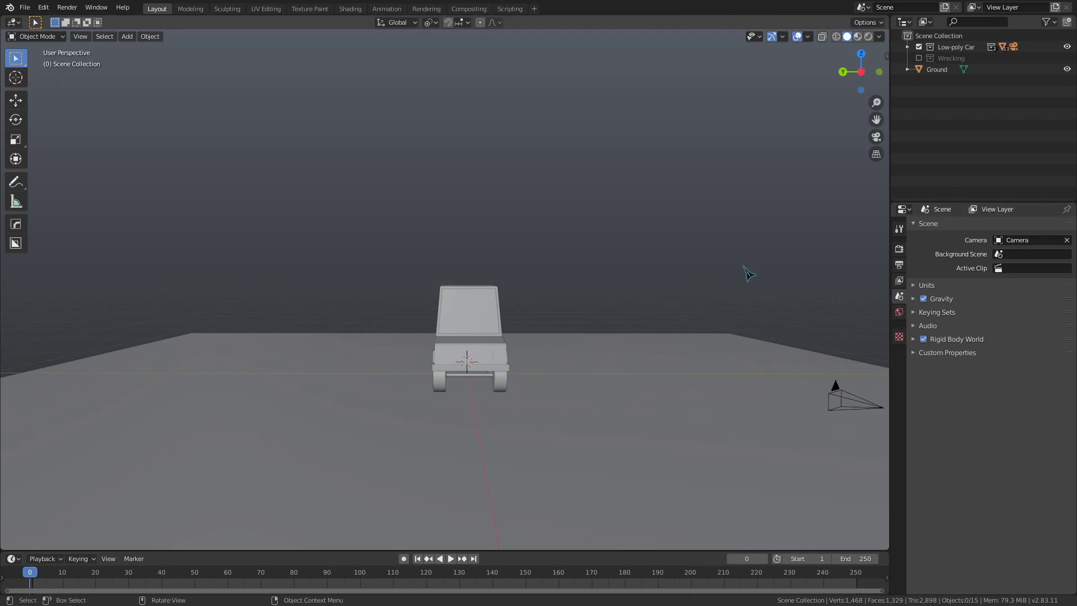
{"action": "middle_click_drag", "start_coordinate": [749, 274], "coordinate": [695, 268]}
{"action": "scroll", "coordinate": [570, 334], "scroll_direction": "up", "scroll_amount": 4}
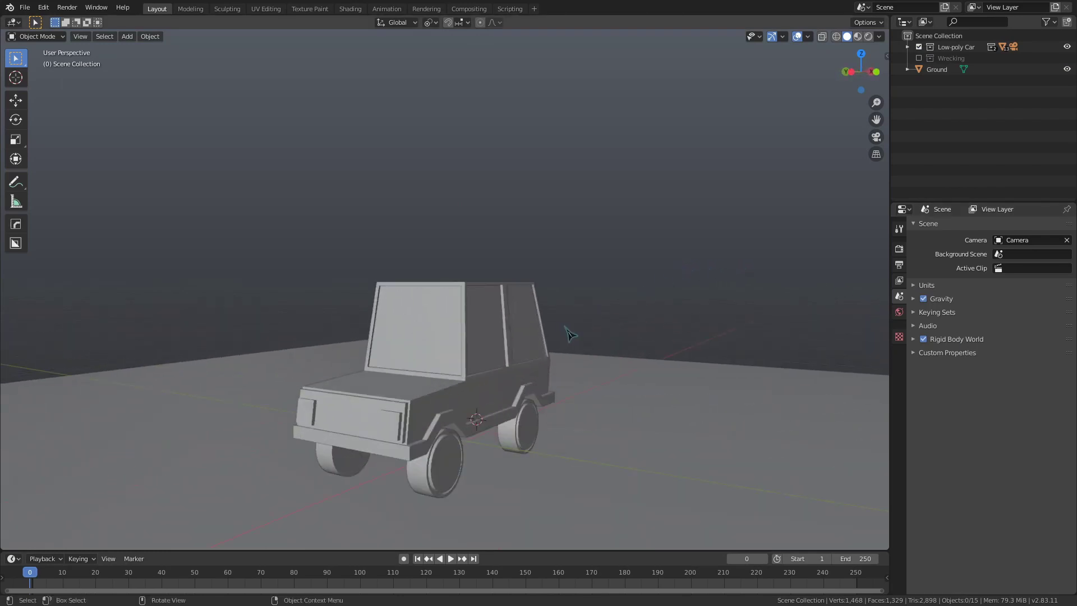
{"action": "left_click", "coordinate": [908, 47]}
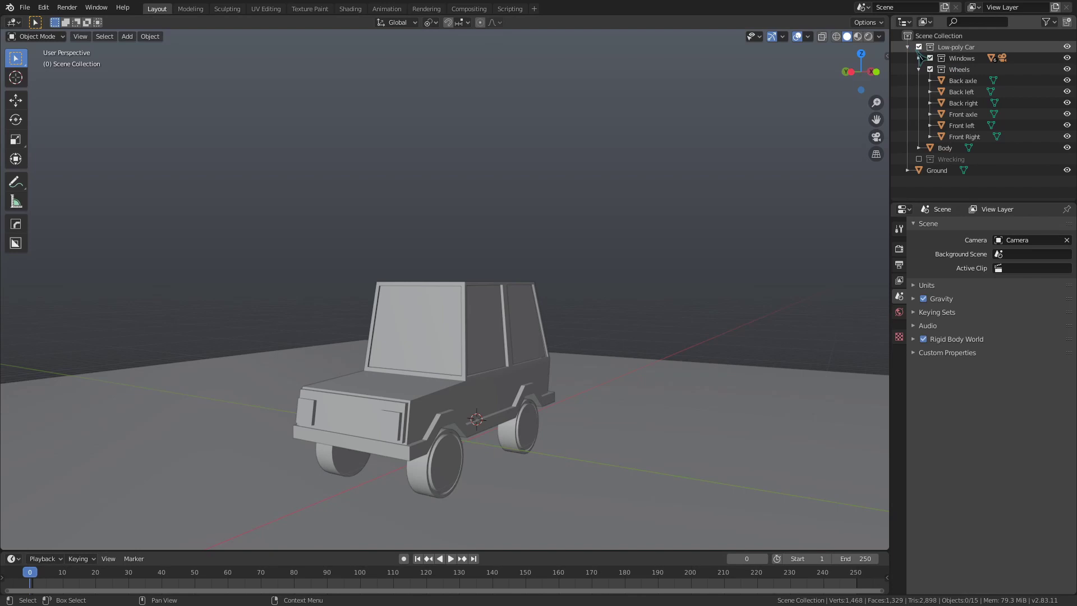
{"action": "left_click", "coordinate": [930, 58]}
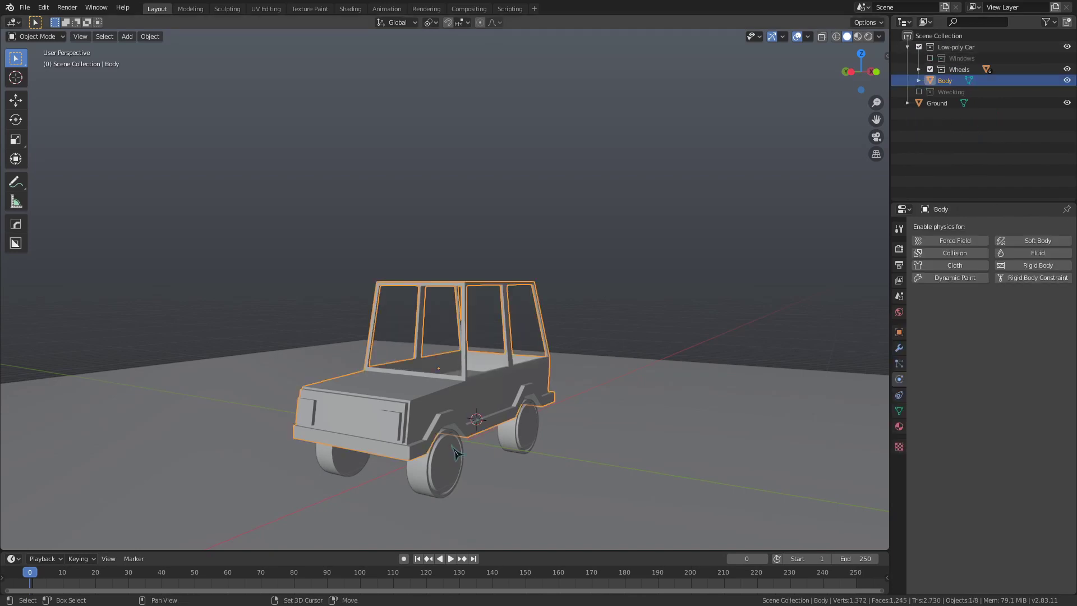
Select the car body, both axles and all four wheels, and add them as active rigid bodies.
{"action": "left_click", "coordinate": [441, 459], "text": "shift"}
{"action": "middle_click_drag", "start_coordinate": [397, 464], "coordinate": [319, 421]}
{"action": "left_click", "coordinate": [443, 422], "text": "shift"}
{"action": "left_click", "coordinate": [413, 429], "text": "shift"}
{"action": "left_click", "coordinate": [449, 416], "text": "shift"}
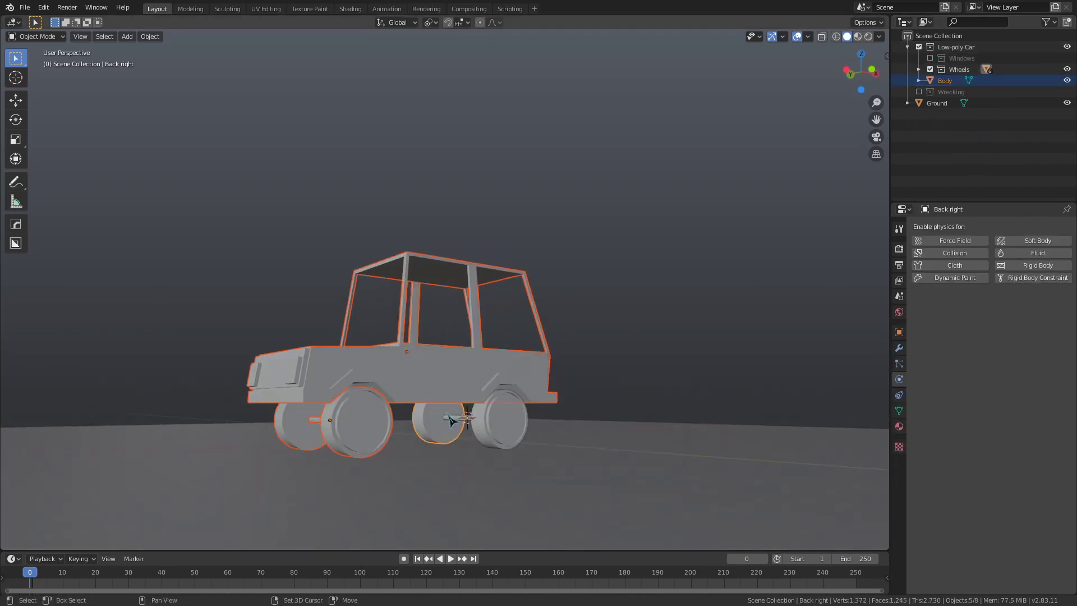
{"action": "left_click", "coordinate": [494, 421], "text": "shift"}
{"action": "left_click", "coordinate": [150, 35]}
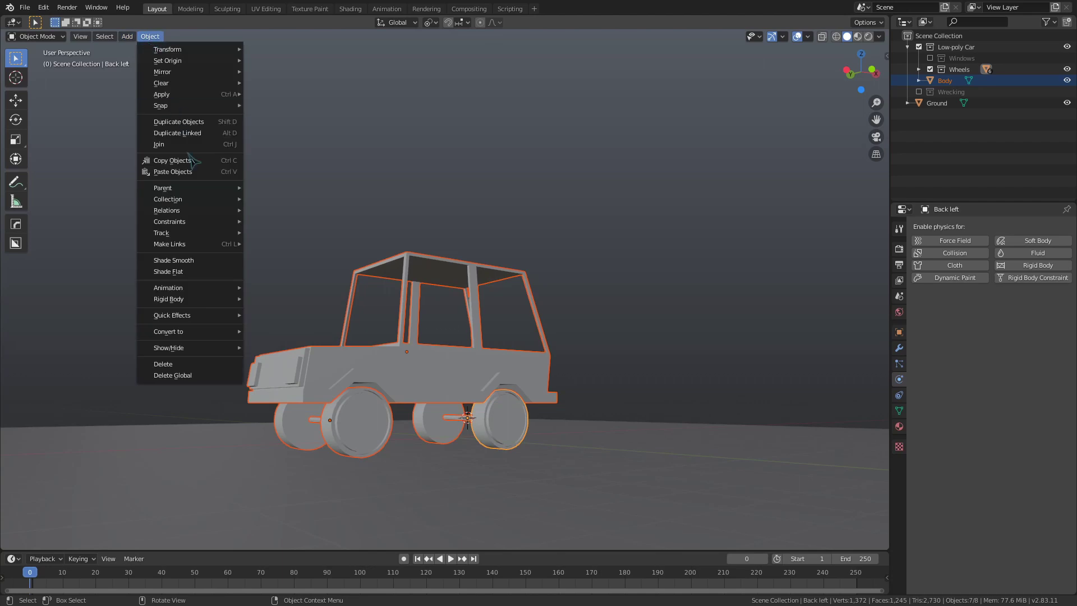
{"action": "mouse_move", "coordinate": [196, 300]}
{"action": "left_click", "coordinate": [297, 299]}
Set the rigid body collision shape of the car body to Mesh.
{"action": "left_click", "coordinate": [432, 353]}
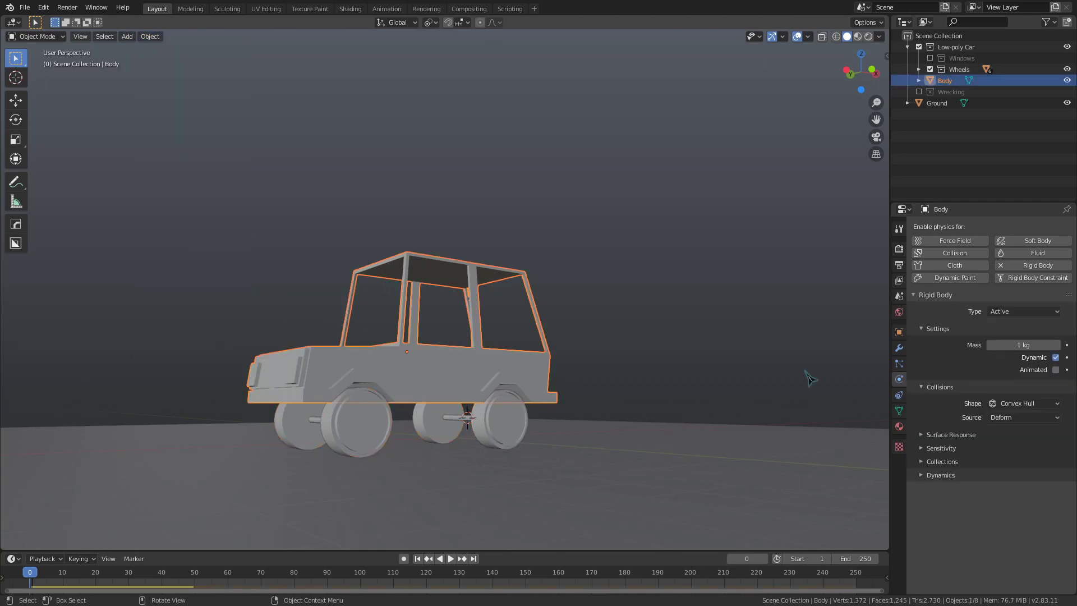
{"action": "left_click", "coordinate": [1024, 311]}
{"action": "left_click", "coordinate": [1024, 403]}
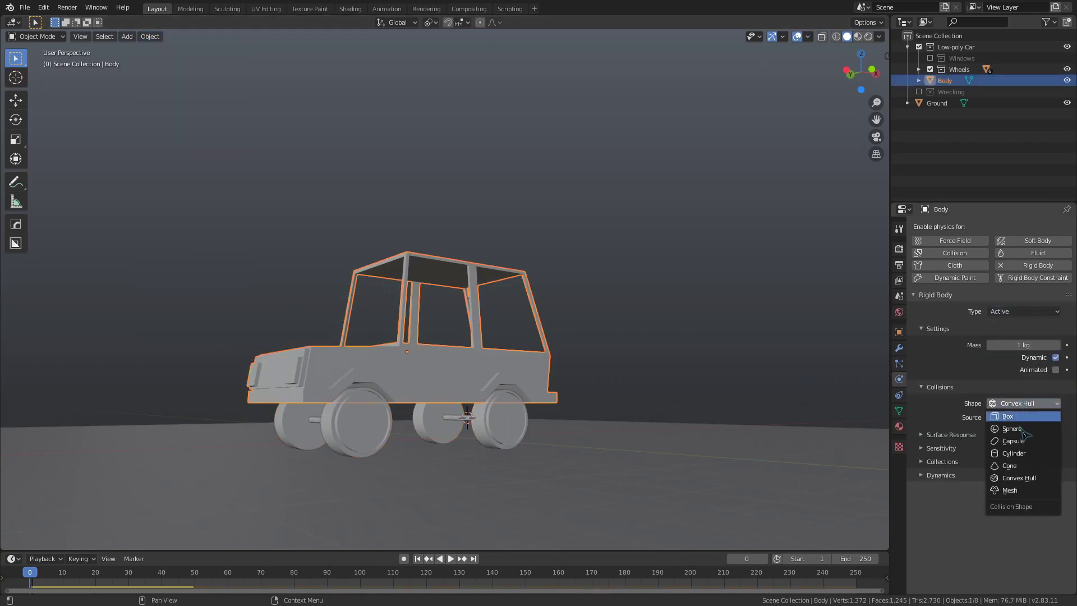
{"action": "left_click", "coordinate": [1010, 491]}
Play the simulation to check how the unconnected car parts behave, and rewind to frame 0.
{"action": "key", "text": "space"}
{"action": "middle_click_drag", "start_coordinate": [553, 458], "coordinate": [381, 482]}
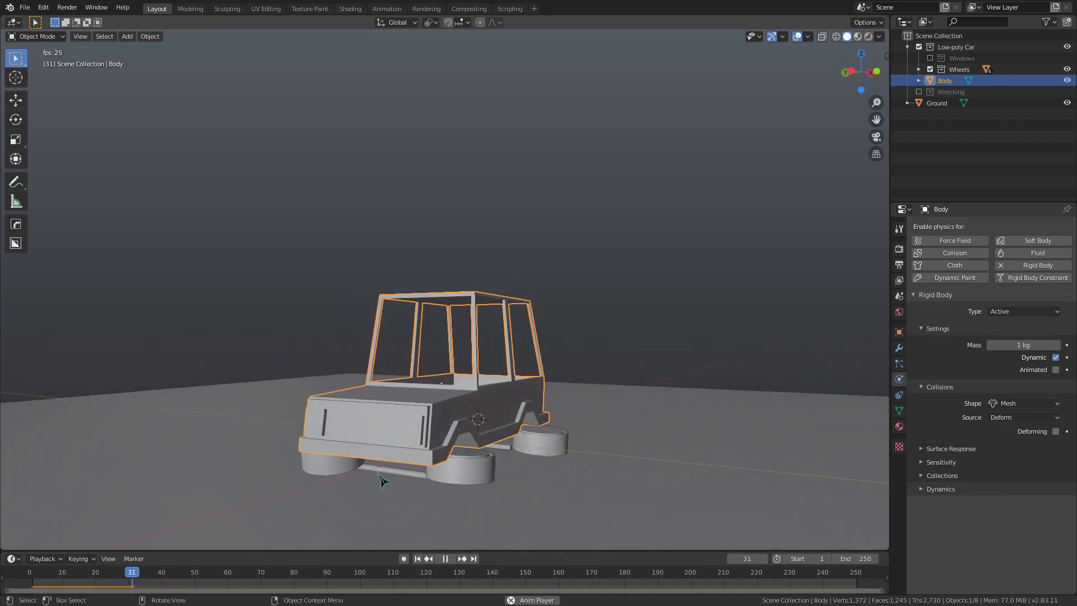
{"action": "key", "text": "space"}
{"action": "left_click_drag", "start_coordinate": [129, 580], "coordinate": [14, 579]}
{"action": "middle_click_drag", "start_coordinate": [725, 493], "coordinate": [669, 481]}
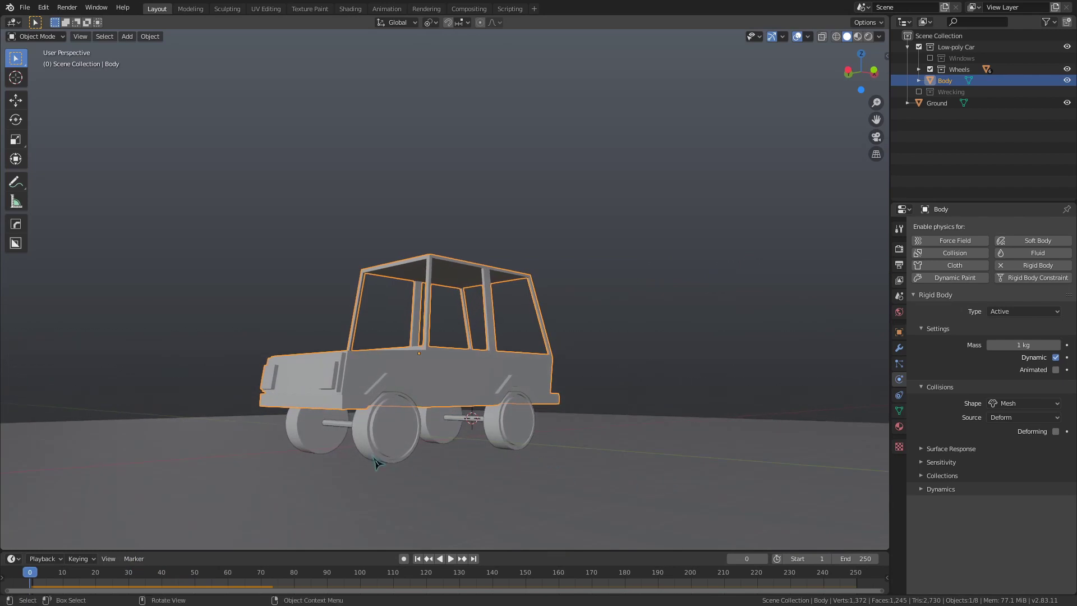
Connect both front wheels to the active front axle with fixed rigid body constraints, and briefly play the simulation.
{"action": "middle_click_drag", "start_coordinate": [376, 463], "coordinate": [415, 450]}
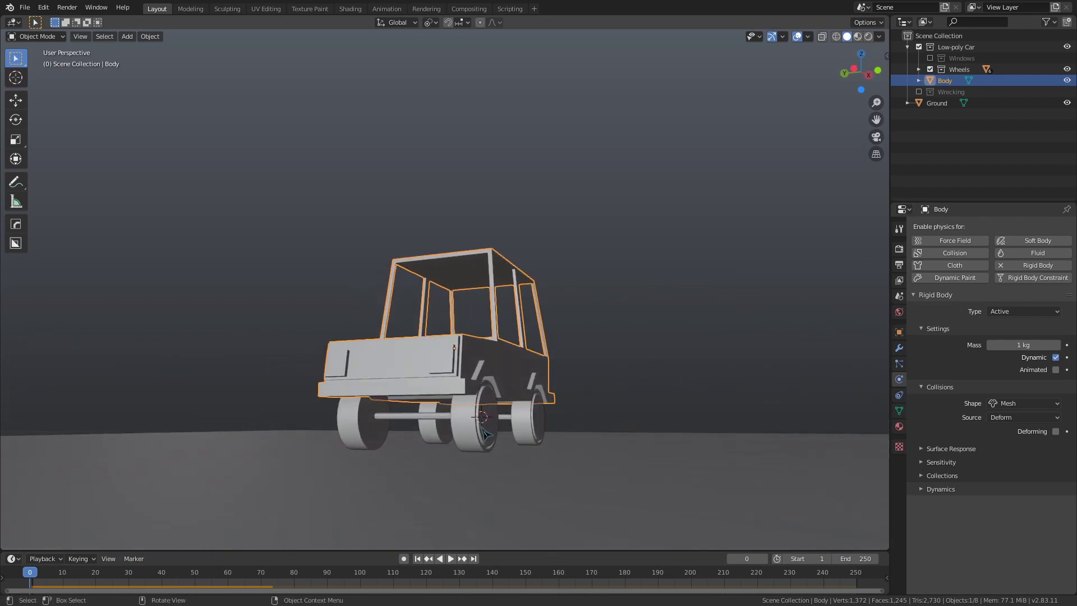
{"action": "left_click", "coordinate": [486, 434]}
{"action": "left_click", "coordinate": [364, 426], "text": "shift"}
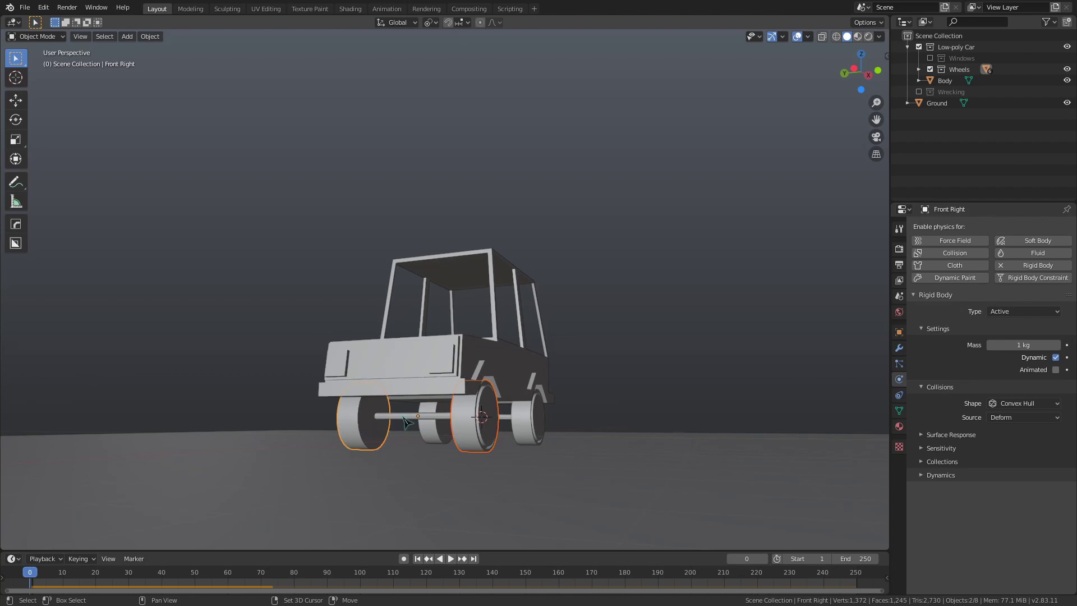
{"action": "left_click", "coordinate": [406, 418], "text": "shift"}
{"action": "left_click", "coordinate": [150, 36]}
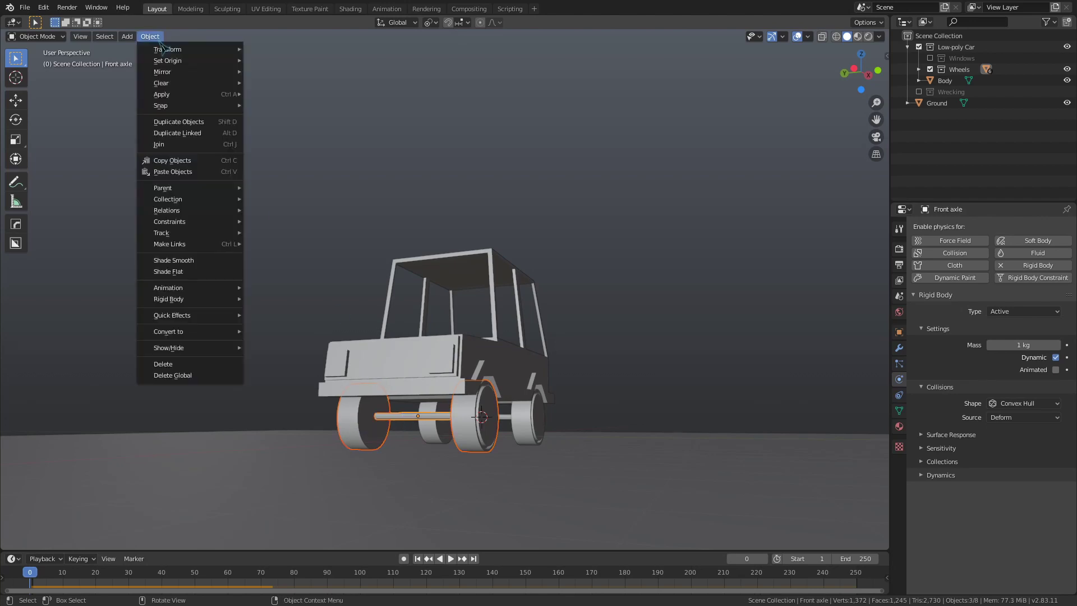
{"action": "mouse_move", "coordinate": [226, 299]}
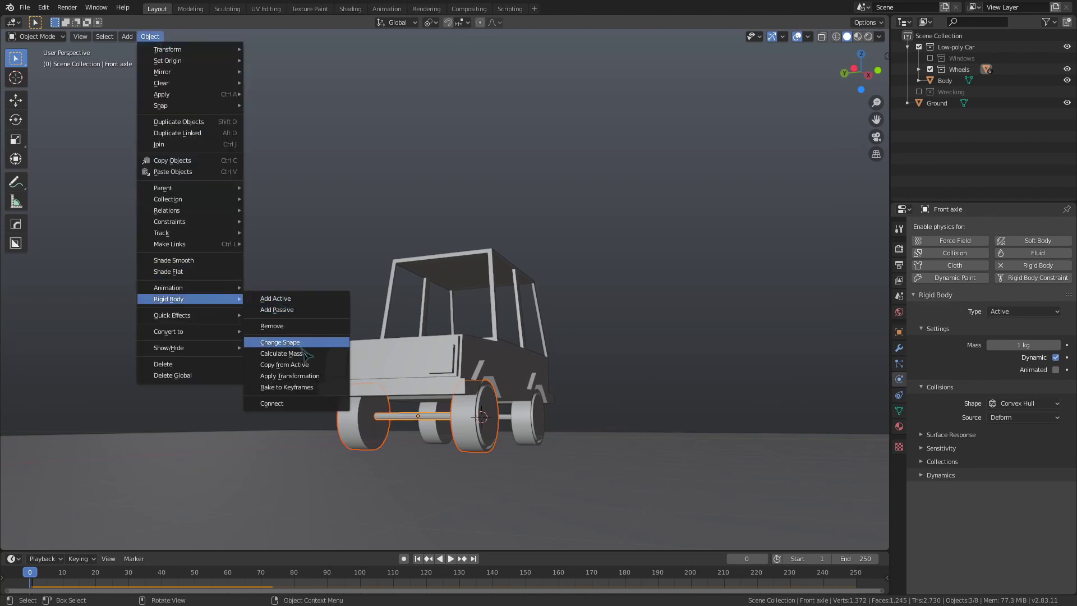
{"action": "left_click", "coordinate": [303, 409]}
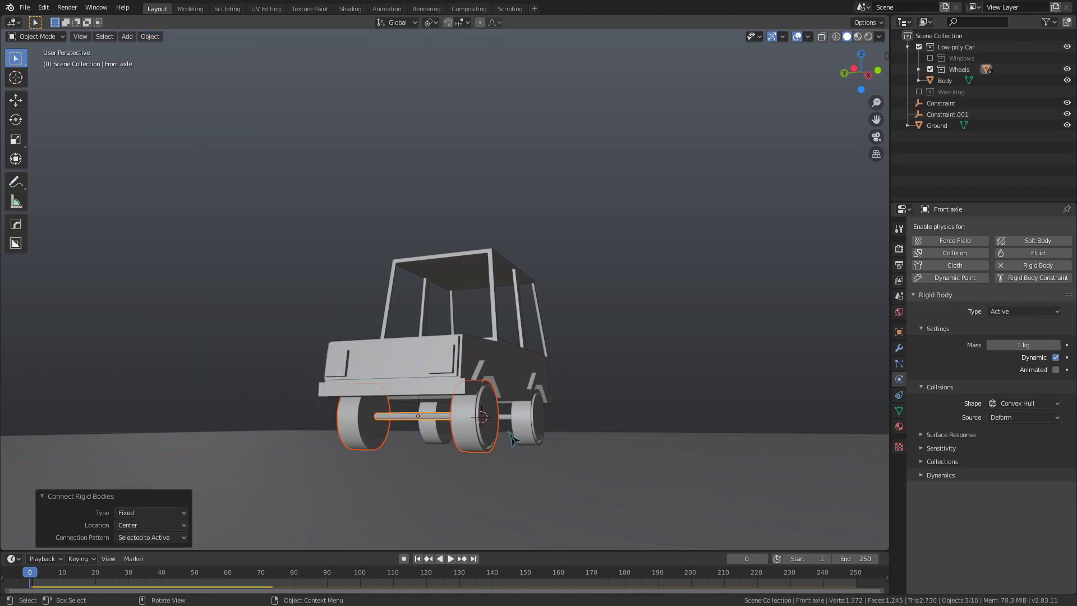
{"action": "key", "text": "space"}
Select both back wheels with the back axle active, and connect them with rigid body constraints.
{"action": "left_click", "coordinate": [445, 424]}
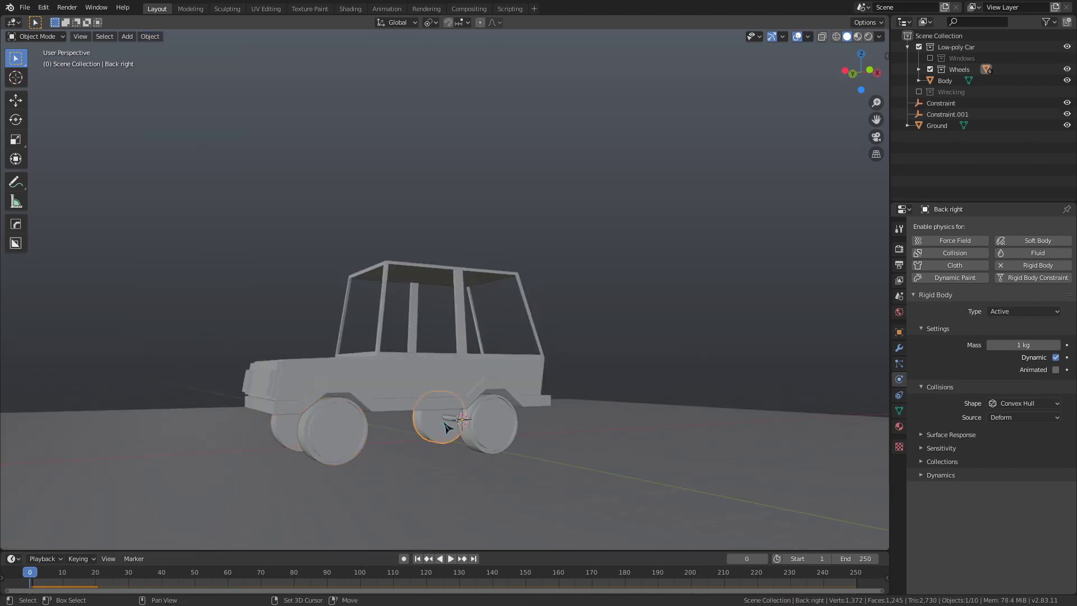
{"action": "left_click", "coordinate": [485, 427], "text": "shift"}
{"action": "left_click", "coordinate": [447, 420], "text": "shift"}
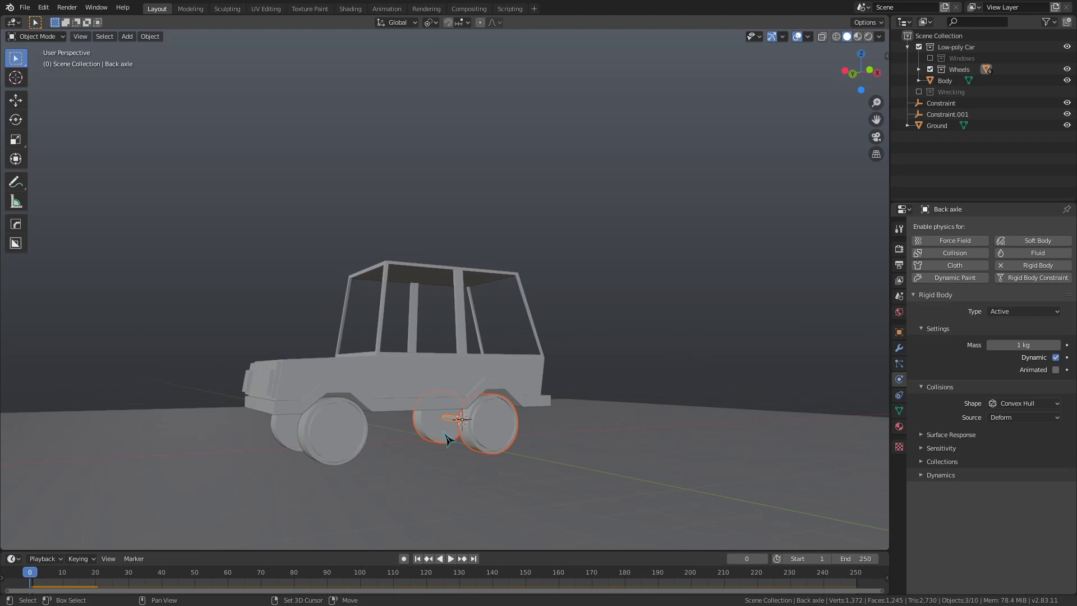
{"action": "left_click", "coordinate": [149, 36]}
{"action": "mouse_move", "coordinate": [224, 299]}
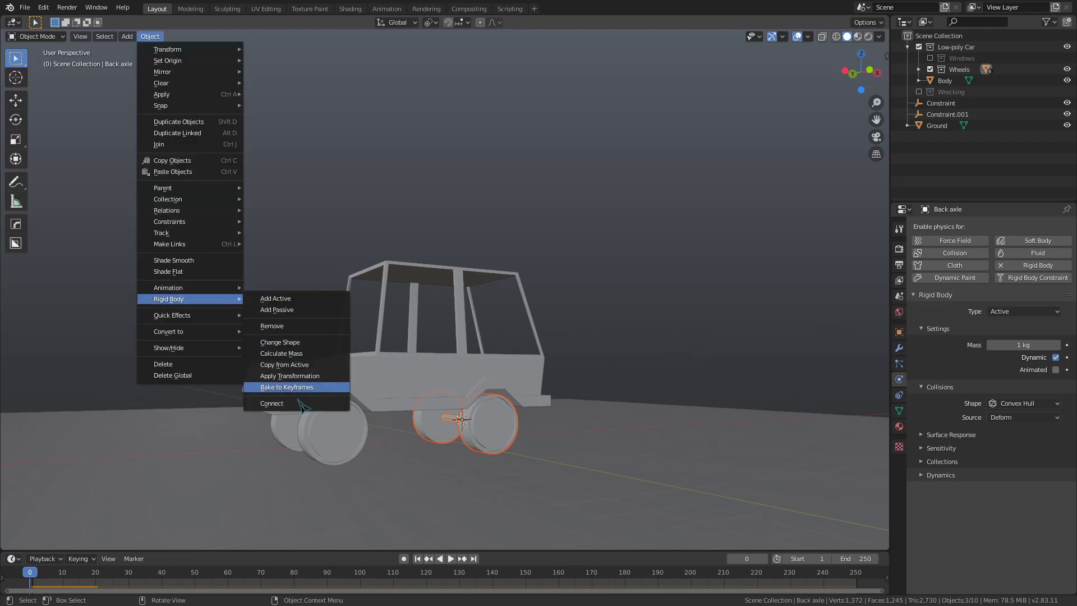
{"action": "left_click", "coordinate": [300, 403]}
Connect the front and back axles to the active car body with fixed rigid body constraints.
{"action": "middle_click_drag", "start_coordinate": [314, 415], "coordinate": [359, 418]}
{"action": "left_click", "coordinate": [359, 420]}
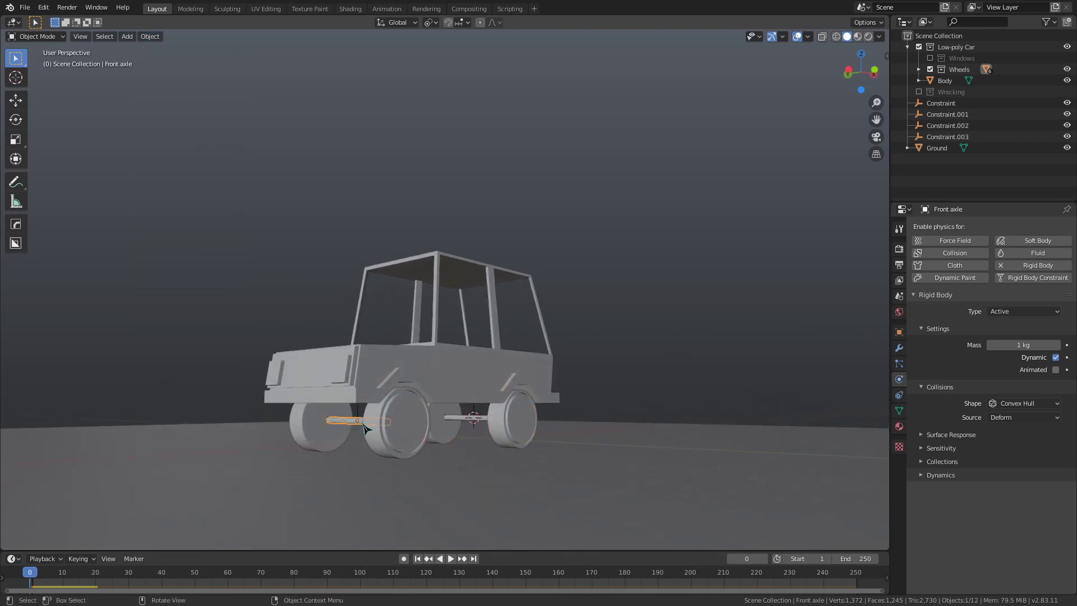
{"action": "left_click", "coordinate": [482, 422], "text": "shift"}
{"action": "left_click", "coordinate": [443, 382], "text": "shift"}
{"action": "left_click", "coordinate": [150, 36]}
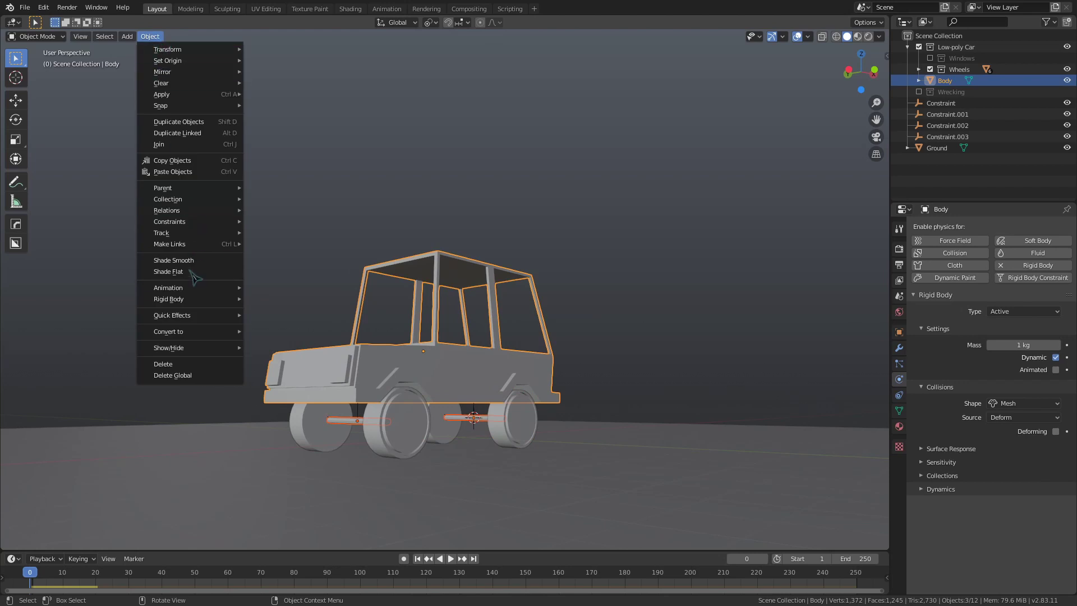
{"action": "mouse_move", "coordinate": [210, 301]}
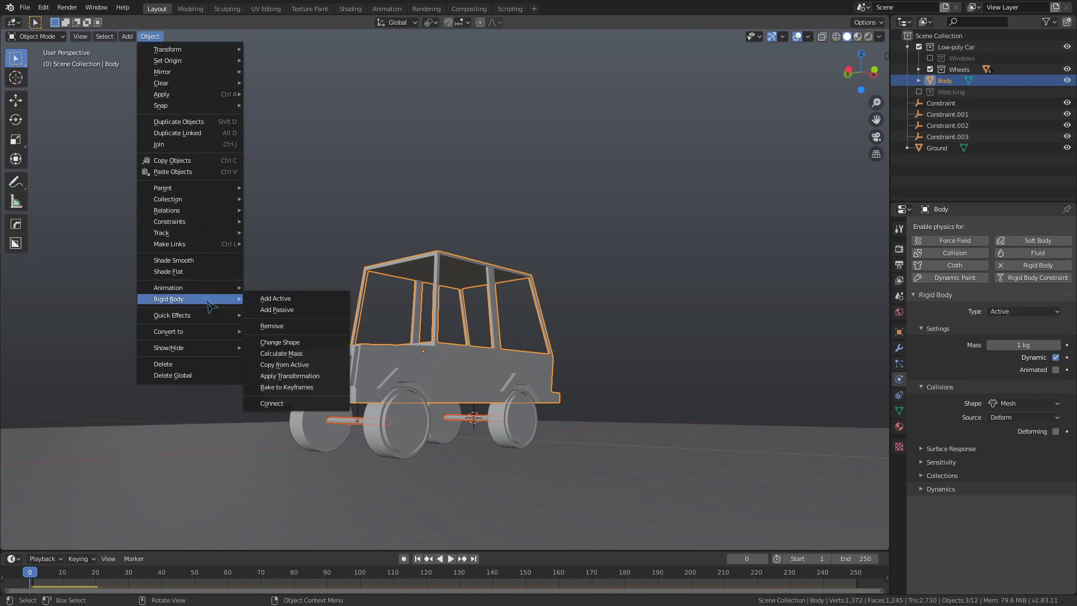
{"action": "left_click", "coordinate": [300, 405]}
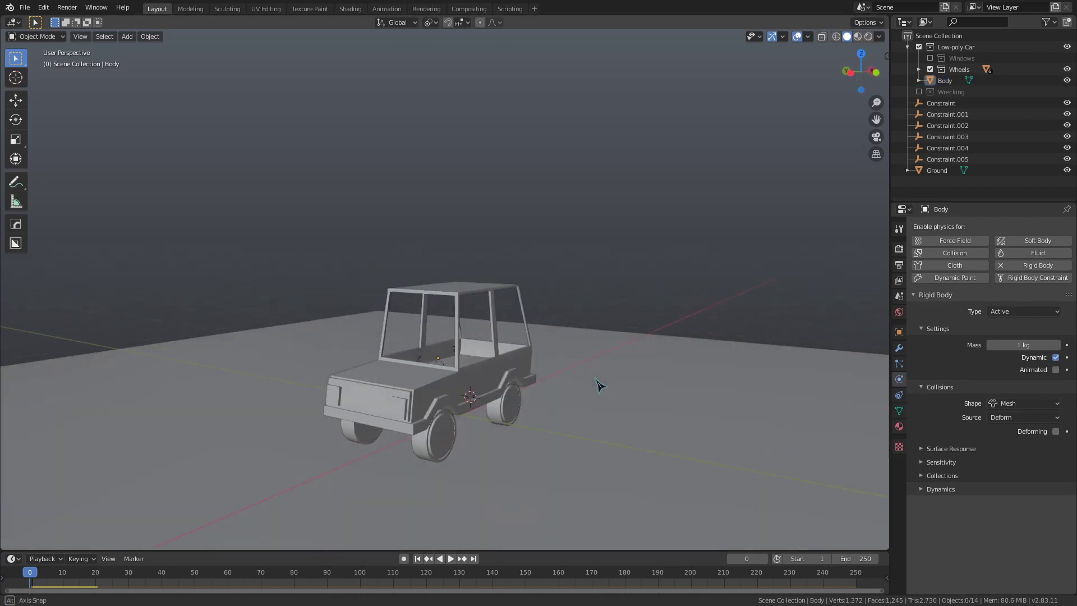
Play the simulation to check that the connected car holds together on the ground, and return to frame 0.
{"action": "middle_click_drag", "start_coordinate": [599, 385], "coordinate": [606, 387]}
{"action": "key", "text": "space"}
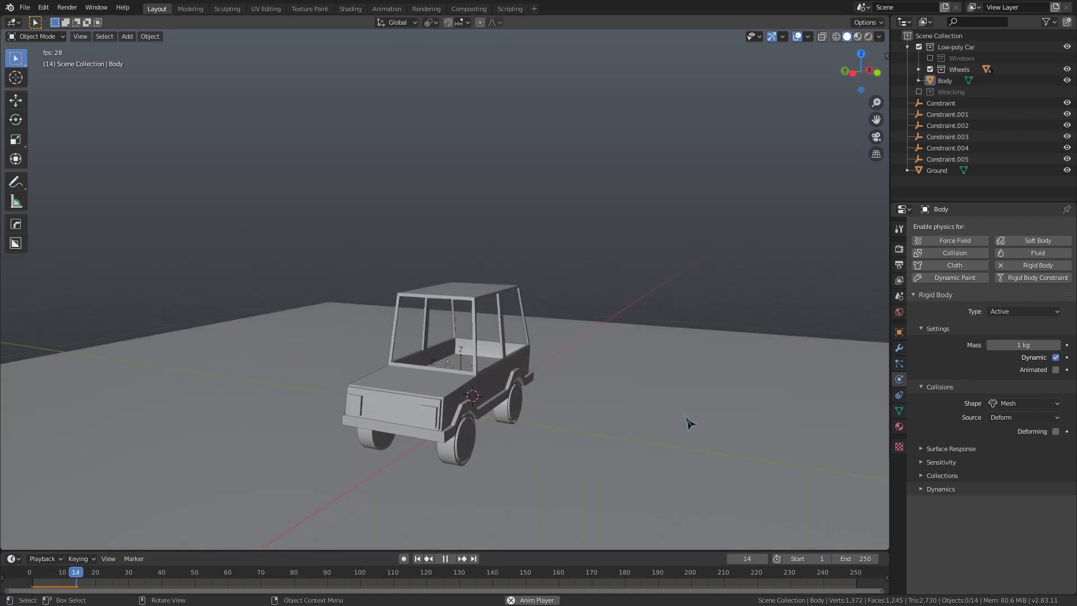
{"action": "middle_click_drag", "start_coordinate": [521, 415], "coordinate": [521, 415]}
{"action": "key", "text": "Escape"}
{"action": "scroll", "coordinate": [668, 364], "scroll_direction": "down", "scroll_amount": 3}
{"action": "scroll", "coordinate": [634, 360], "scroll_direction": "up", "scroll_amount": 4}
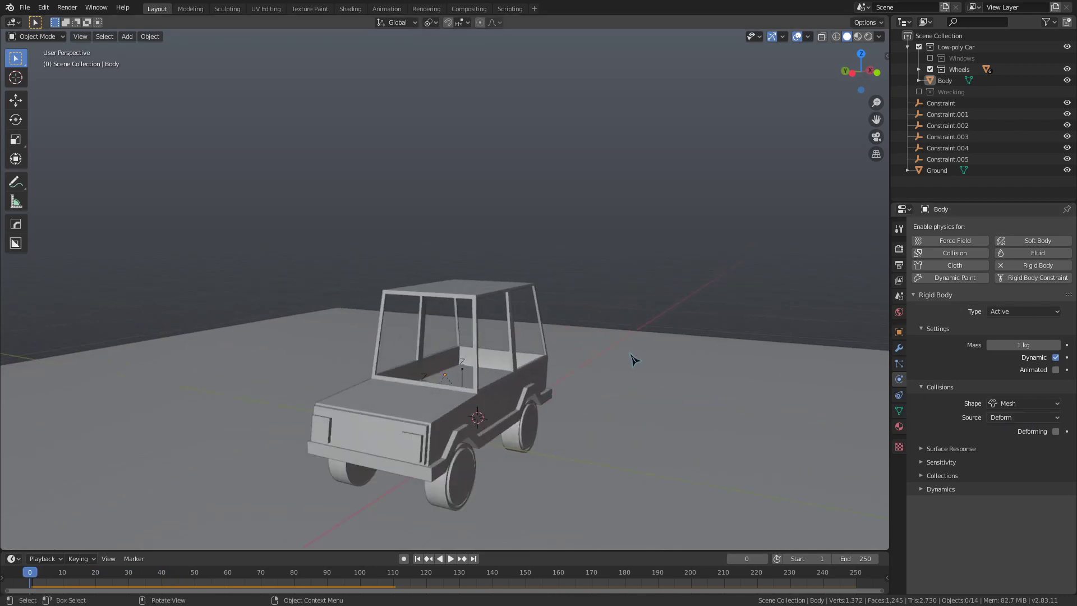
Enable the Windows collection of the low-poly car and look over the windows on the car body.
{"action": "middle_click_drag", "start_coordinate": [659, 381], "coordinate": [660, 387]}
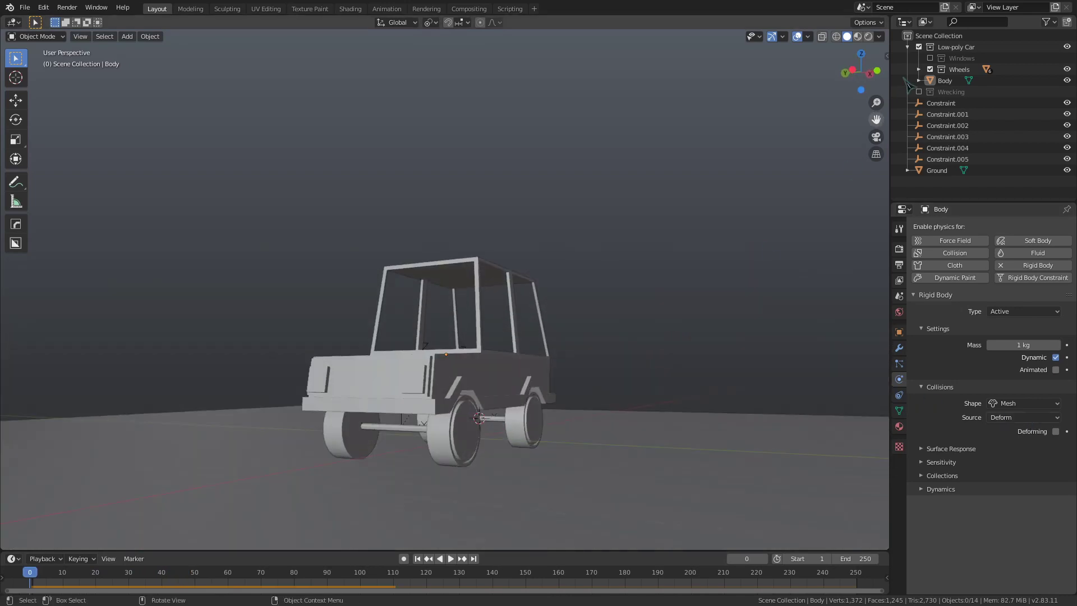
{"action": "left_click", "coordinate": [931, 59]}
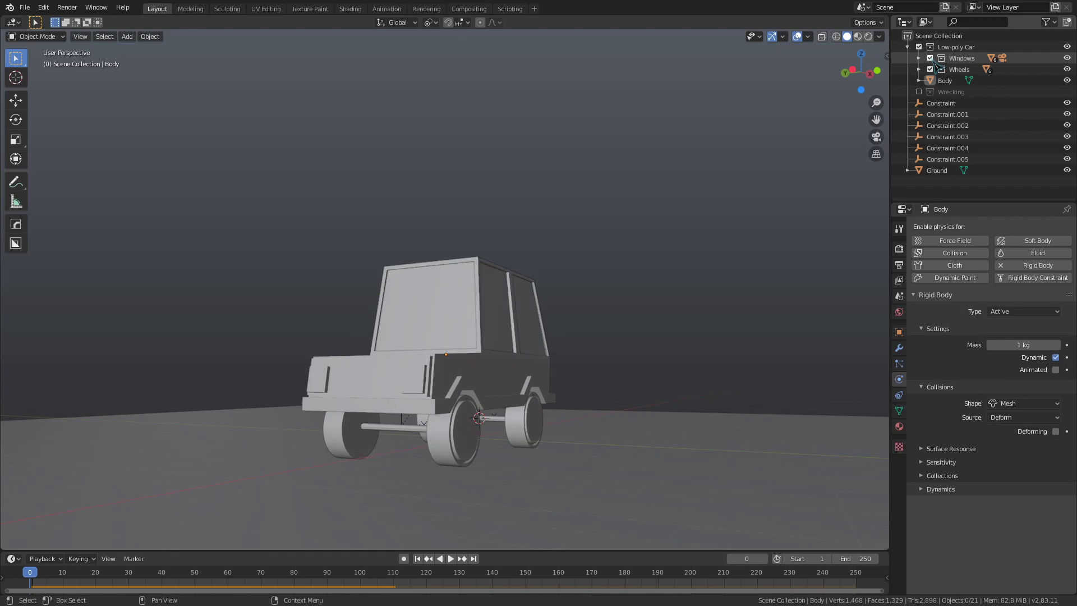
{"action": "middle_click_drag", "start_coordinate": [753, 235], "coordinate": [719, 249]}
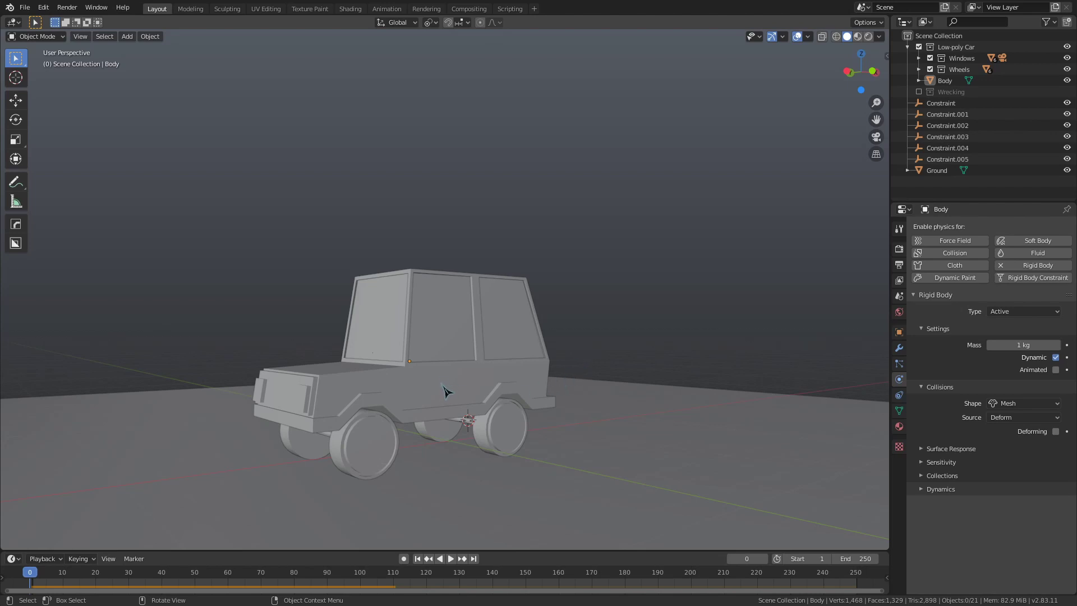
{"action": "middle_click_drag", "start_coordinate": [418, 372], "coordinate": [455, 379]}
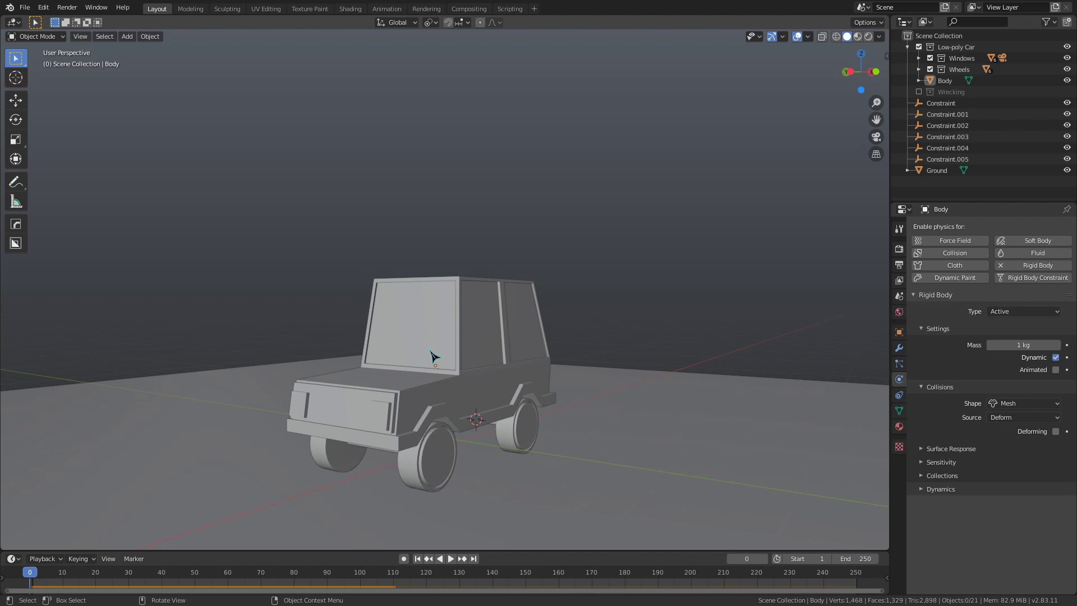
Add an emitter particle system to the windshield, with an end frame of 1 and 100 particles.
{"action": "left_click", "coordinate": [434, 357]}
{"action": "left_click", "coordinate": [899, 363]}
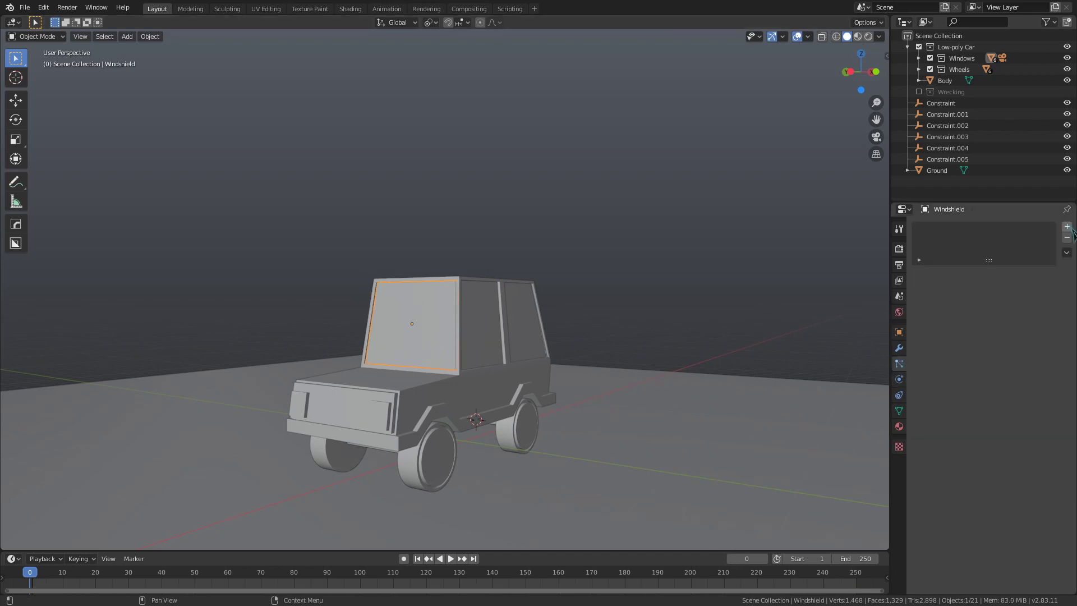
{"action": "left_click", "coordinate": [1067, 227]}
{"action": "left_click", "coordinate": [1023, 362]}
{"action": "type", "text": "1"}
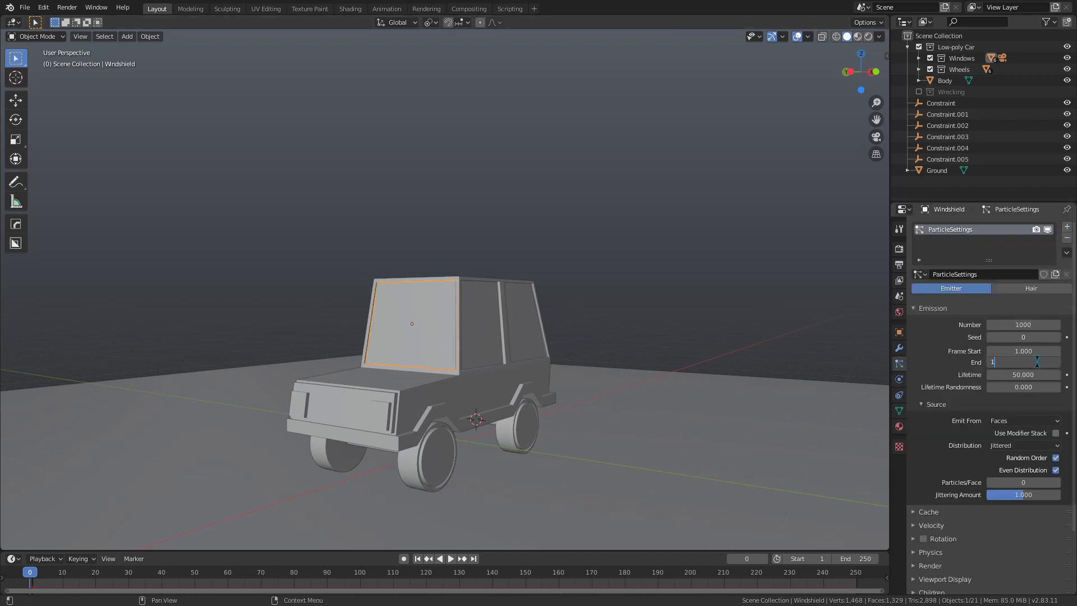
{"action": "key", "text": "Return"}
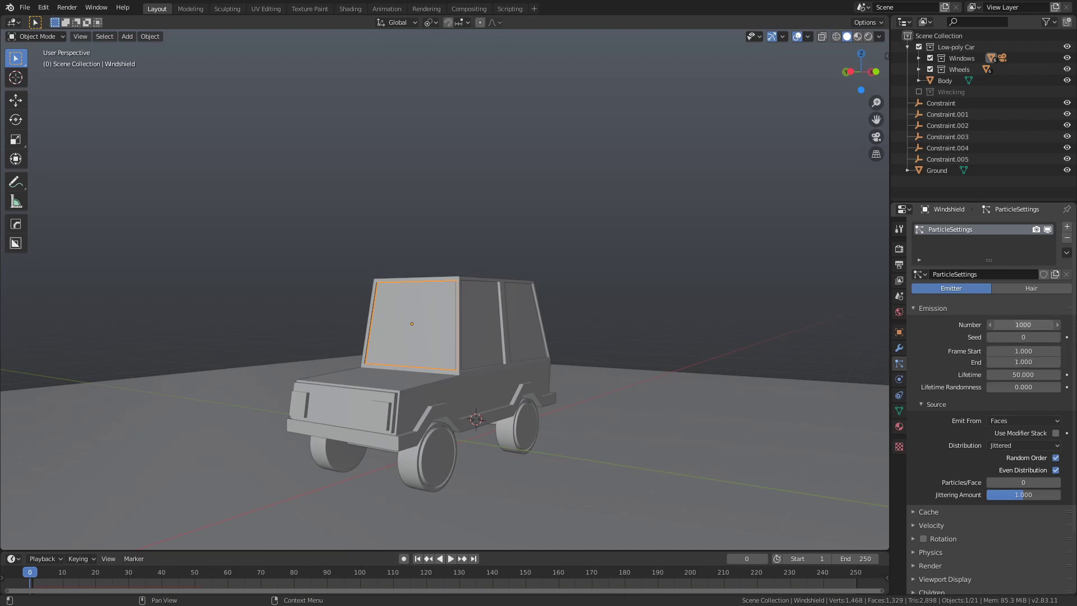
{"action": "left_click", "coordinate": [1026, 325]}
{"action": "type", "text": "1"}
{"action": "key", "text": "Return"}
Emit the windshield particles from the volume, and advance to frame 1 to view their distribution.
{"action": "left_click", "coordinate": [1041, 426]}
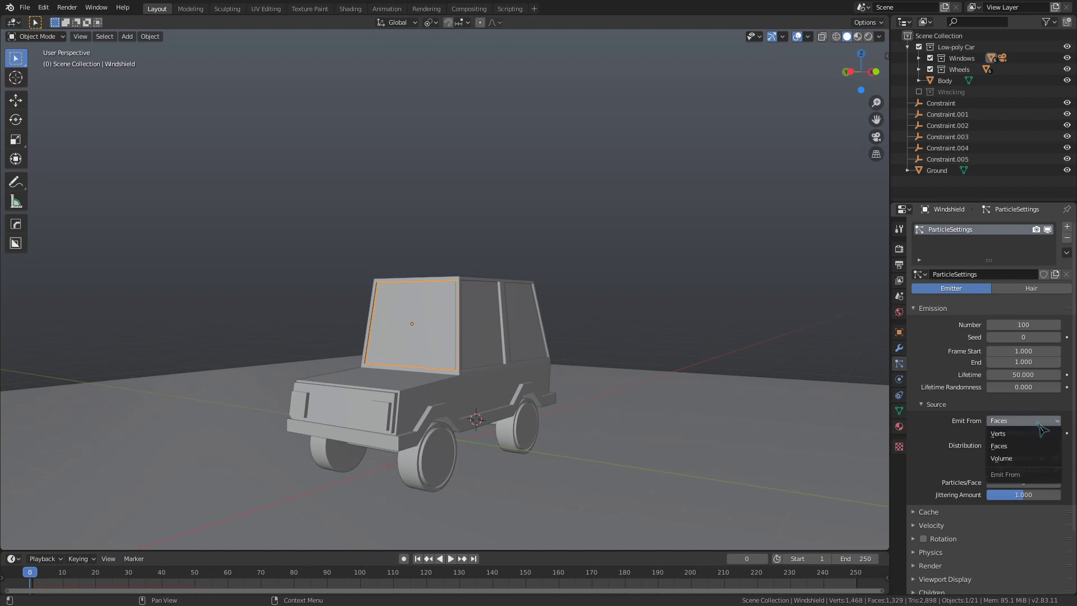
{"action": "left_click", "coordinate": [1018, 460]}
{"action": "scroll", "coordinate": [618, 409], "scroll_direction": "up", "scroll_amount": 3}
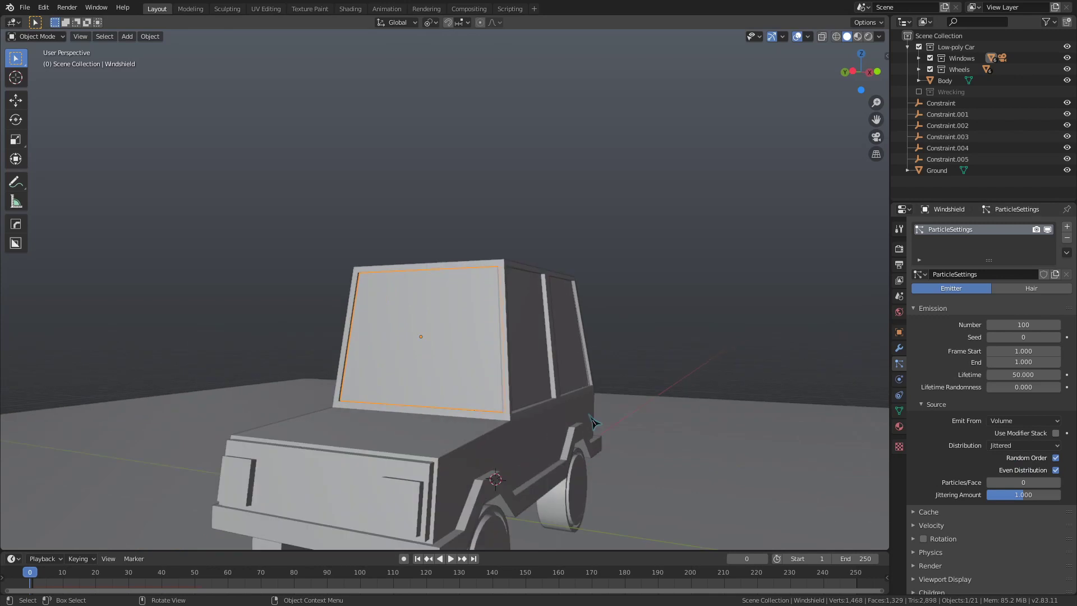
{"action": "key", "text": "Right"}
{"action": "middle_click_drag", "start_coordinate": [424, 453], "coordinate": [389, 464]}
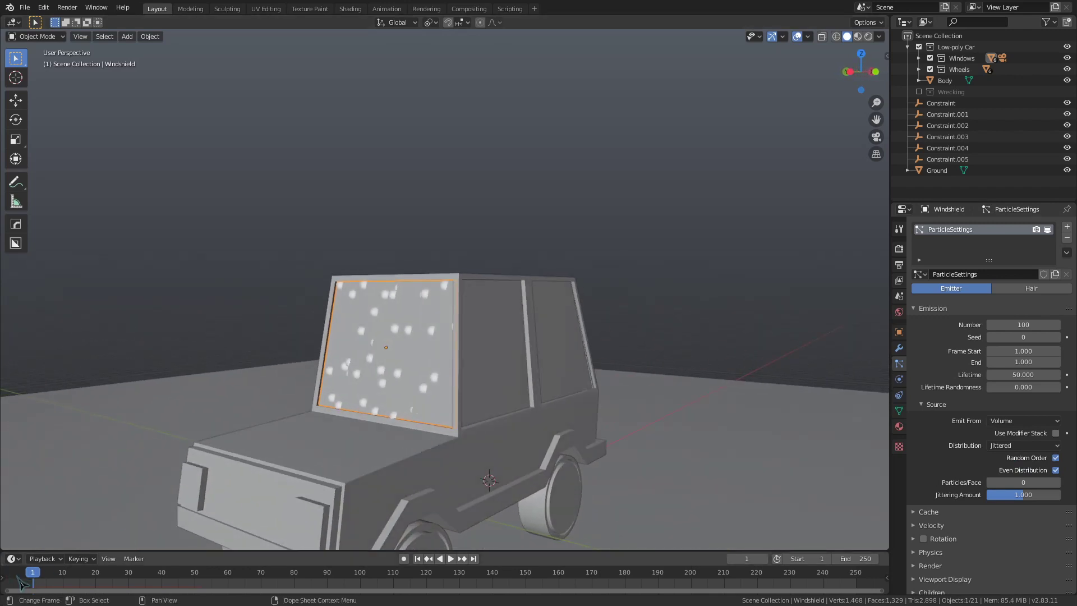
{"action": "middle_click_drag", "start_coordinate": [378, 387], "coordinate": [365, 402]}
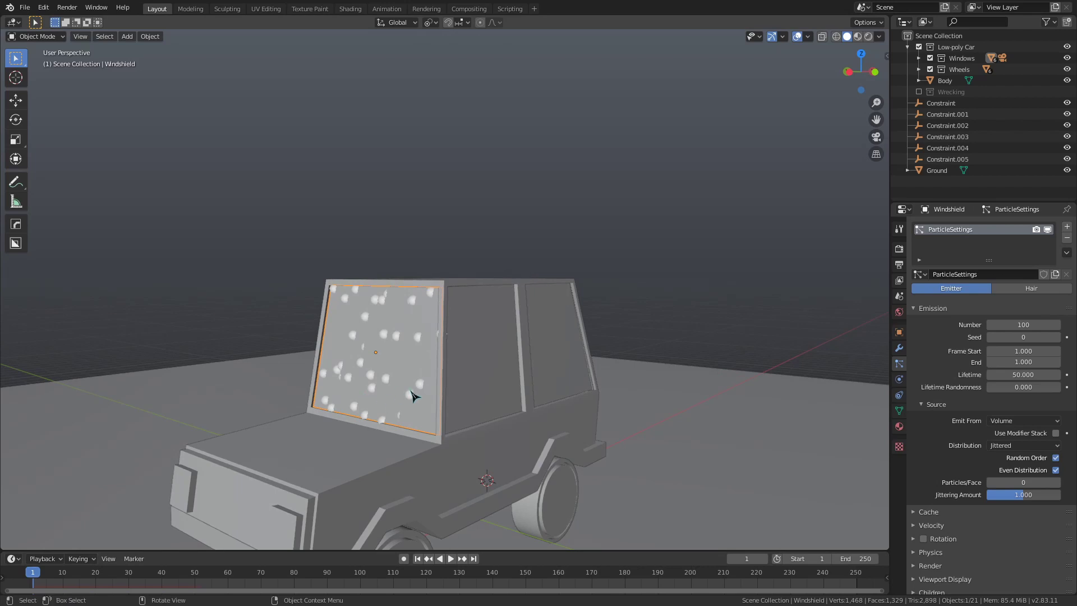
Select all the other car windows with the windshield active, and link the windshield's modifiers to them to share its particle system.
{"action": "left_click", "coordinate": [499, 377]}
{"action": "left_click", "coordinate": [548, 358], "text": "shift"}
{"action": "middle_click_drag", "start_coordinate": [594, 353], "coordinate": [404, 336]}
{"action": "left_click", "coordinate": [452, 336], "text": "shift"}
{"action": "middle_click_drag", "start_coordinate": [522, 336], "coordinate": [362, 328]}
{"action": "left_click", "coordinate": [462, 325], "text": "shift"}
{"action": "left_click", "coordinate": [524, 324], "text": "shift"}
{"action": "left_click", "coordinate": [510, 324], "text": "shift"}
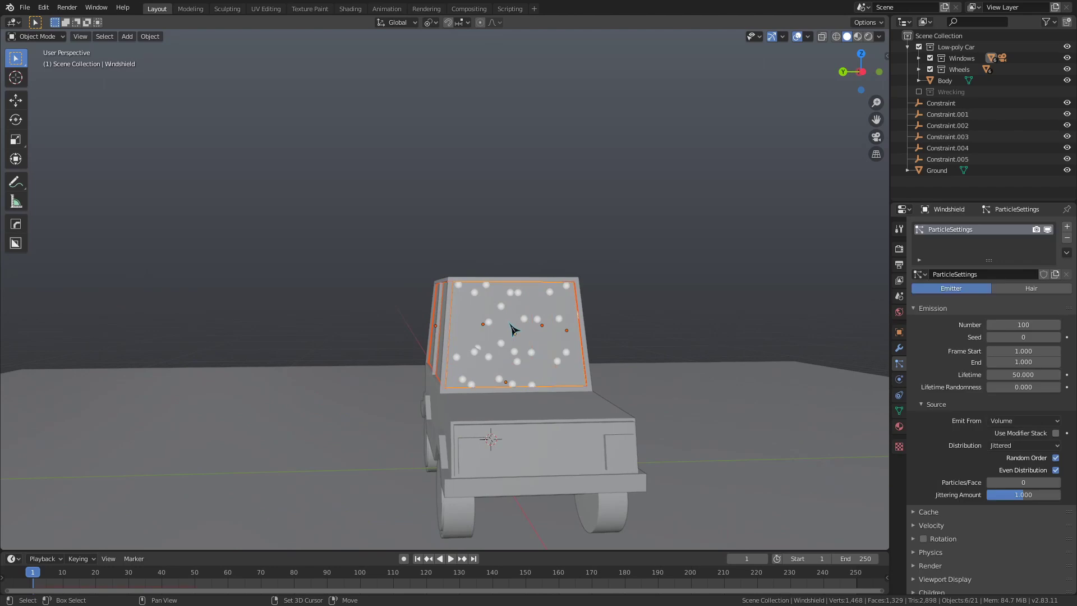
{"action": "middle_click_drag", "start_coordinate": [597, 337], "coordinate": [556, 345]}
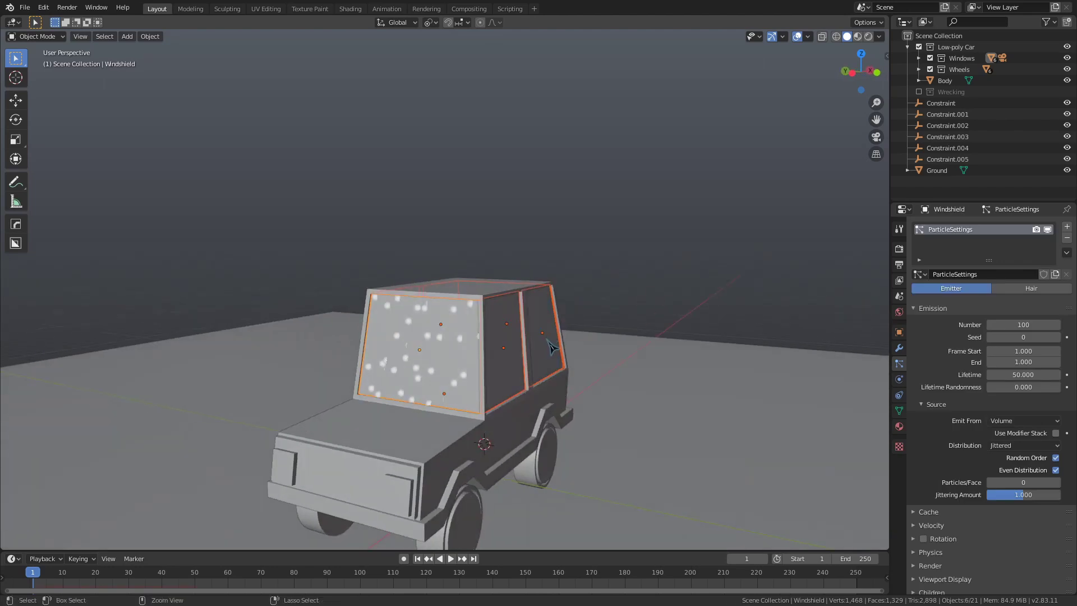
{"action": "key", "text": "ctrl+l"}
{"action": "mouse_move", "coordinate": [552, 344]}
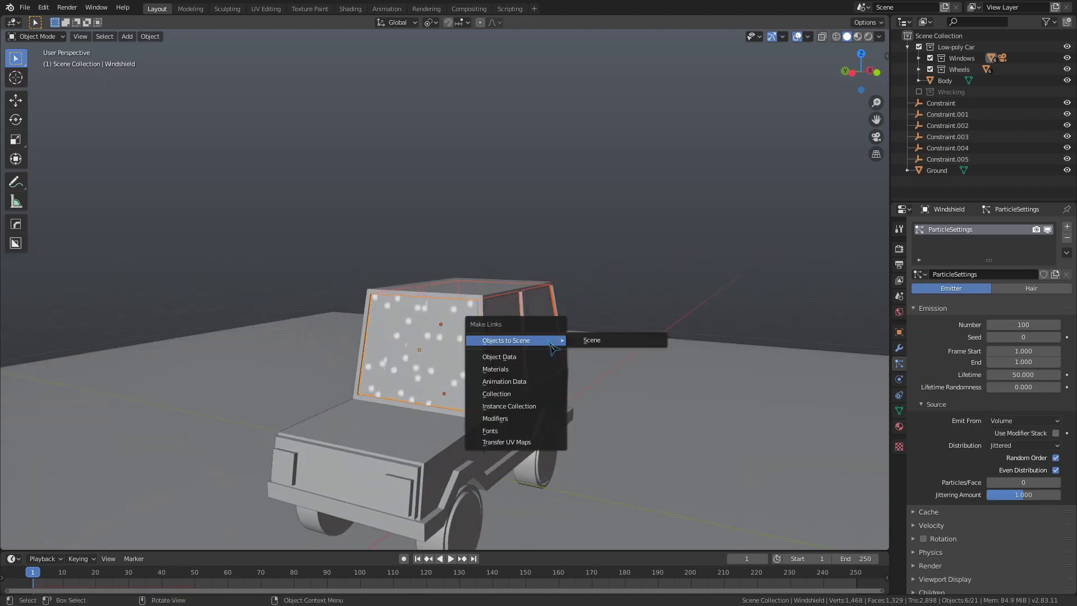
{"action": "left_click", "coordinate": [530, 419]}
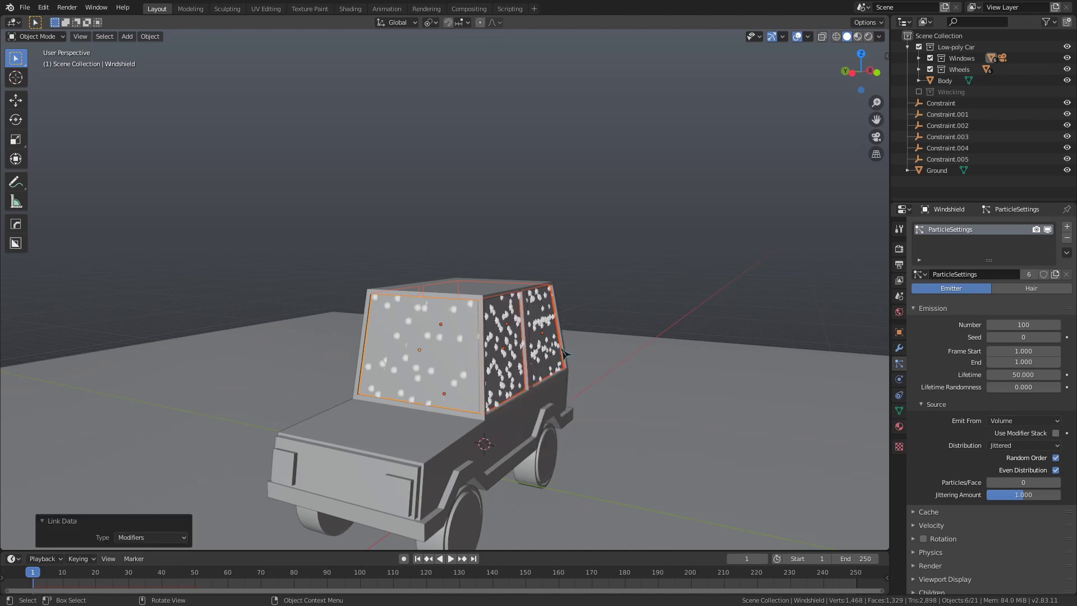
Start Cell Fracture on the selected windows and set its noise to 0.5.
{"action": "mouse_move", "coordinate": [602, 300]}
{"action": "middle_mouse_down"}
{"action": "mouse_move", "coordinate": [738, 291]}
{"action": "mouse_move", "coordinate": [594, 293]}
{"action": "middle_mouse_up"}
{"action": "key", "text": "F3"}
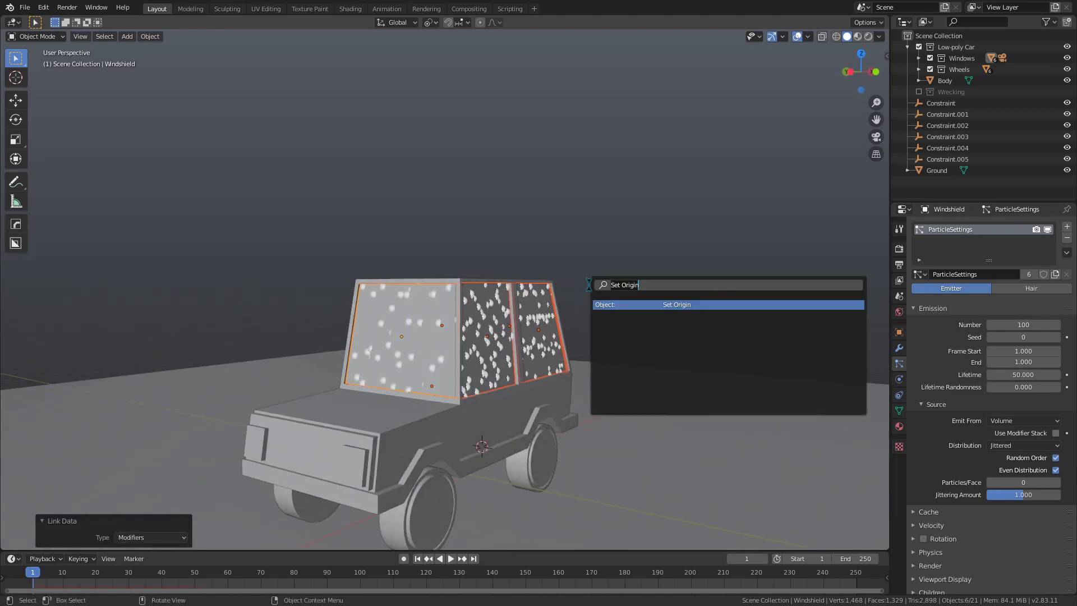
{"action": "type", "text": "cell"}
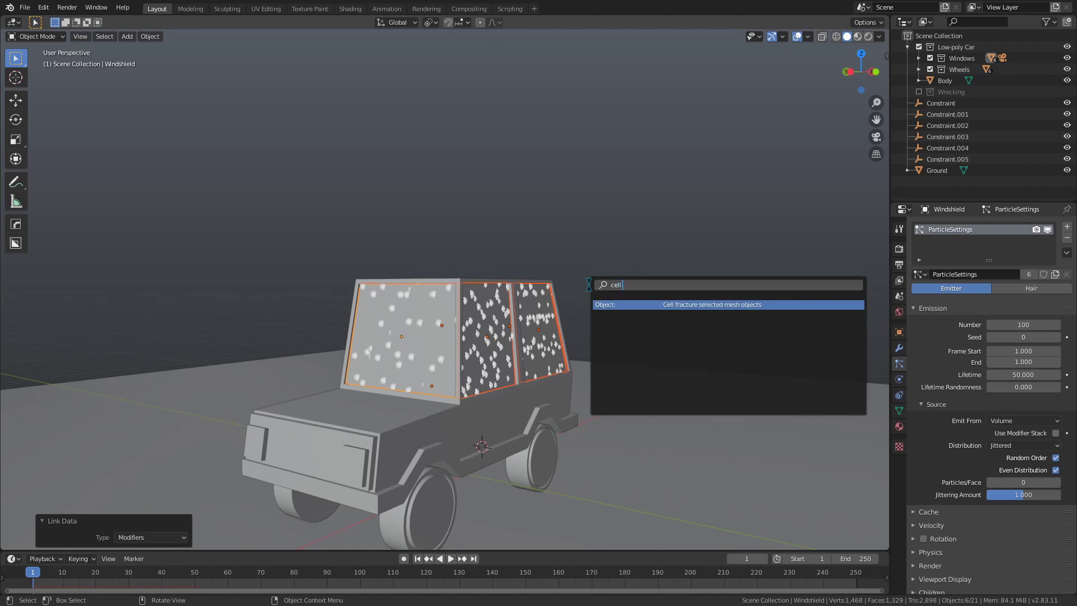
{"action": "type", "text": " fr"}
{"action": "key", "text": "Return"}
{"action": "left_click_drag", "start_coordinate": [549, 292], "coordinate": [500, 201]}
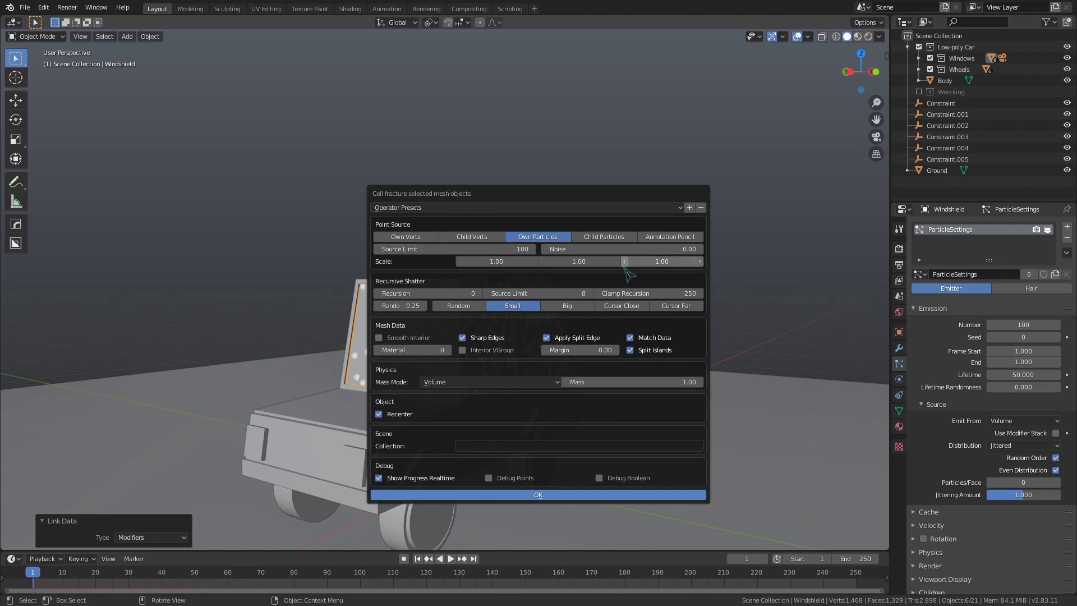
{"action": "left_click", "coordinate": [599, 249]}
{"action": "type", "text": "0.0"}
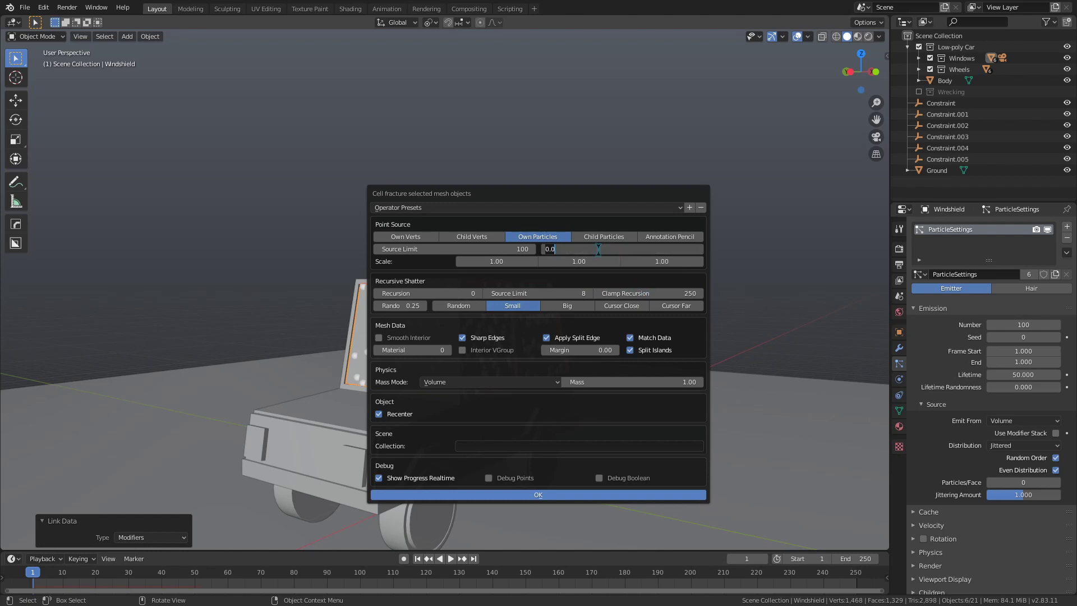
{"action": "type", "text": ".5"}
{"action": "key", "text": "Return"}
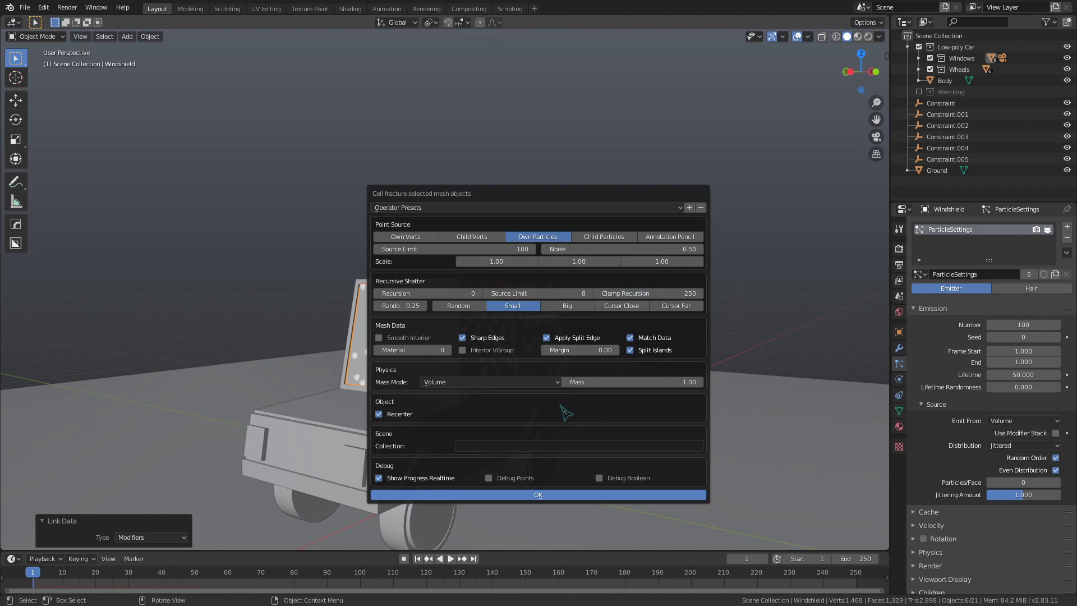
Assign the fractured cells to a collection named "window pieces" and run the fracture.
{"action": "left_click", "coordinate": [508, 445]}
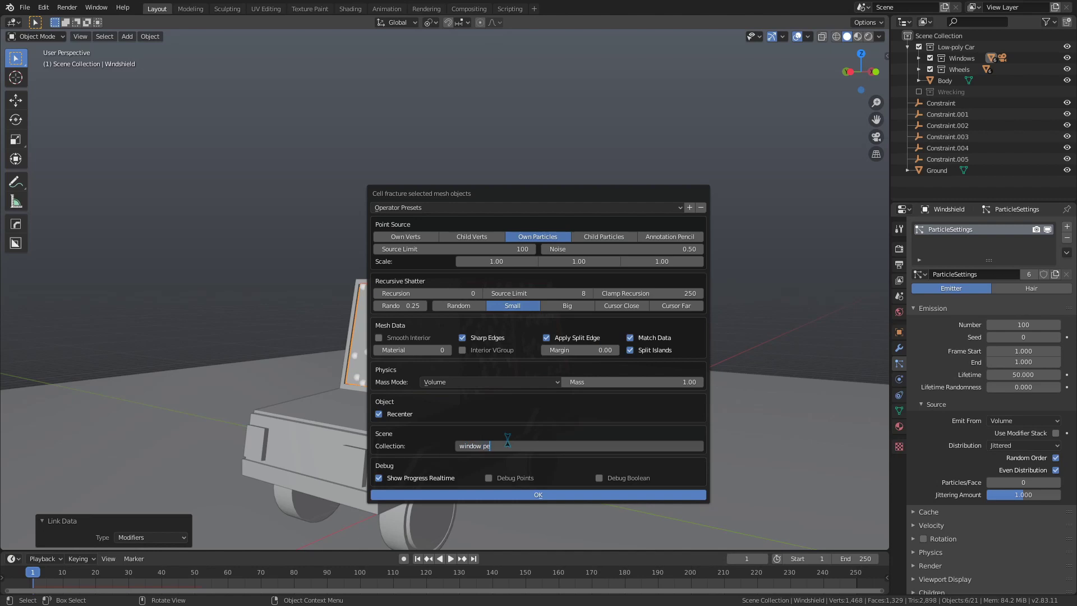
{"action": "type", "text": "window pieces"}
{"action": "key", "text": "Return"}
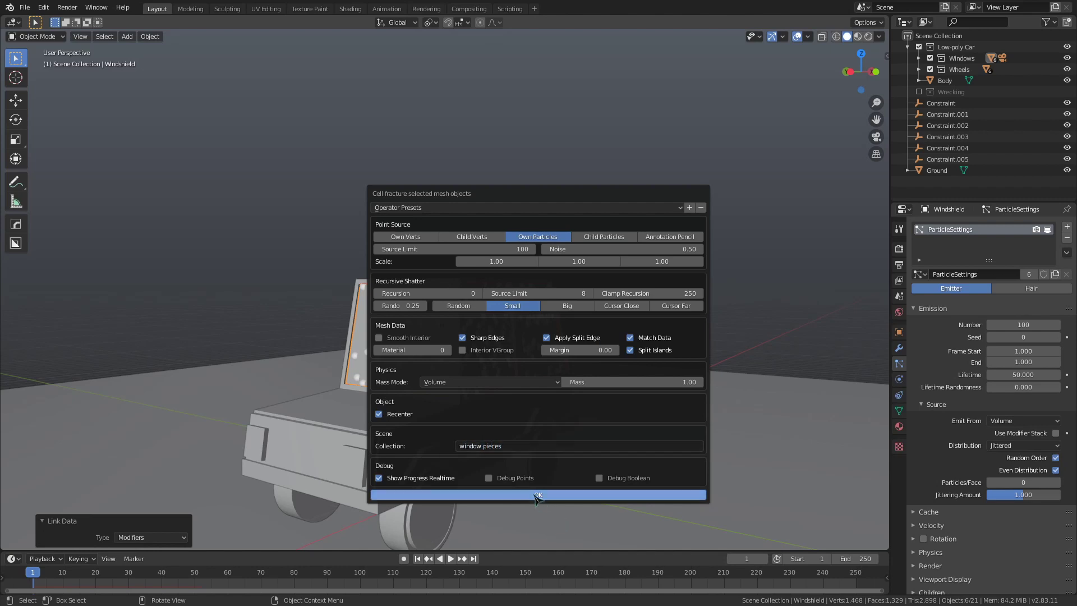
{"action": "left_click", "coordinate": [538, 496]}
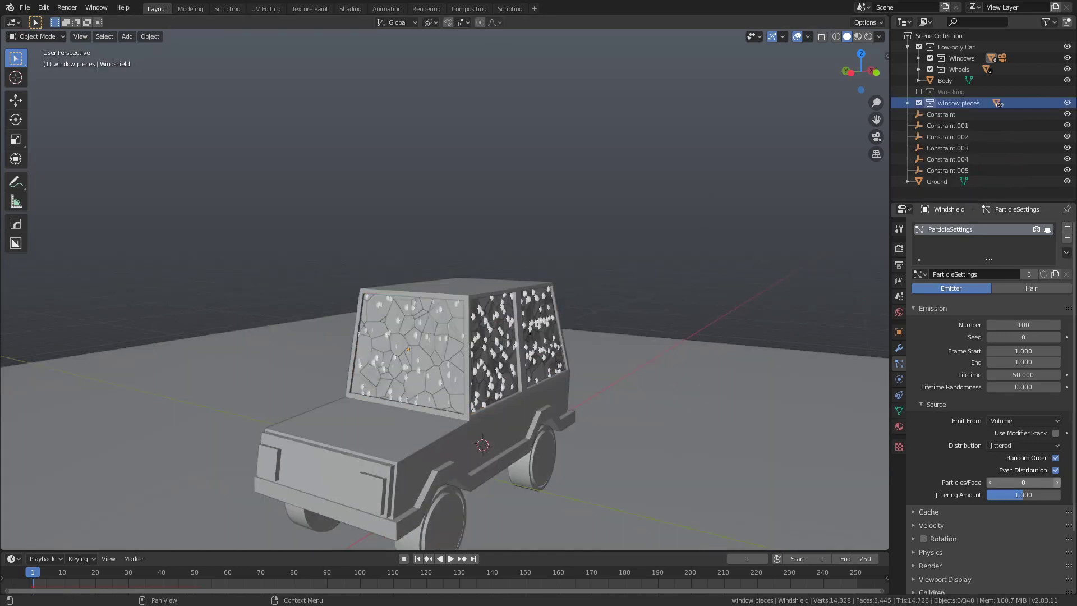
Select all objects in the window pieces collection and make them active rigid bodies.
{"action": "middle_click_drag", "start_coordinate": [561, 367], "coordinate": [559, 356]}
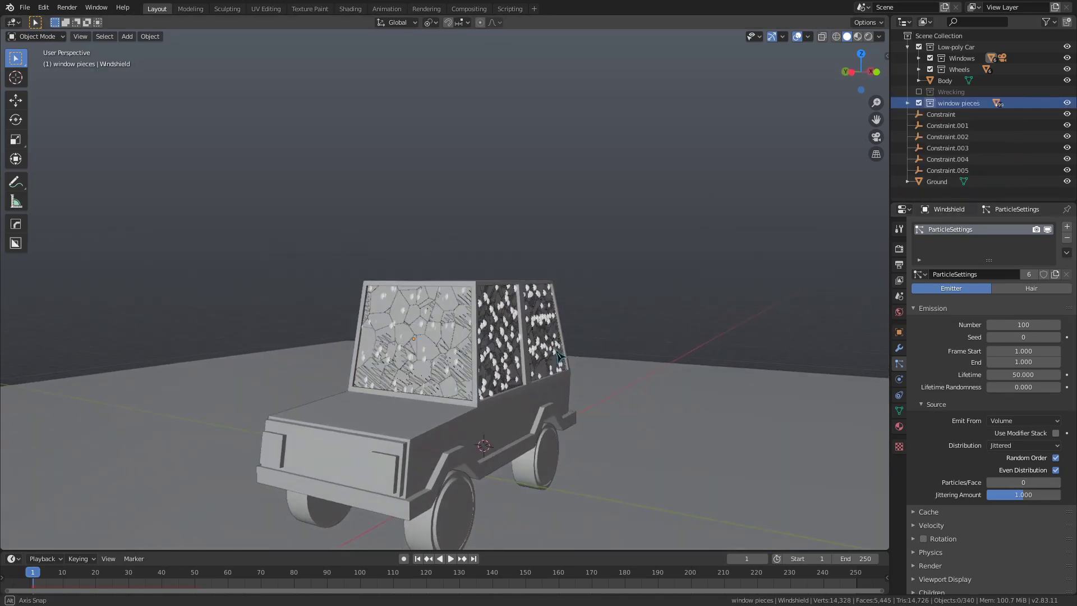
{"action": "right_click", "coordinate": [962, 108]}
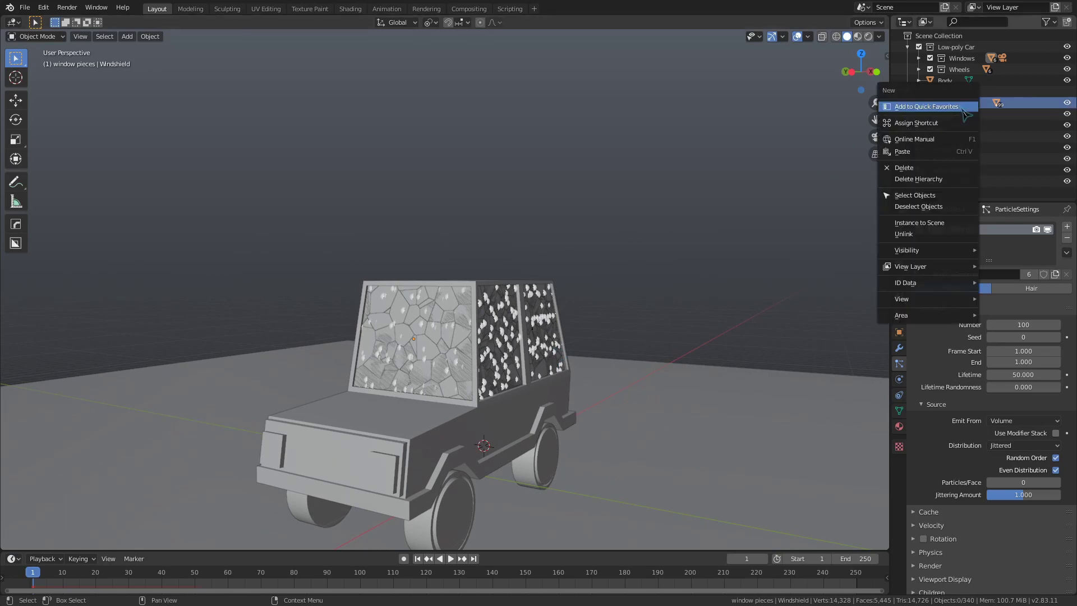
{"action": "left_click", "coordinate": [941, 197]}
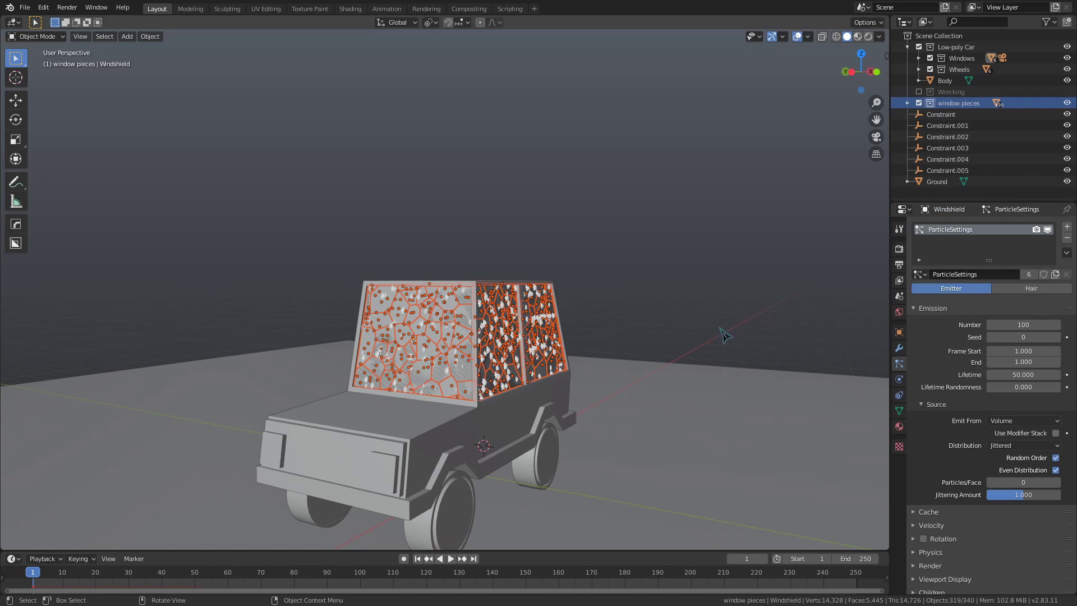
{"action": "middle_click_drag", "start_coordinate": [714, 346], "coordinate": [668, 341]}
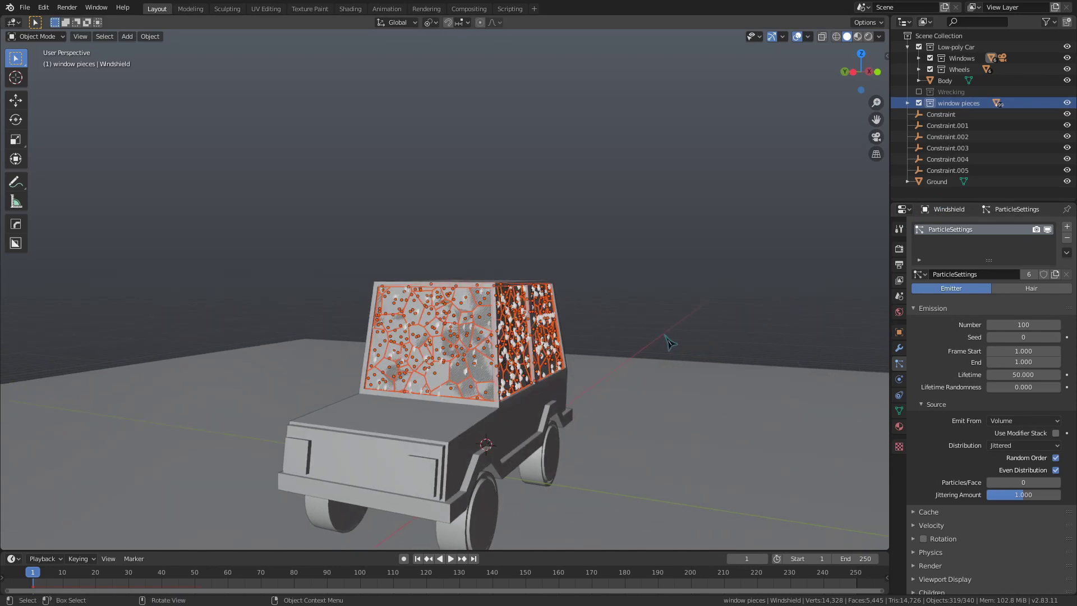
{"action": "left_click", "coordinate": [150, 36]}
{"action": "mouse_move", "coordinate": [160, 306]}
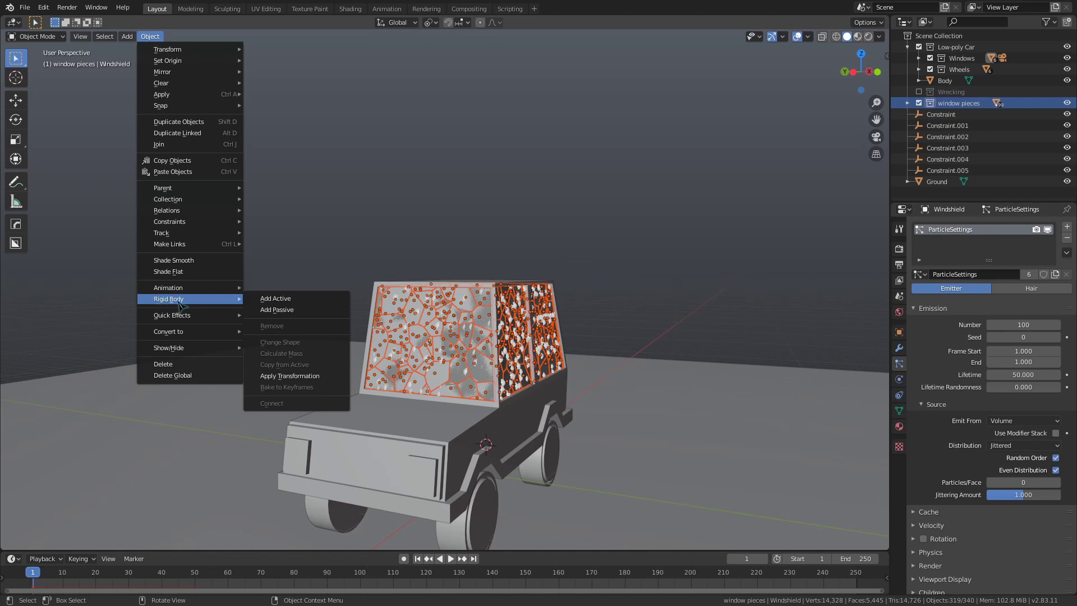
{"action": "left_click", "coordinate": [263, 299]}
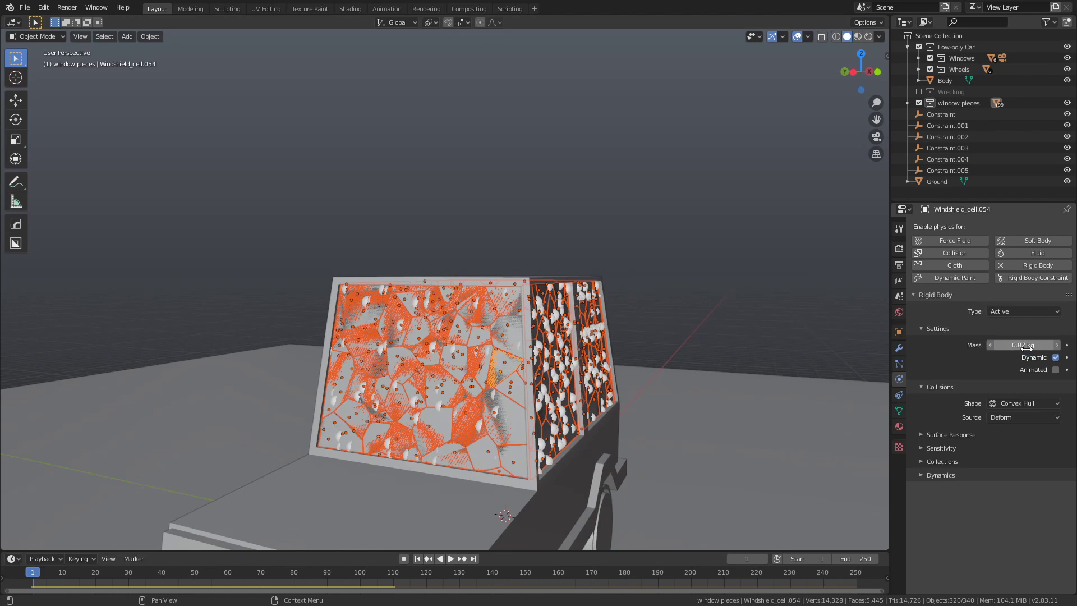
Copy the active piece's 0.02 kg mass to all selected window pieces, and exclude the original Windows collection from the view layer.
{"action": "right_click", "coordinate": [1026, 346]}
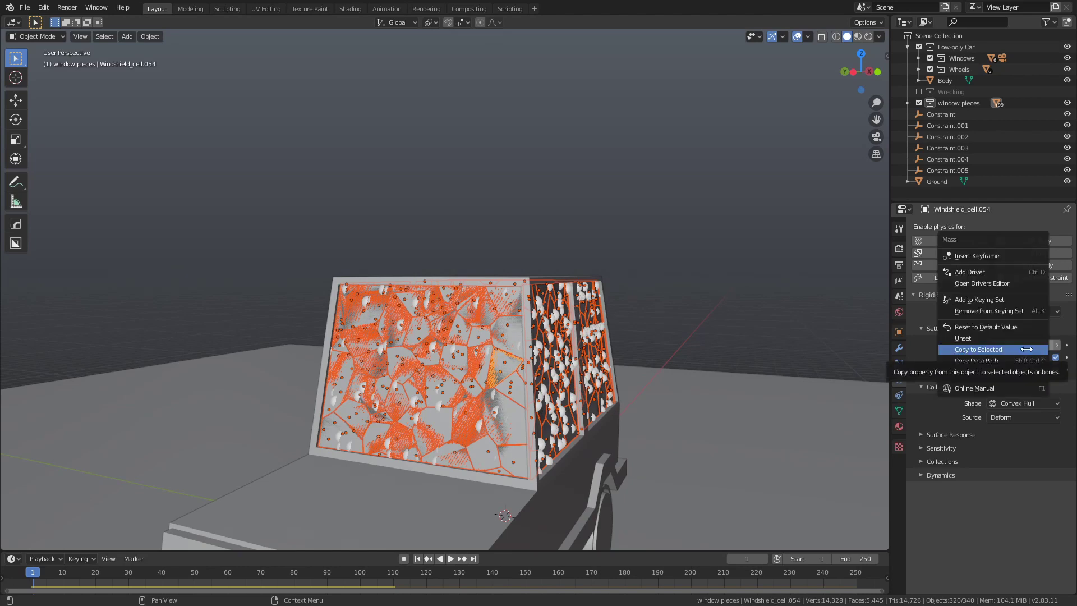
{"action": "left_click", "coordinate": [1027, 349]}
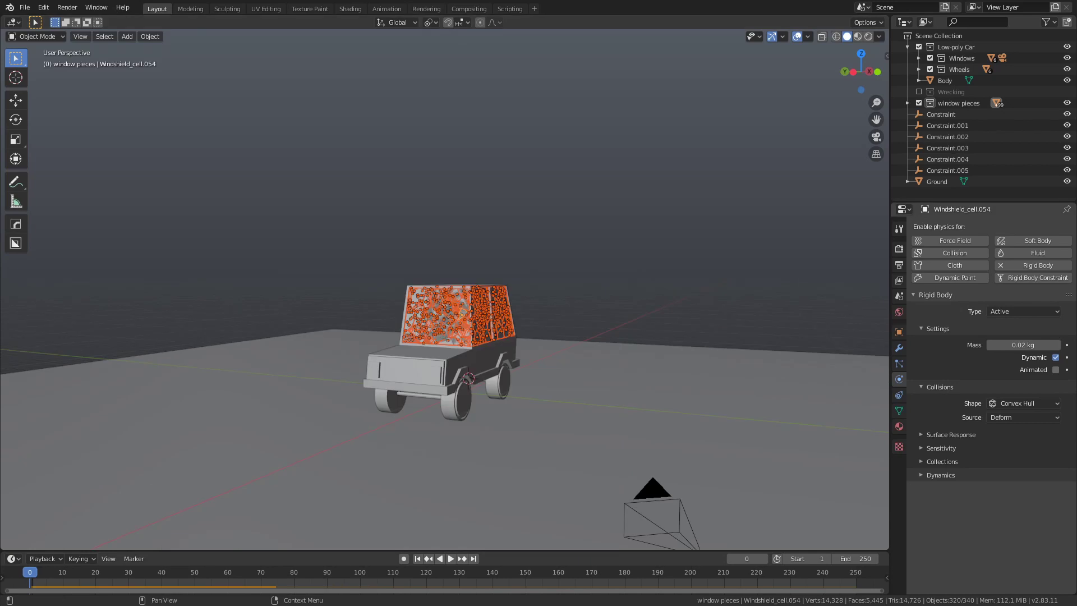
{"action": "middle_click_drag", "start_coordinate": [718, 289], "coordinate": [725, 295]}
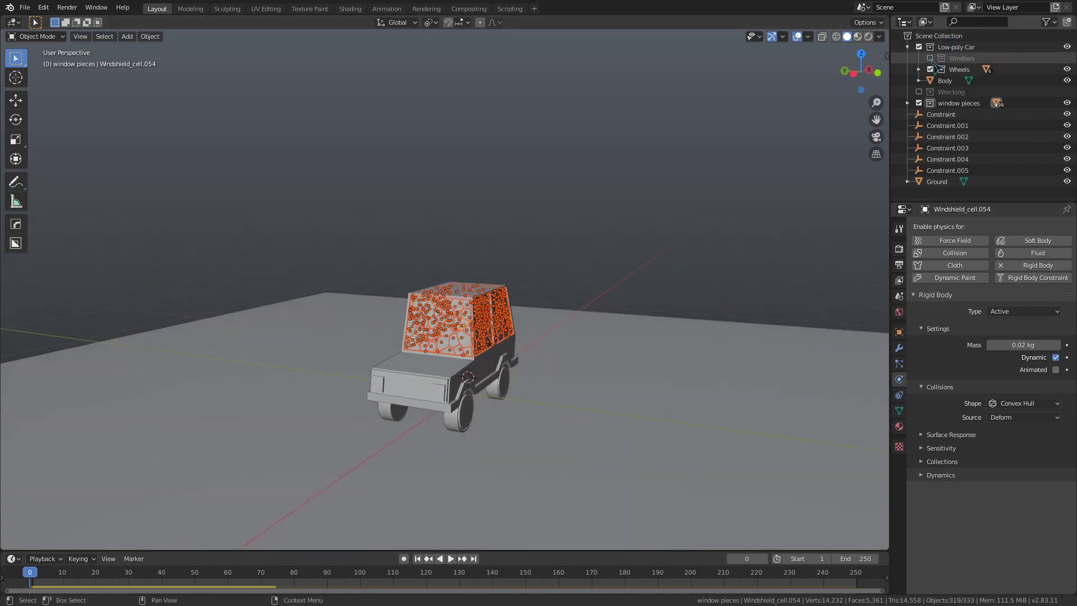
{"action": "left_click", "coordinate": [930, 57]}
Connect all the fractured window pieces to the car Body with fixed rigid body constraints, using Body as the active object.
{"action": "scroll", "coordinate": [560, 370], "scroll_direction": "up", "scroll_amount": 6}
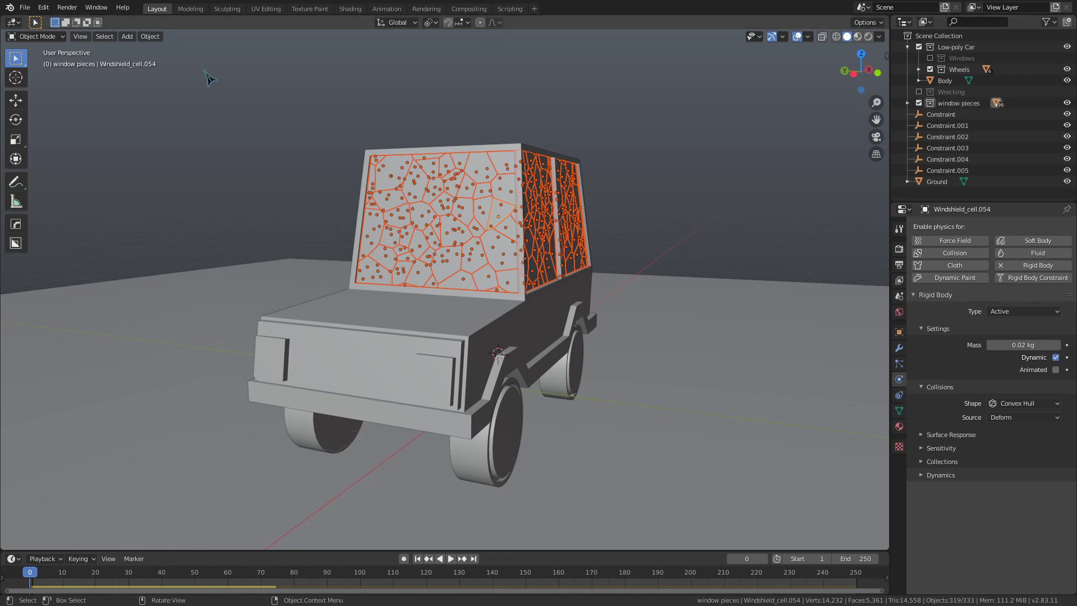
{"action": "left_click", "coordinate": [464, 343], "text": "shift"}
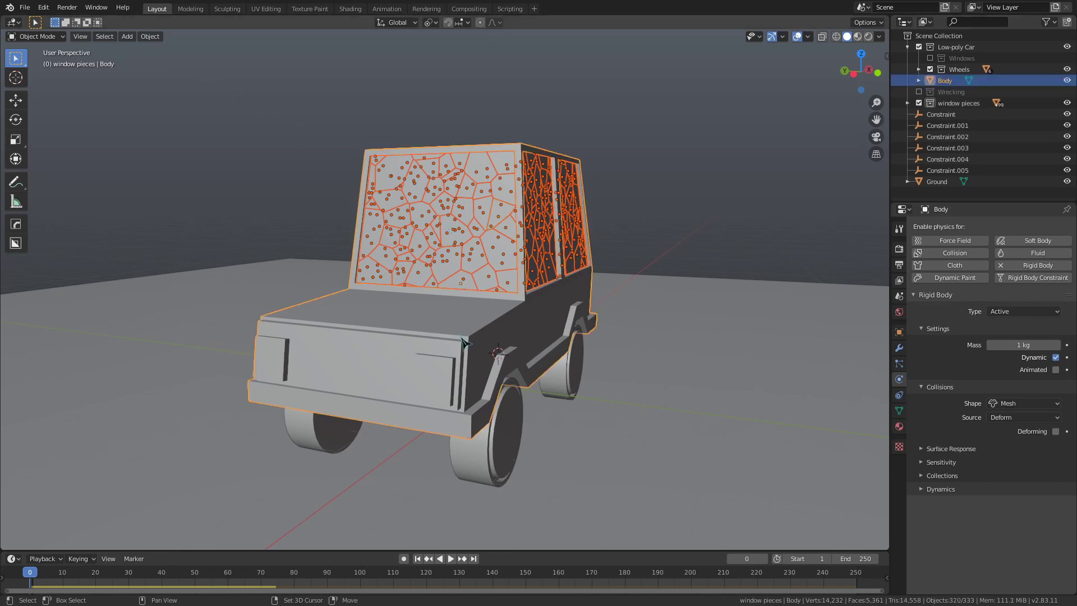
{"action": "left_click", "coordinate": [151, 37]}
{"action": "mouse_move", "coordinate": [198, 301]}
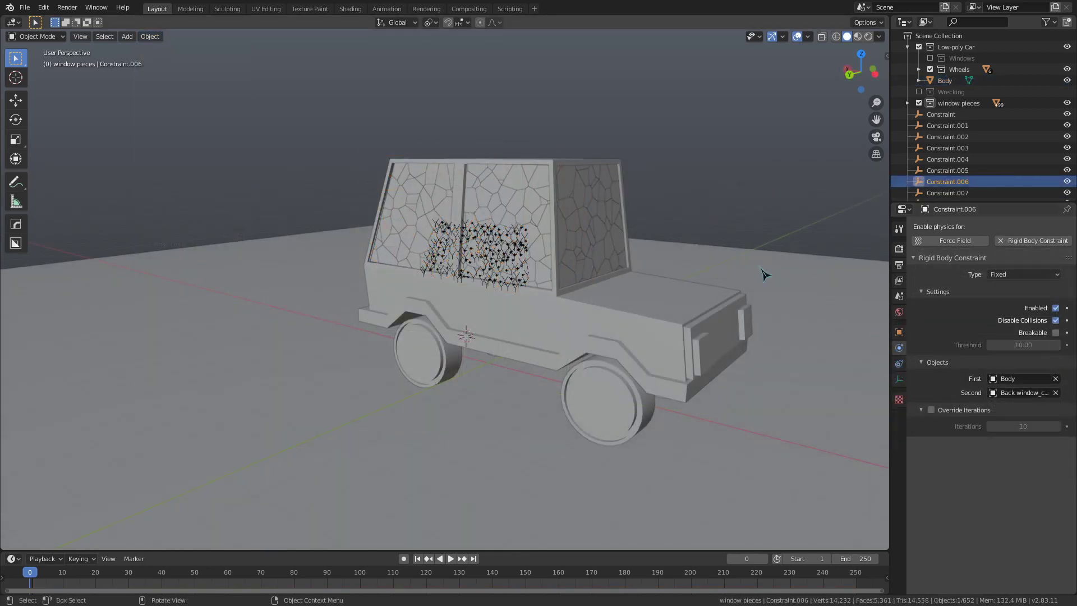
Check the new constraints in wireframe, return to solid shading, and select only the window constraints from Constraint.006 to Constraint.324.
{"action": "middle_click_drag", "start_coordinate": [766, 320], "coordinate": [720, 318]}
{"action": "key", "text": "z"}
{"action": "left_click", "coordinate": [551, 309]}
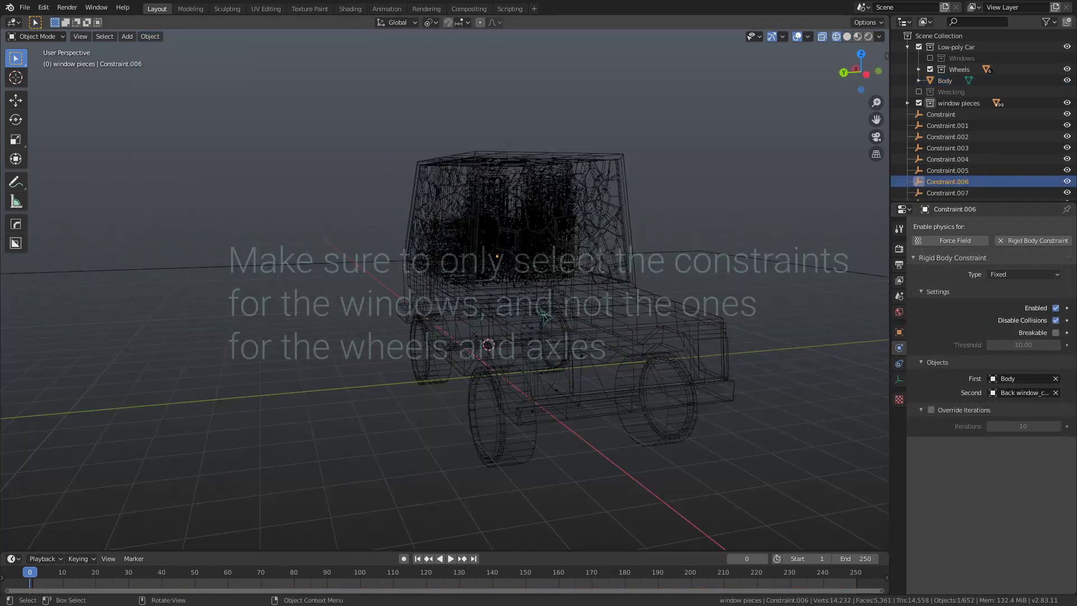
{"action": "middle_click_drag", "start_coordinate": [524, 305], "coordinate": [560, 303]}
{"action": "key", "text": "z"}
{"action": "left_click", "coordinate": [564, 221]}
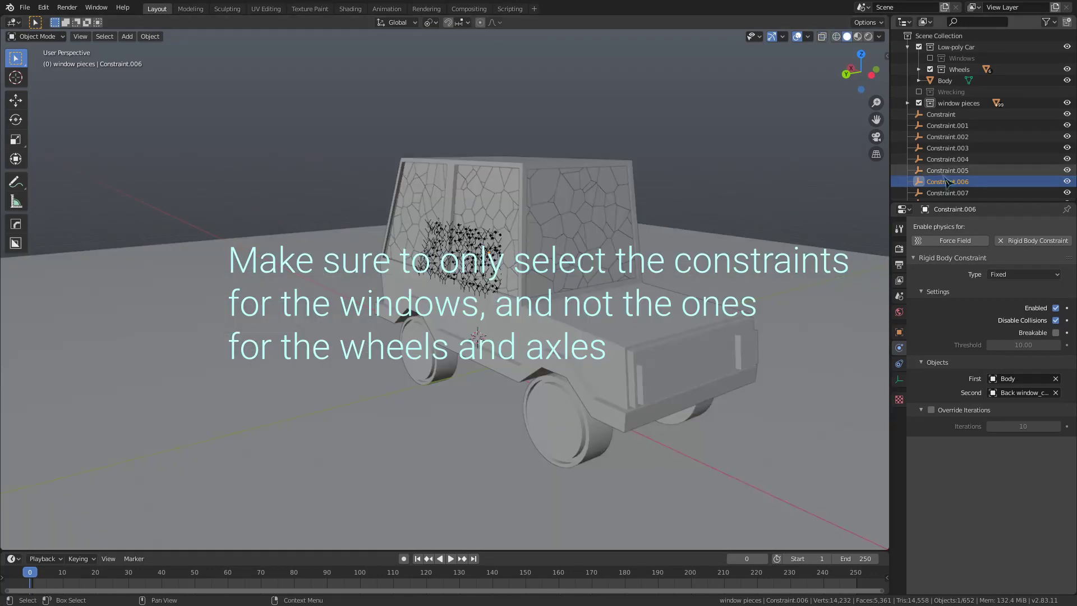
{"action": "left_click", "coordinate": [971, 180], "text": "shift"}
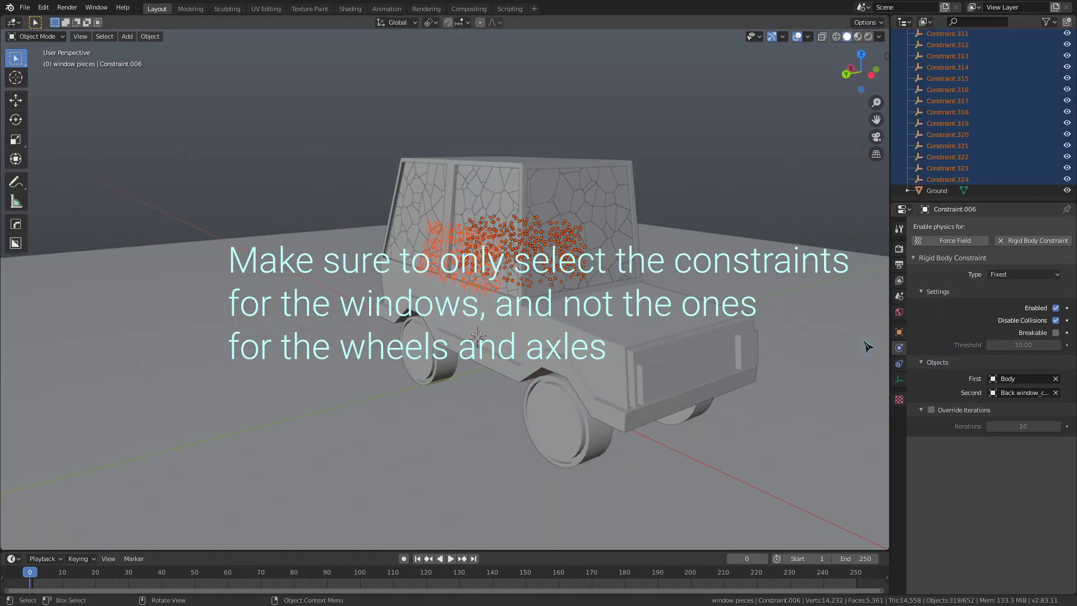
Make the active window constraint breakable with a threshold of 0.1, and copy both settings to all selected constraints.
{"action": "left_click", "coordinate": [1043, 333]}
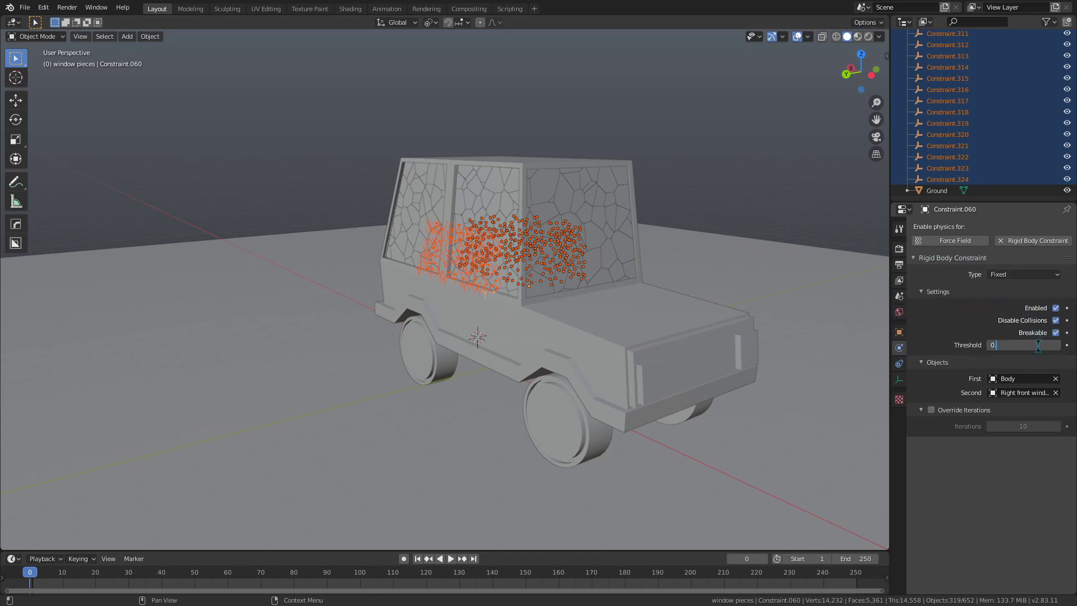
{"action": "right_click", "coordinate": [1026, 346]}
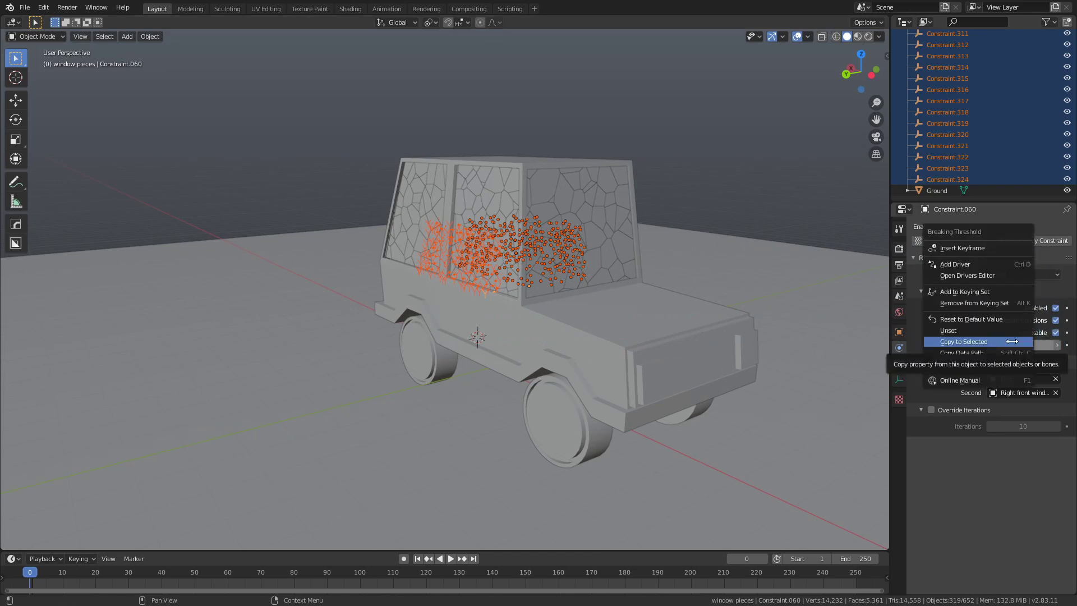
{"action": "left_click", "coordinate": [1012, 342]}
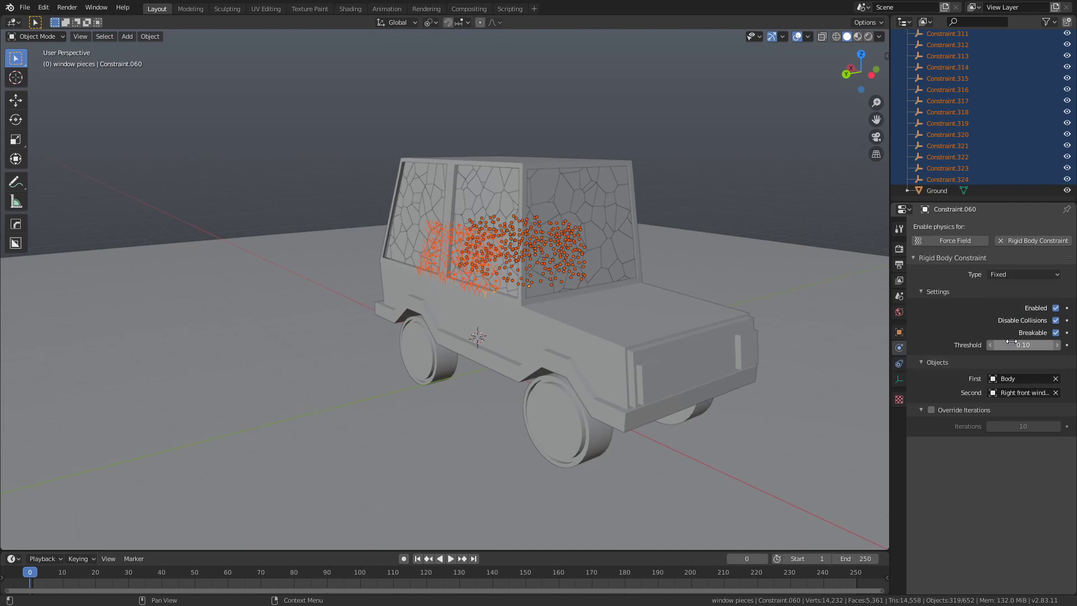
{"action": "right_click", "coordinate": [1059, 338]}
{"action": "left_click", "coordinate": [1058, 337]}
Include the Wrecking collection in the view layer again and play the simulation to check the ball's impact on the car.
{"action": "scroll", "coordinate": [676, 314], "scroll_direction": "down", "scroll_amount": 8}
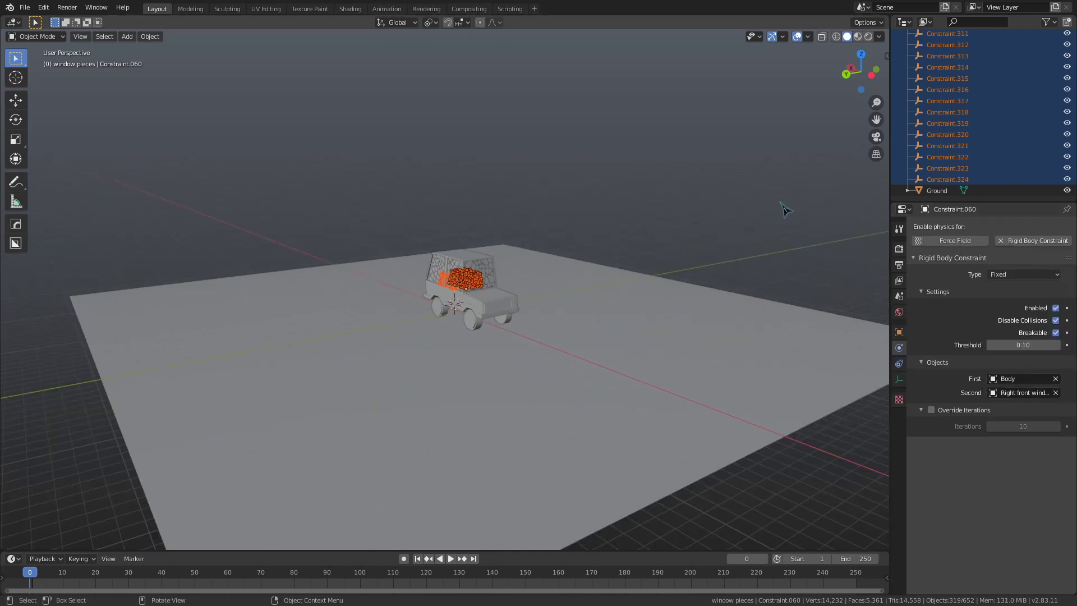
{"action": "scroll", "coordinate": [950, 92], "scroll_direction": "up", "scroll_amount": 5}
{"action": "left_click", "coordinate": [918, 92]}
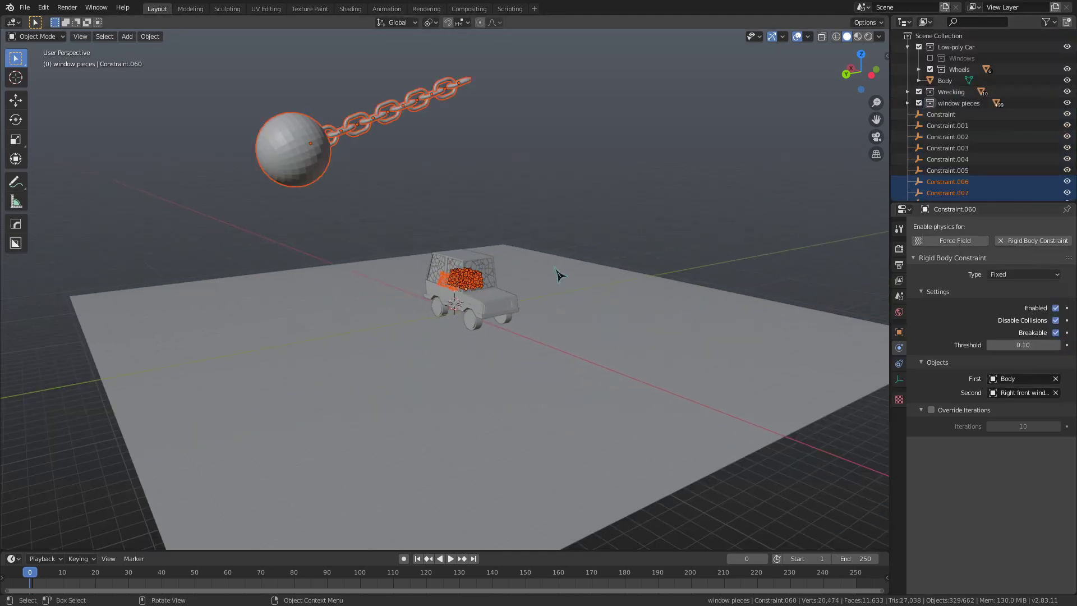
{"action": "middle_click_drag", "start_coordinate": [559, 274], "coordinate": [540, 273]}
{"action": "scroll", "coordinate": [541, 274], "scroll_direction": "up", "scroll_amount": 1}
{"action": "key", "text": "space"}
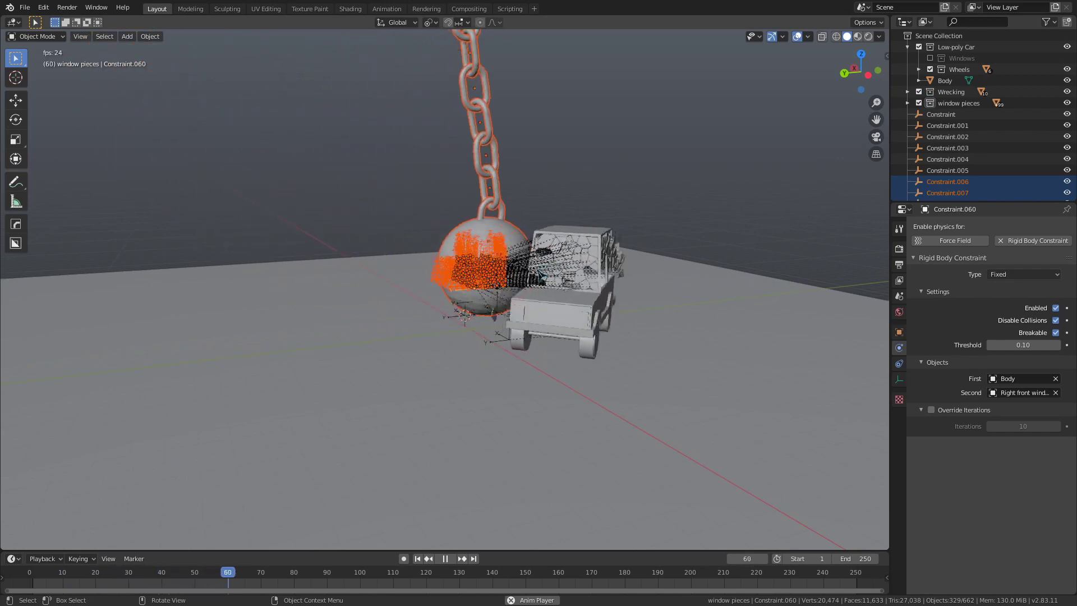
{"action": "left_click", "coordinate": [83, 587]}
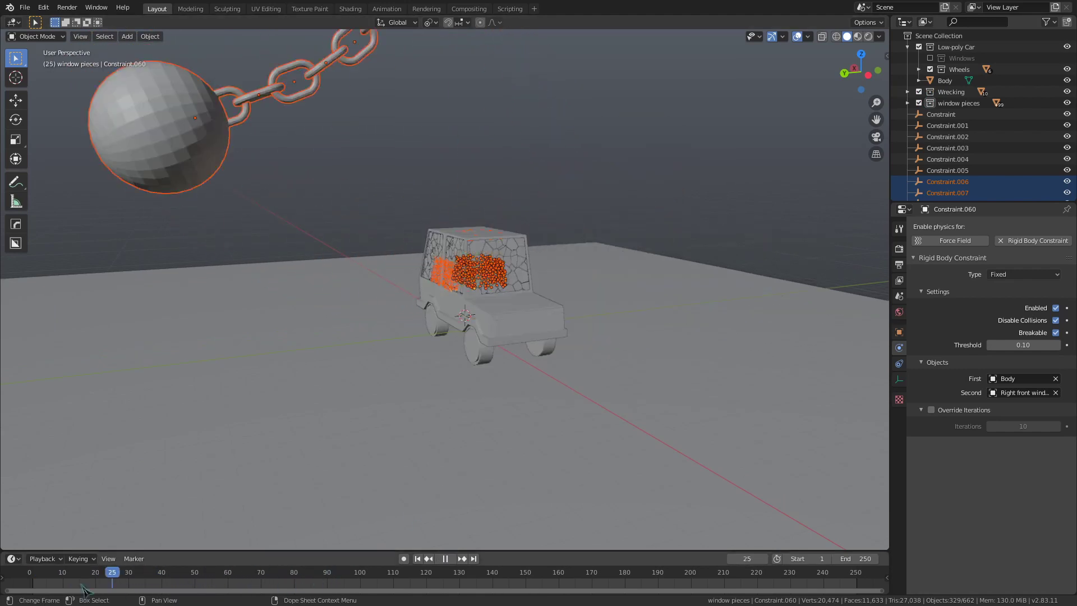
{"action": "key", "text": "Escape"}
Set the rigid body world to 120 steps per second and 300 solver iterations, and bake the simulation.
{"action": "left_click", "coordinate": [899, 294]}
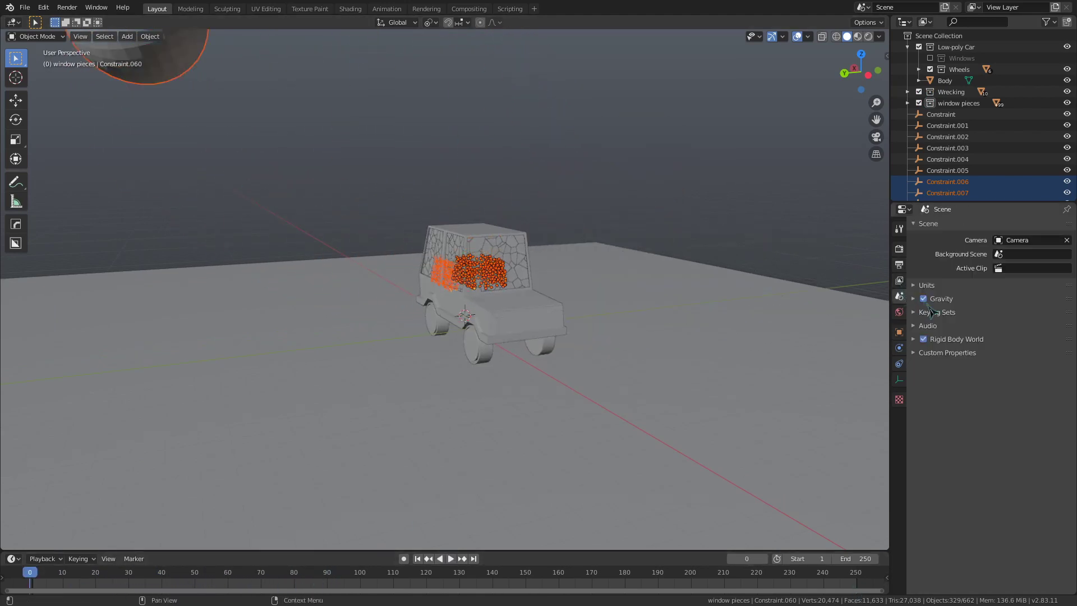
{"action": "left_click", "coordinate": [963, 339]}
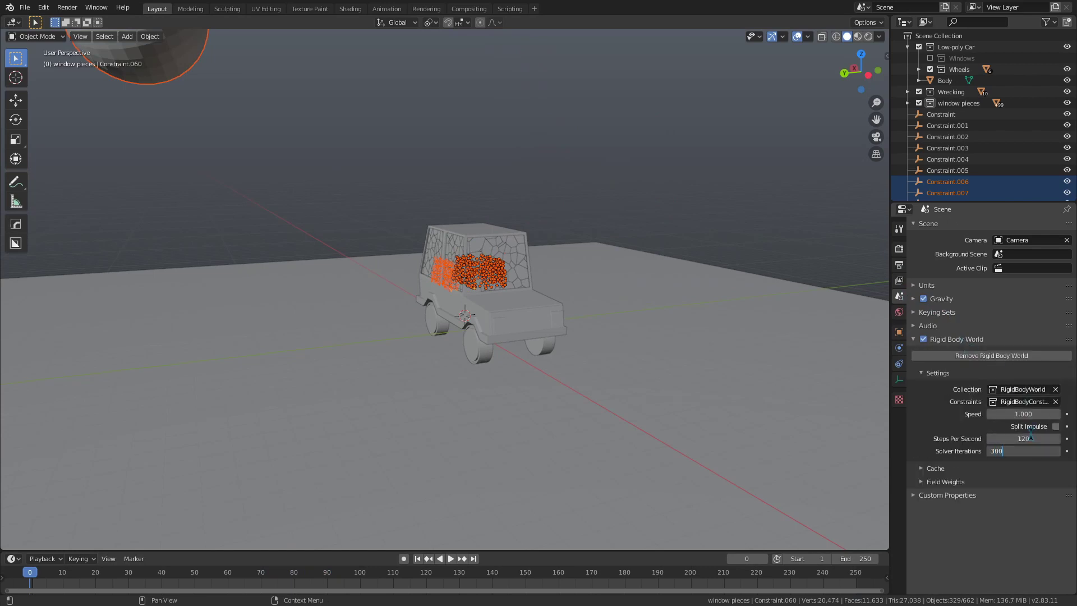
{"action": "left_click", "coordinate": [936, 469]}
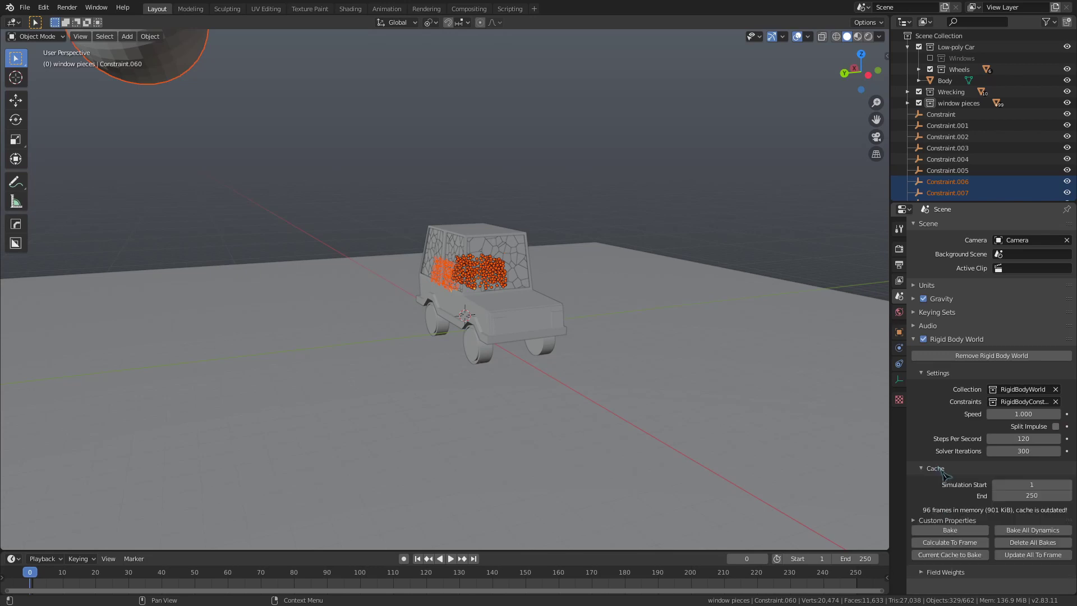
{"action": "left_click", "coordinate": [949, 533]}
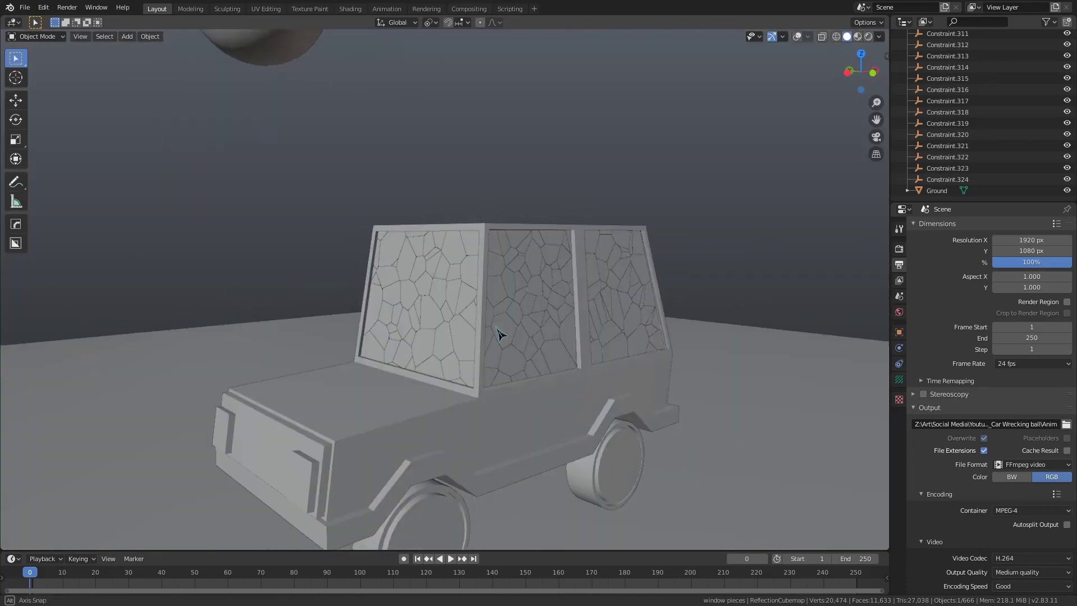
Show the viewport overlays, select the ground, and open the friction value in its rigid body surface response.
{"action": "middle_click_drag", "start_coordinate": [501, 335], "coordinate": [648, 340]}
{"action": "left_click", "coordinate": [798, 36]}
{"action": "left_click", "coordinate": [733, 440]}
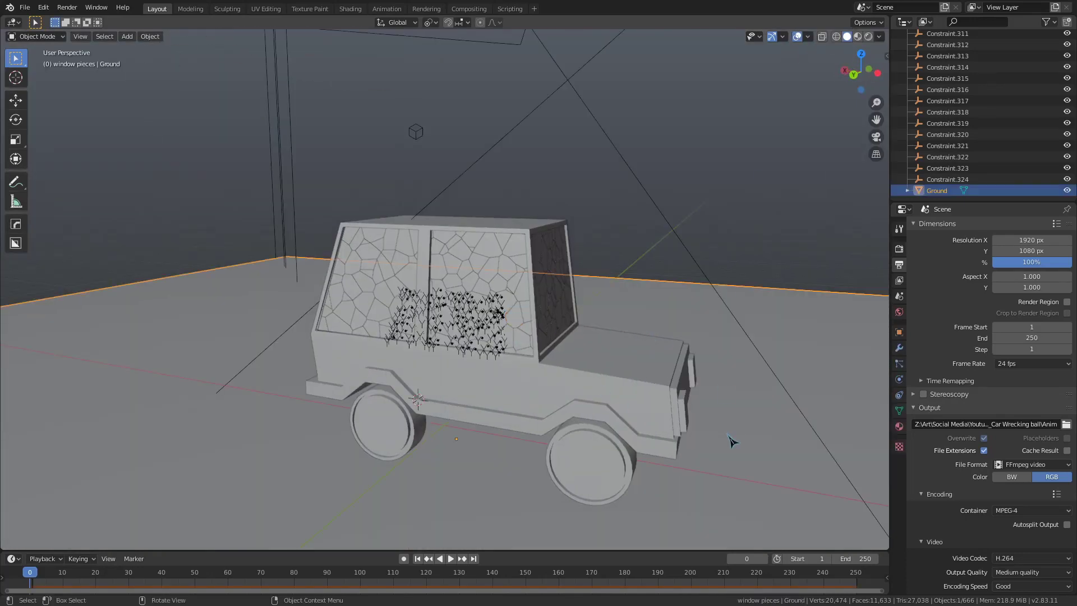
{"action": "left_click", "coordinate": [900, 379]}
{"action": "left_click", "coordinate": [957, 410]}
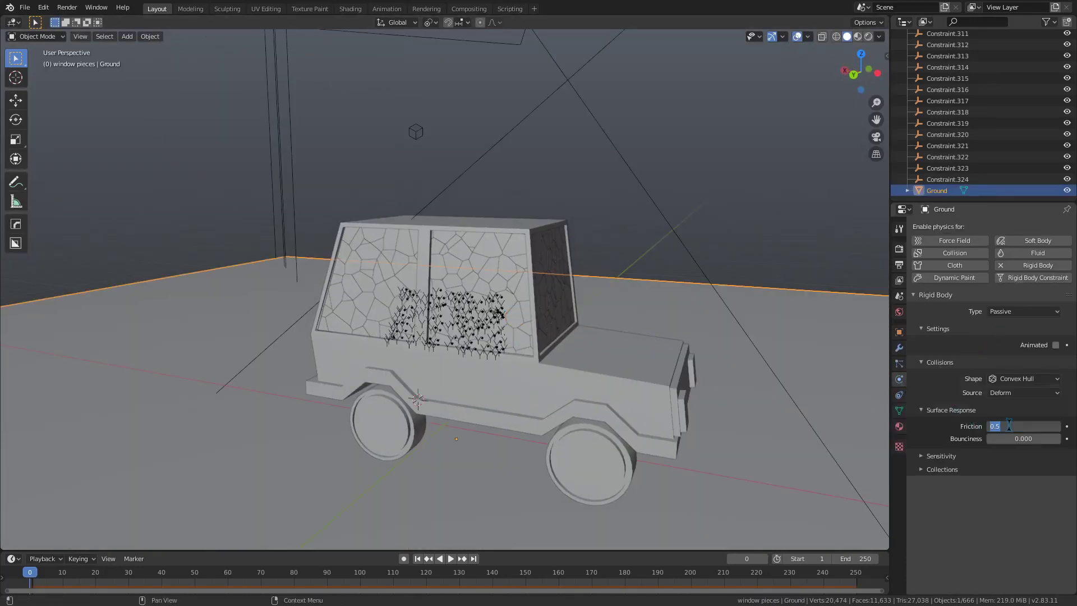
Delete the baked rigid body cache and replay the simulation to check how the car slides when hit.
{"action": "left_click", "coordinate": [899, 295]}
{"action": "left_click", "coordinate": [970, 529]}
{"action": "scroll", "coordinate": [555, 396], "scroll_direction": "down", "scroll_amount": 6}
{"action": "middle_click_drag", "start_coordinate": [554, 396], "coordinate": [480, 428]}
{"action": "key", "text": "space"}
{"action": "scroll", "coordinate": [449, 384], "scroll_direction": "up", "scroll_amount": 2}
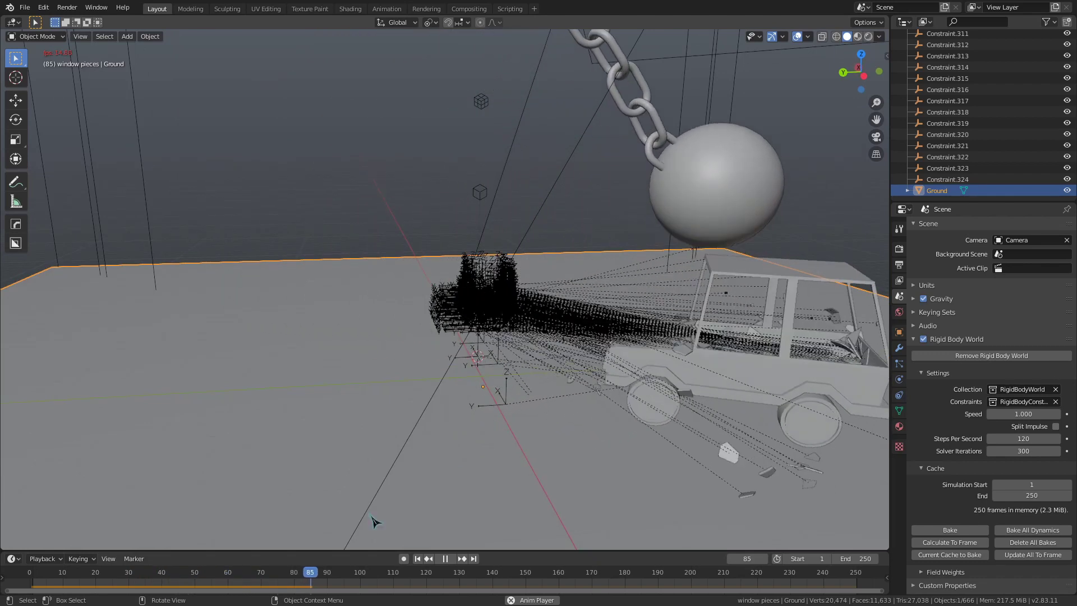
{"action": "key", "text": "Escape"}
Set the back right wheel's rigid body friction to 1 and paste the same friction onto the other wheels.
{"action": "left_click", "coordinate": [899, 380]}
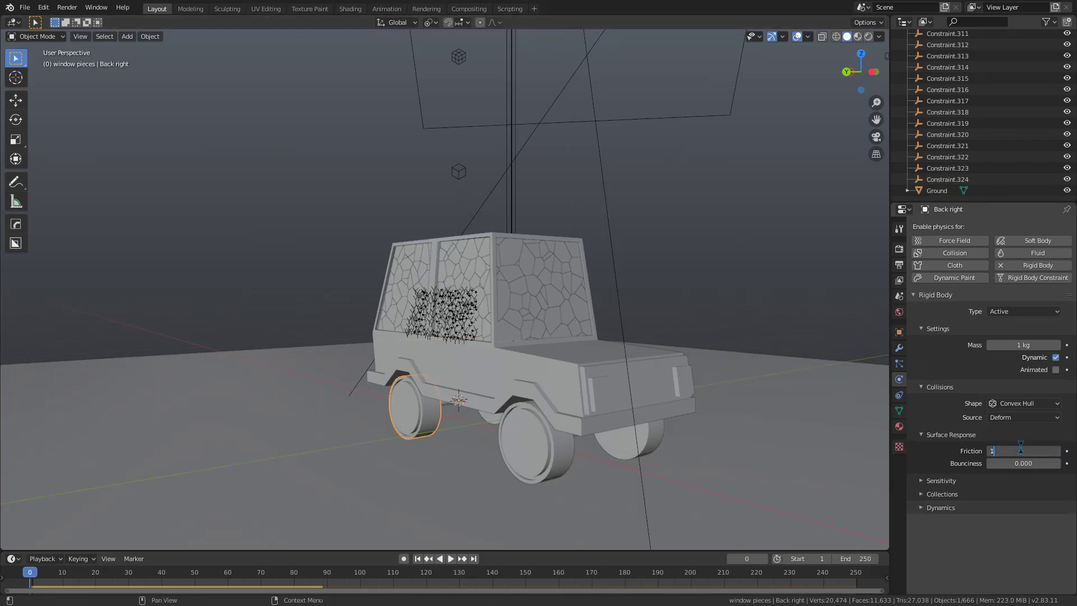
{"action": "key", "text": "Return"}
{"action": "left_click", "coordinate": [561, 466]}
{"action": "key", "text": "ctrl+v"}
{"action": "middle_click_drag", "start_coordinate": [701, 457], "coordinate": [645, 435]}
{"action": "left_click", "coordinate": [634, 431]}
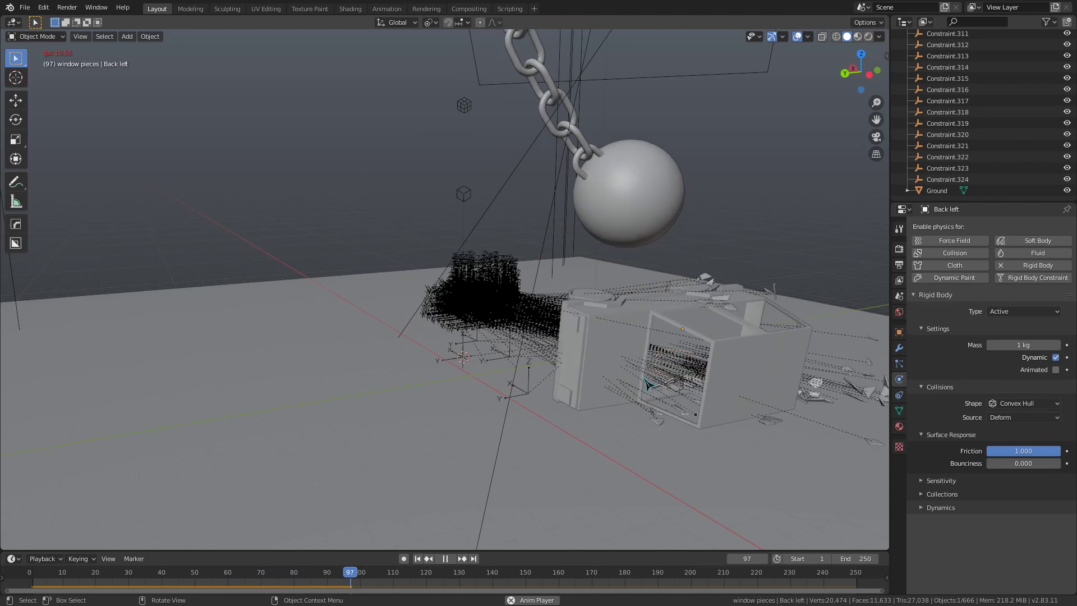
Play the simulation and examine the car's reaction and the shattering windows from several angles.
{"action": "scroll", "coordinate": [578, 346], "scroll_direction": "down", "scroll_amount": 5}
{"action": "middle_click_drag", "start_coordinate": [469, 307], "coordinate": [558, 322]}
{"action": "scroll", "coordinate": [561, 322], "scroll_direction": "up", "scroll_amount": 1}
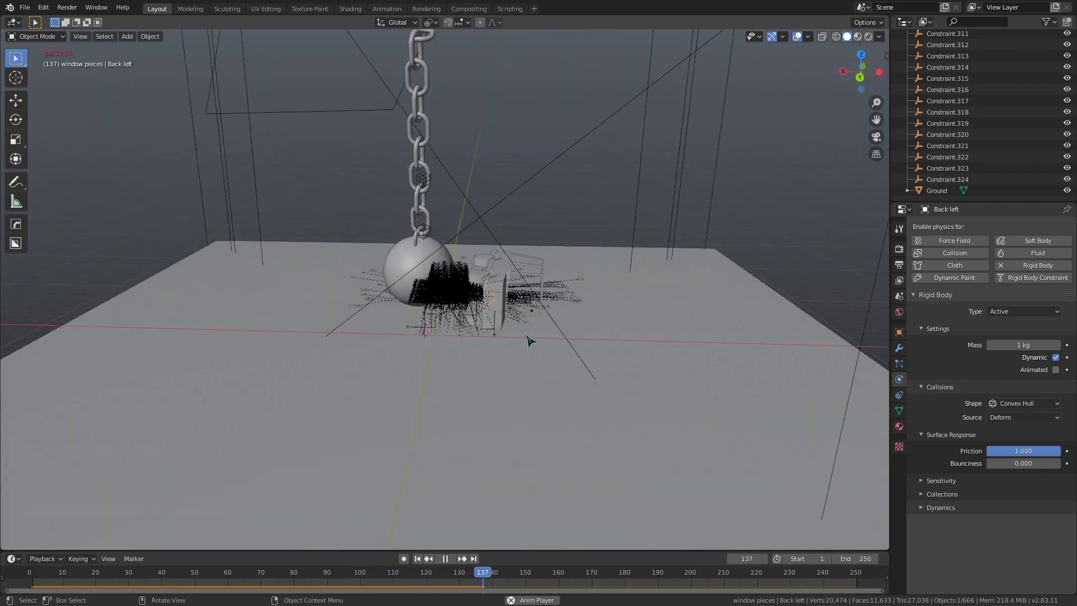
{"action": "middle_click_drag", "start_coordinate": [476, 338], "coordinate": [391, 322]}
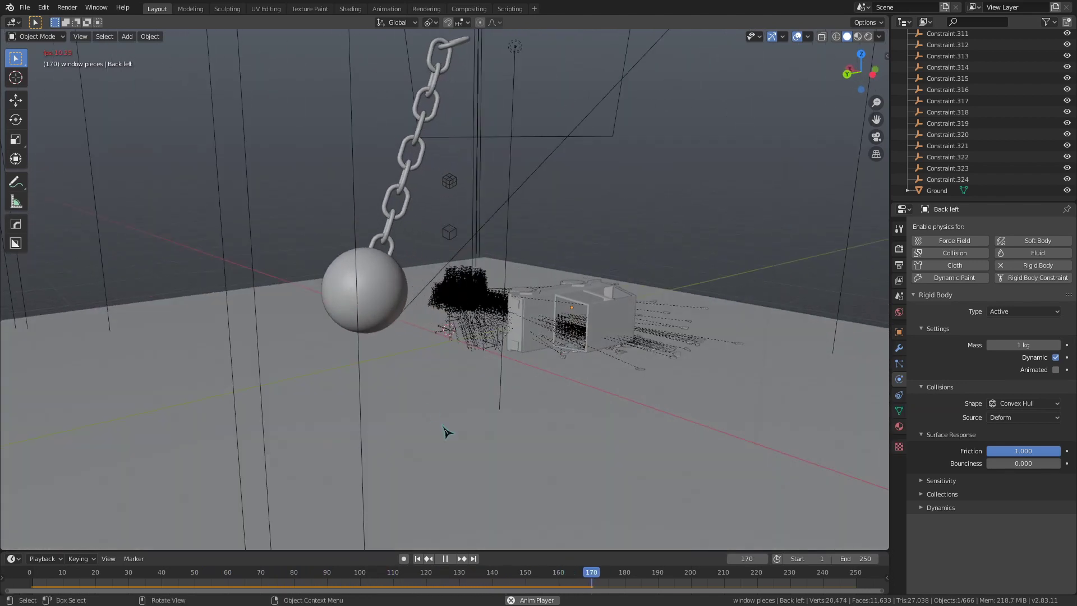
{"action": "key", "text": "Escape"}
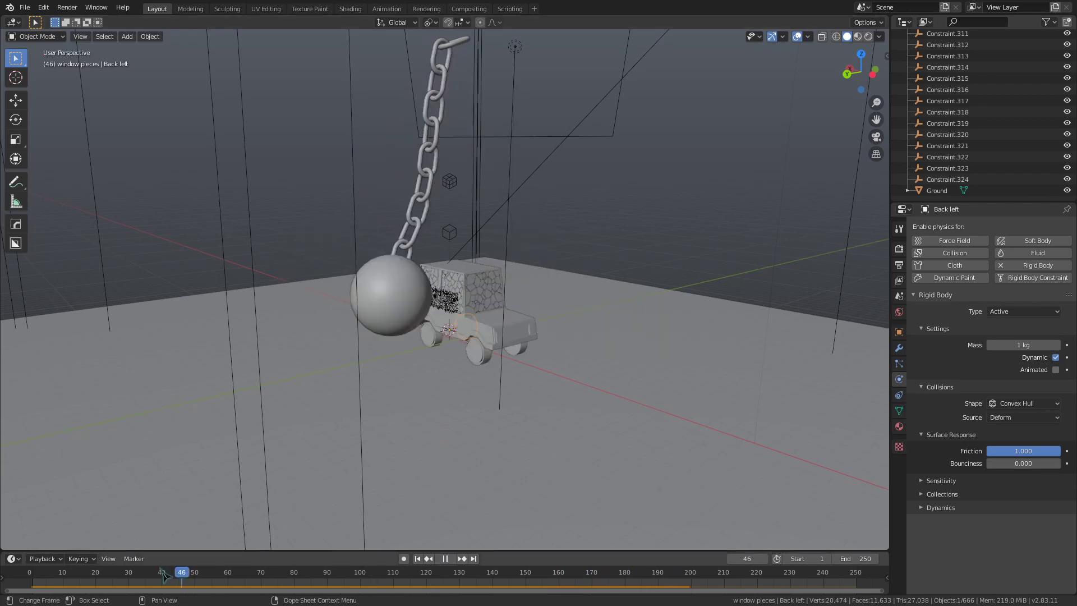